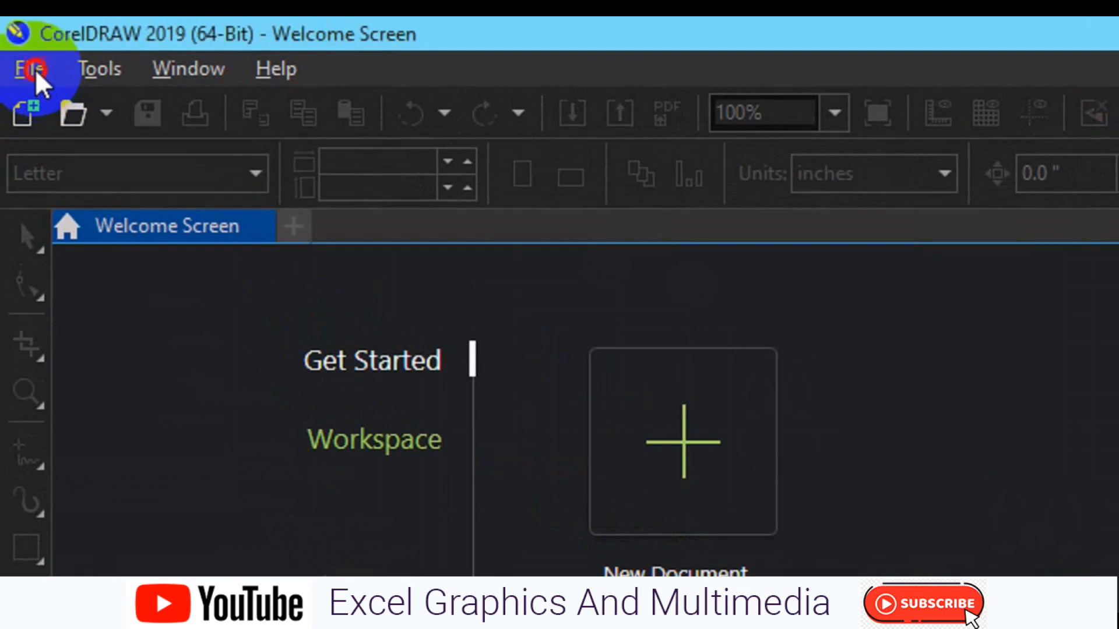
- Bring up new-document settings from File > New, cancel and reopen them with Ctrl+N, then start anew
click(35, 68)
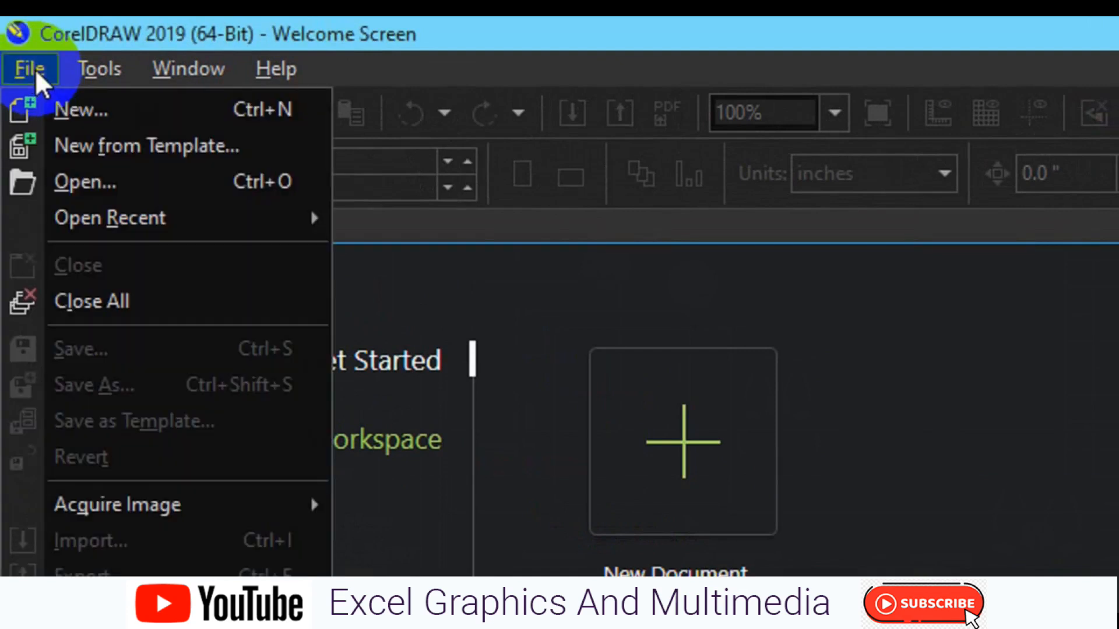
click(79, 107)
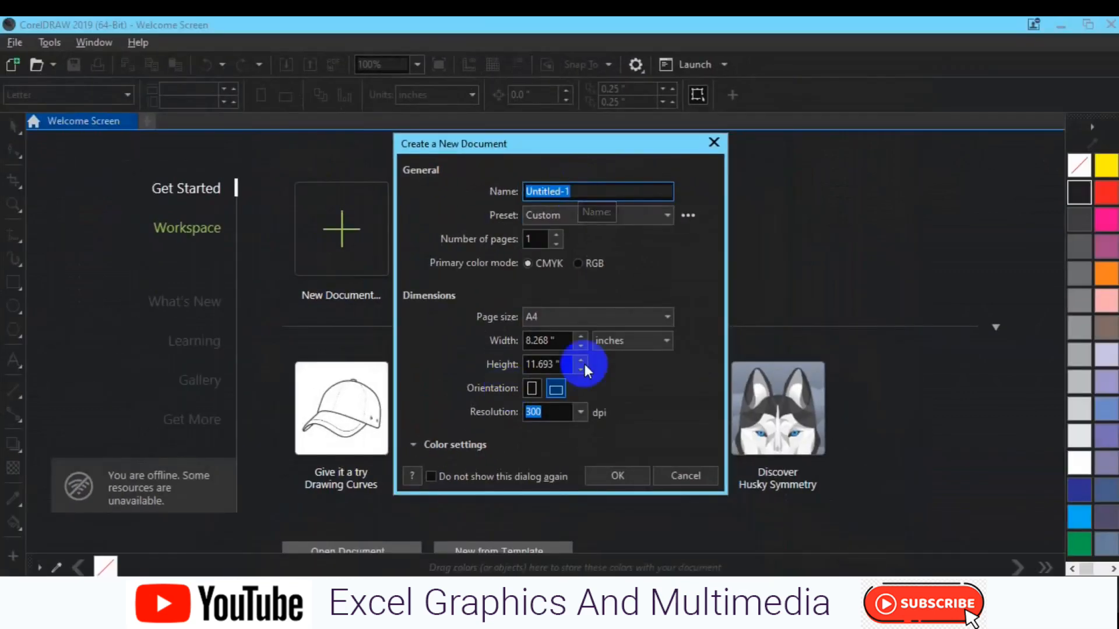
click(675, 483)
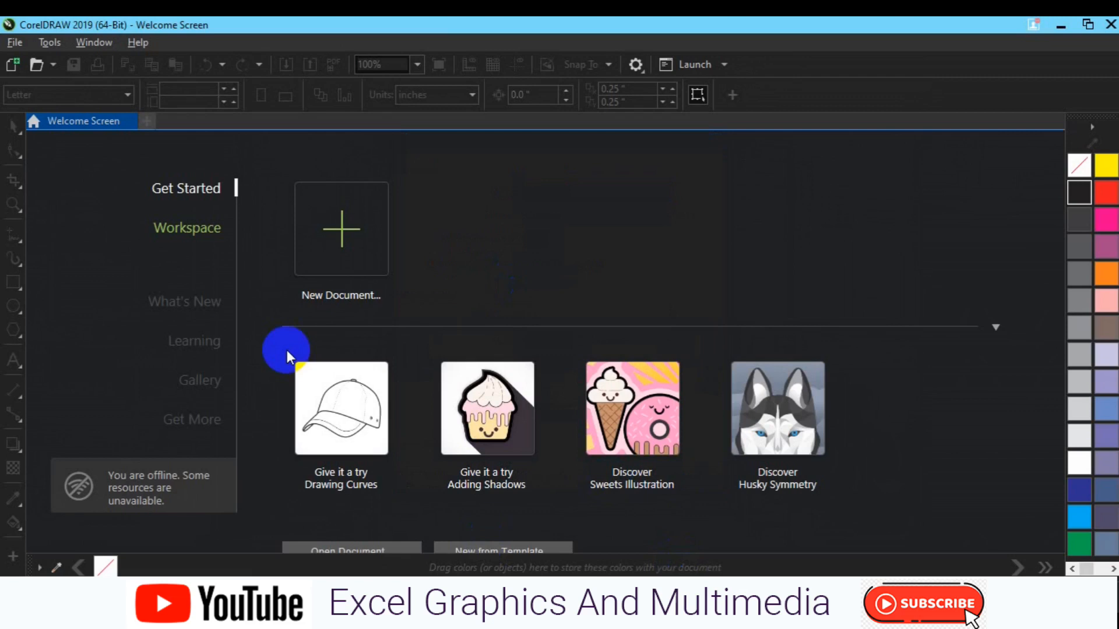
key(ctrl+n)
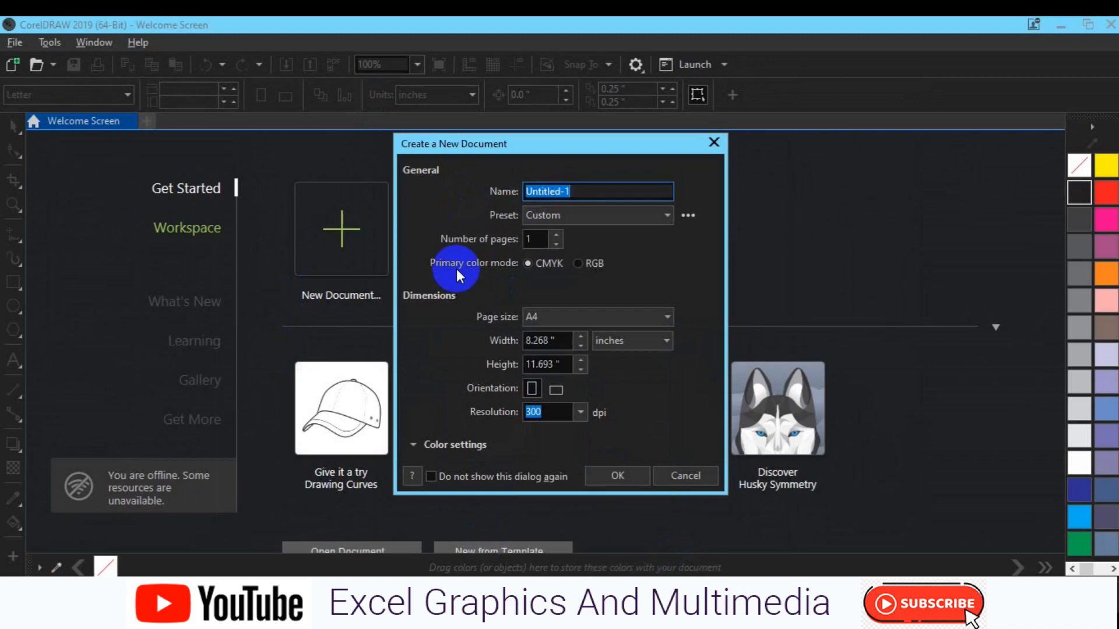
click(713, 144)
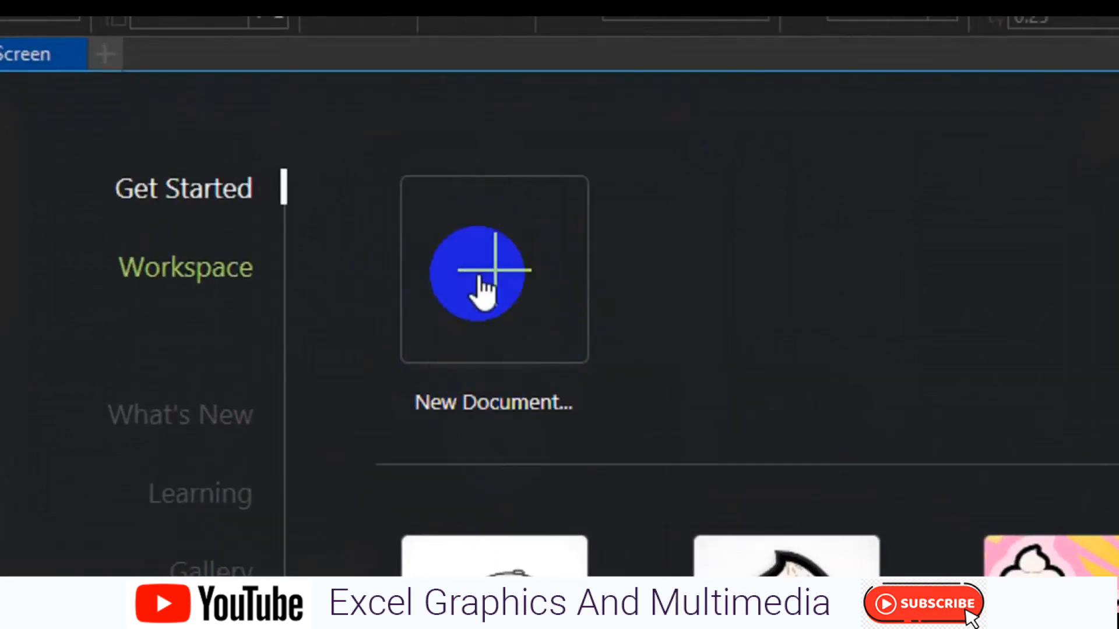
click(478, 273)
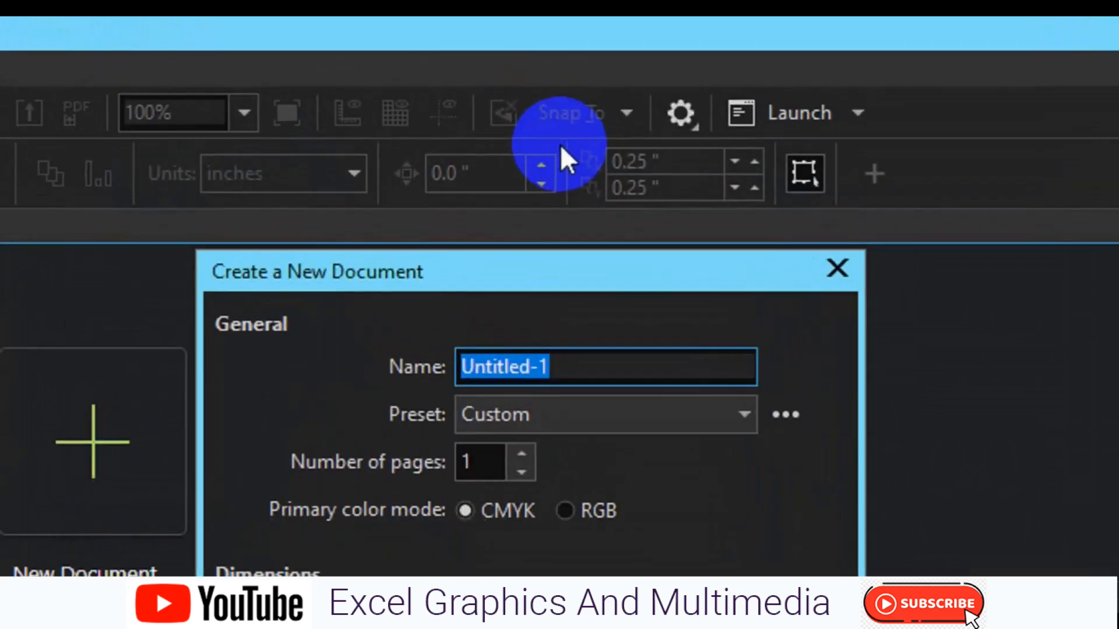
- Name the new document 'Business Card' and keep CMYK colour mode
click(569, 376)
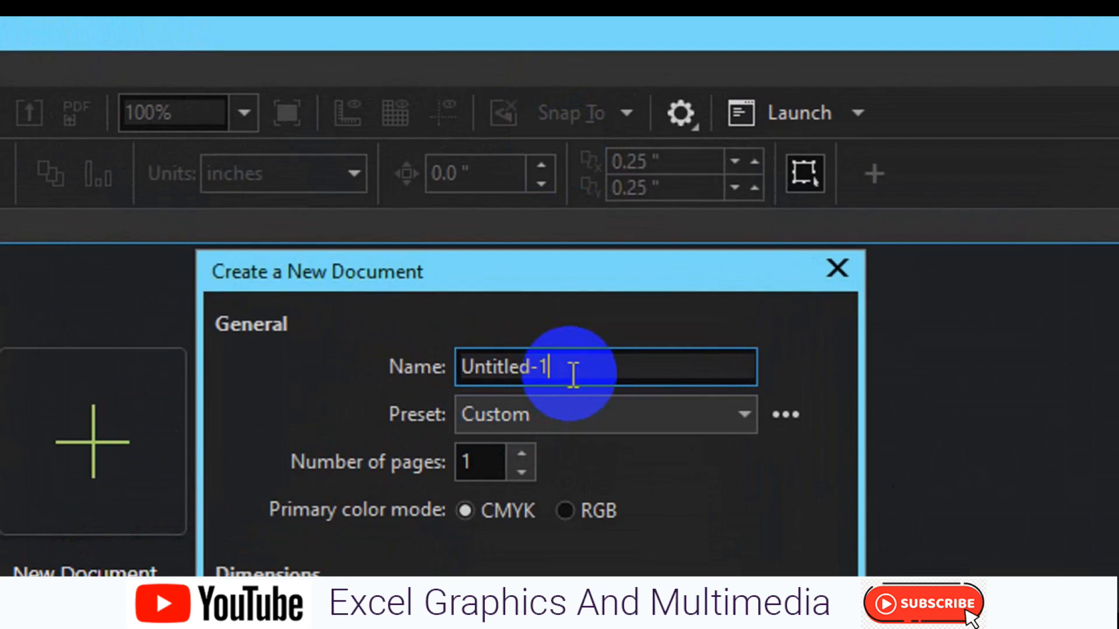
double_click(573, 375)
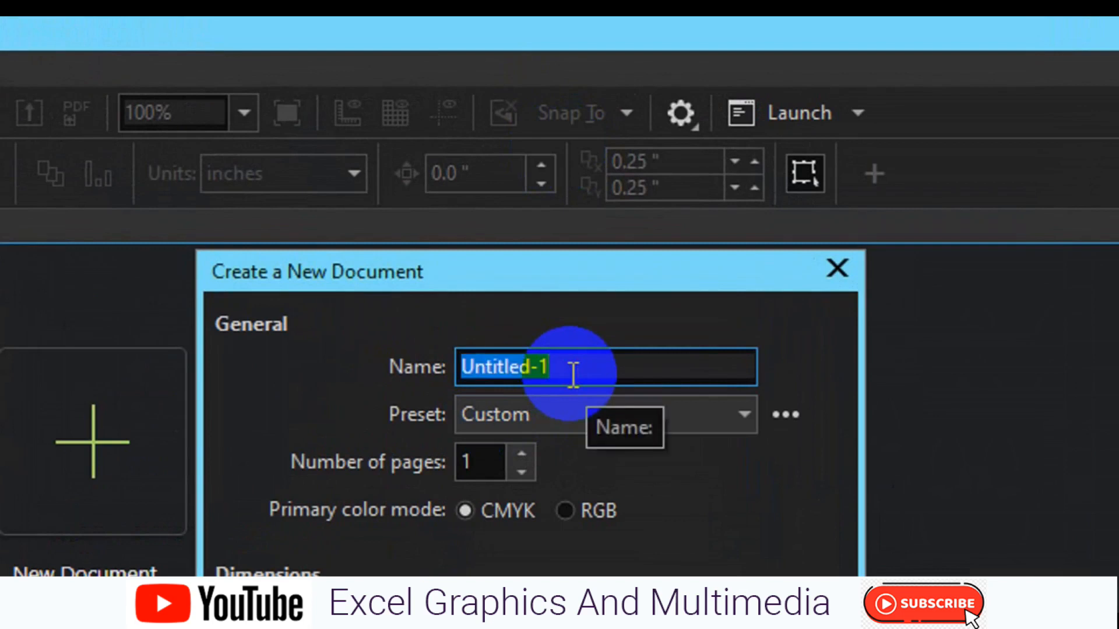
text(Business )
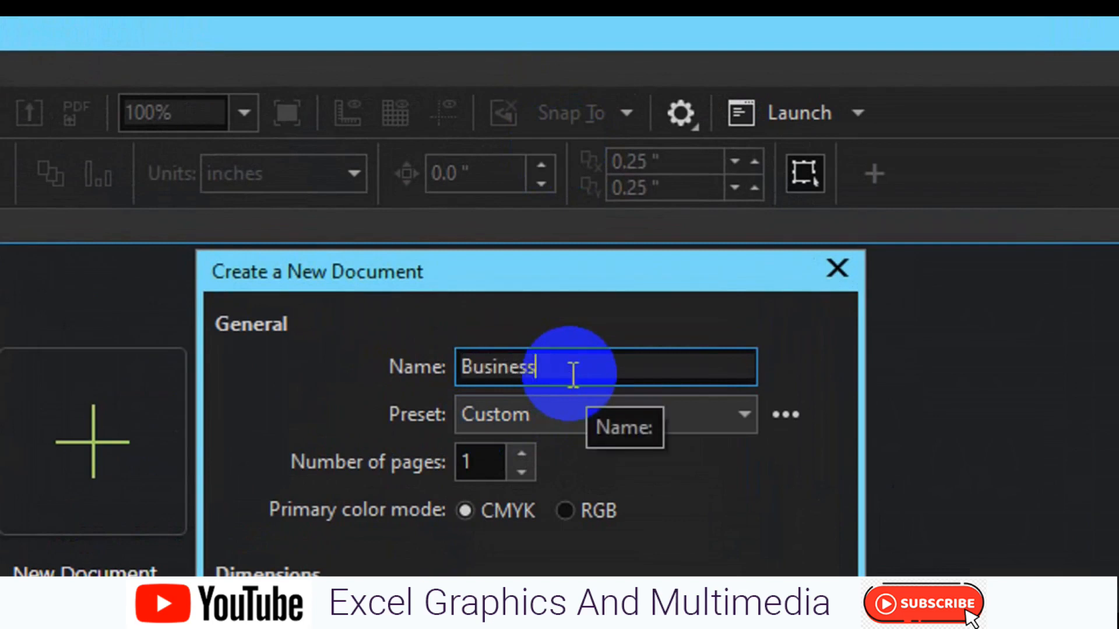
text(Card)
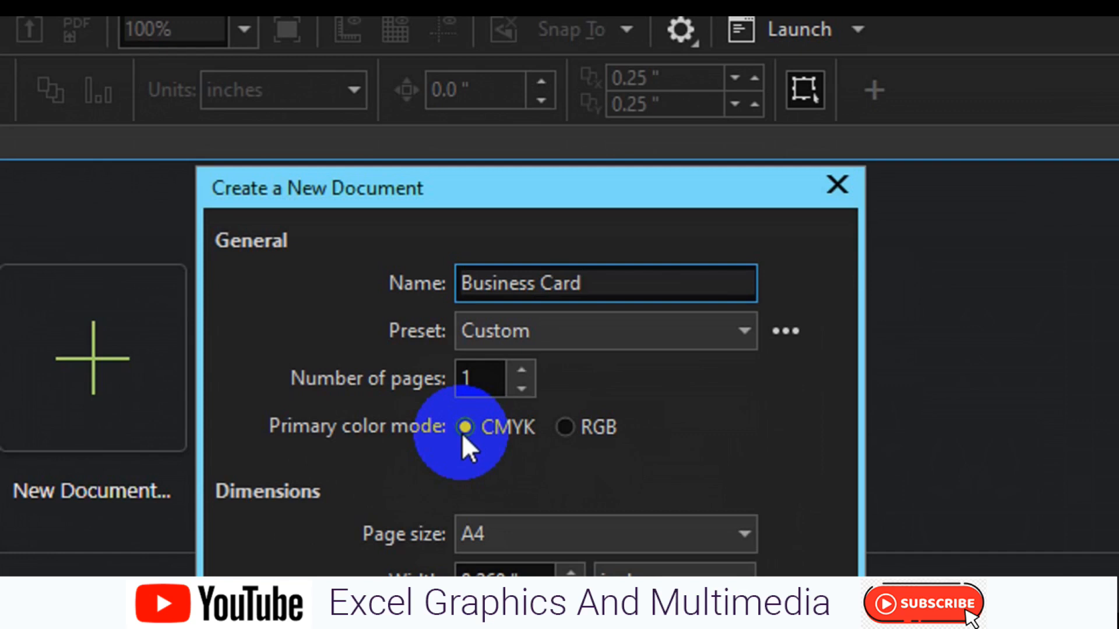
click(532, 423)
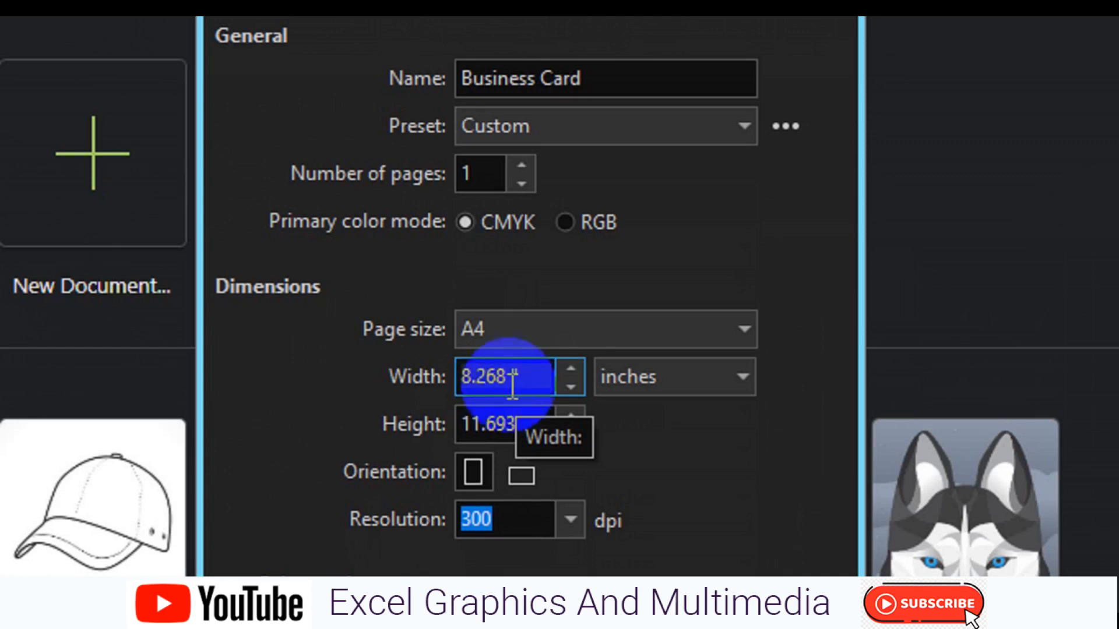
- Set the page size to 3.75 inches wide by 2.25 inches high
double_click(512, 380)
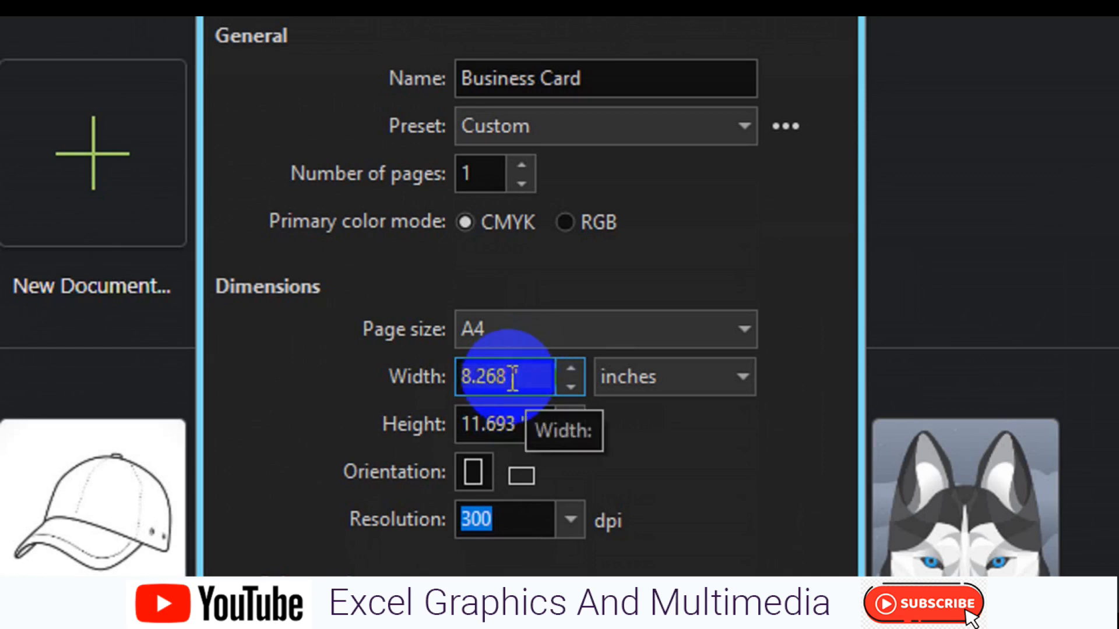
text(3.75)
click(512, 415)
double_click(512, 415)
text(2.25)
- Keep resolution at 300 dpi and set the page to landscape orientation
scroll(542, 459, down, 1)
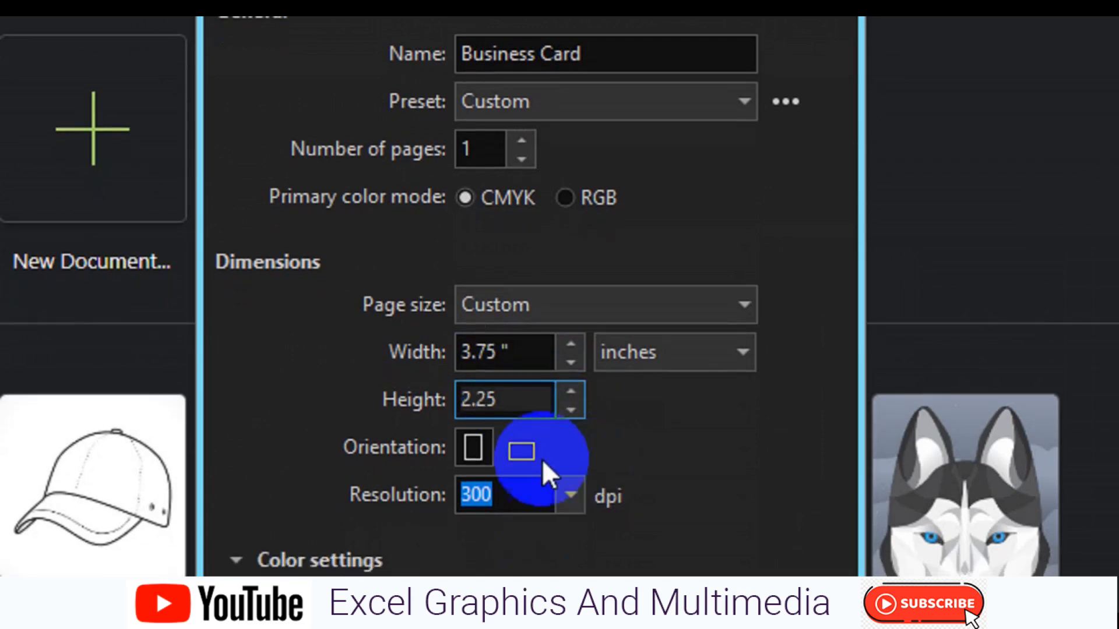
scroll(542, 459, down, 1)
click(564, 464)
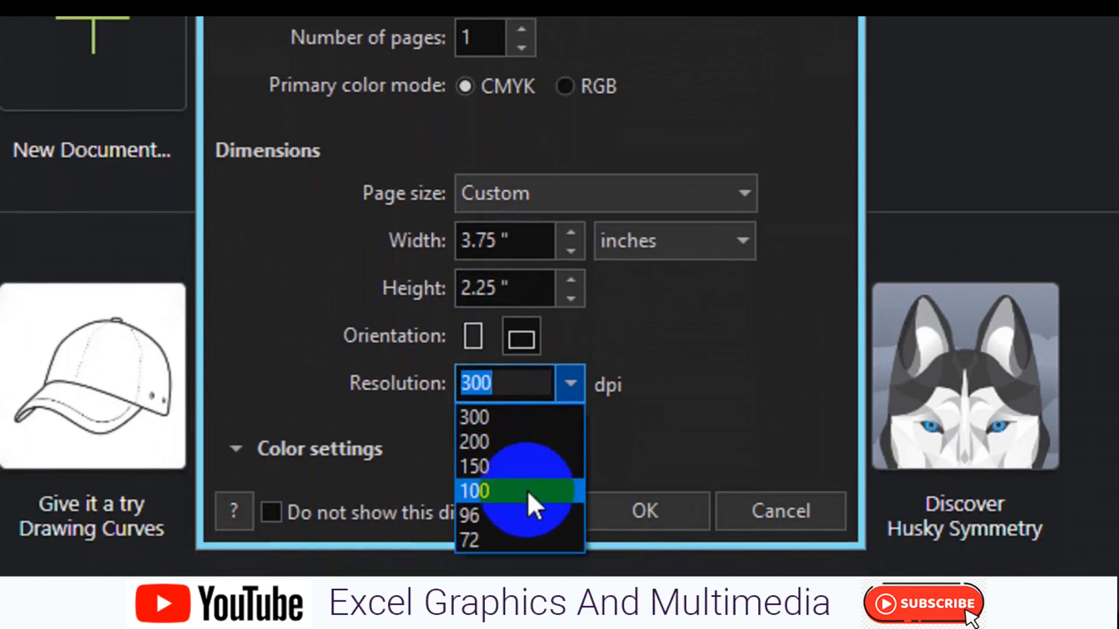
click(523, 417)
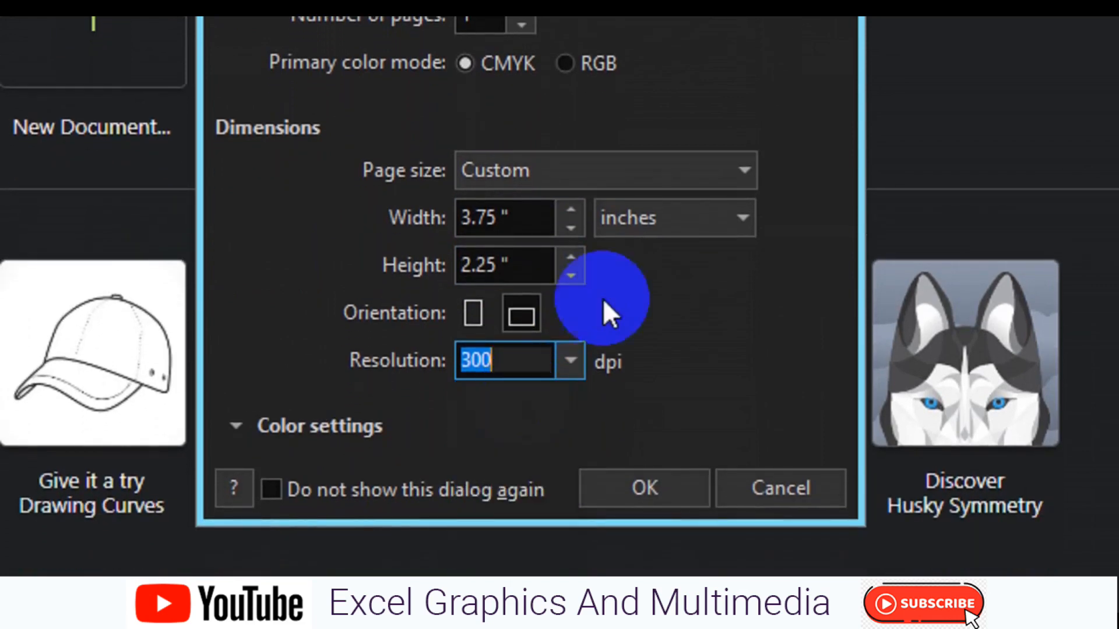
click(515, 316)
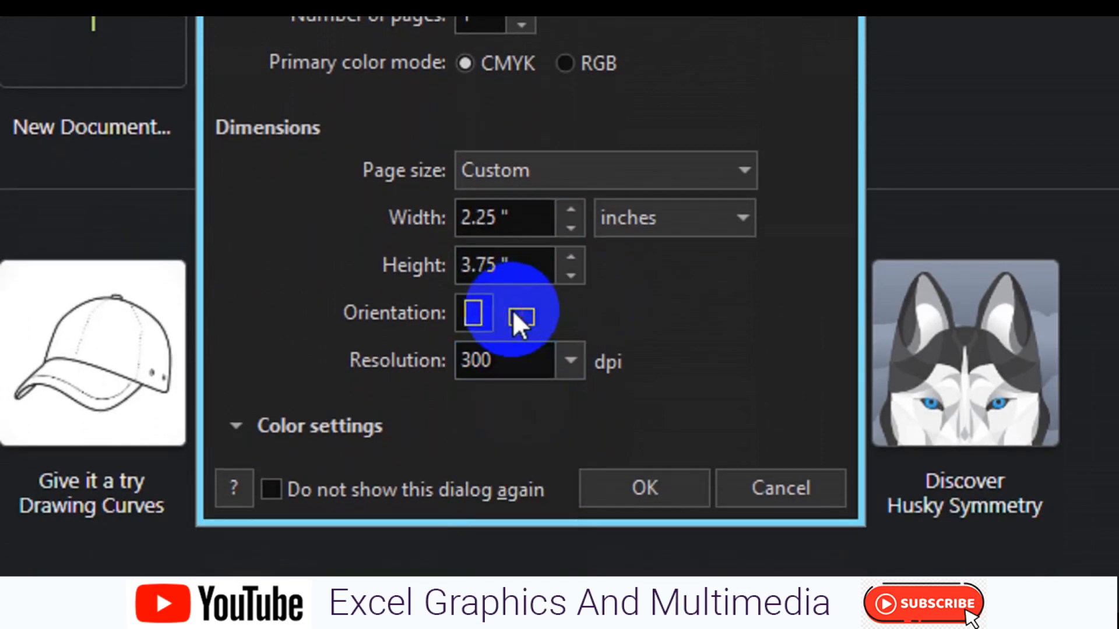
click(523, 312)
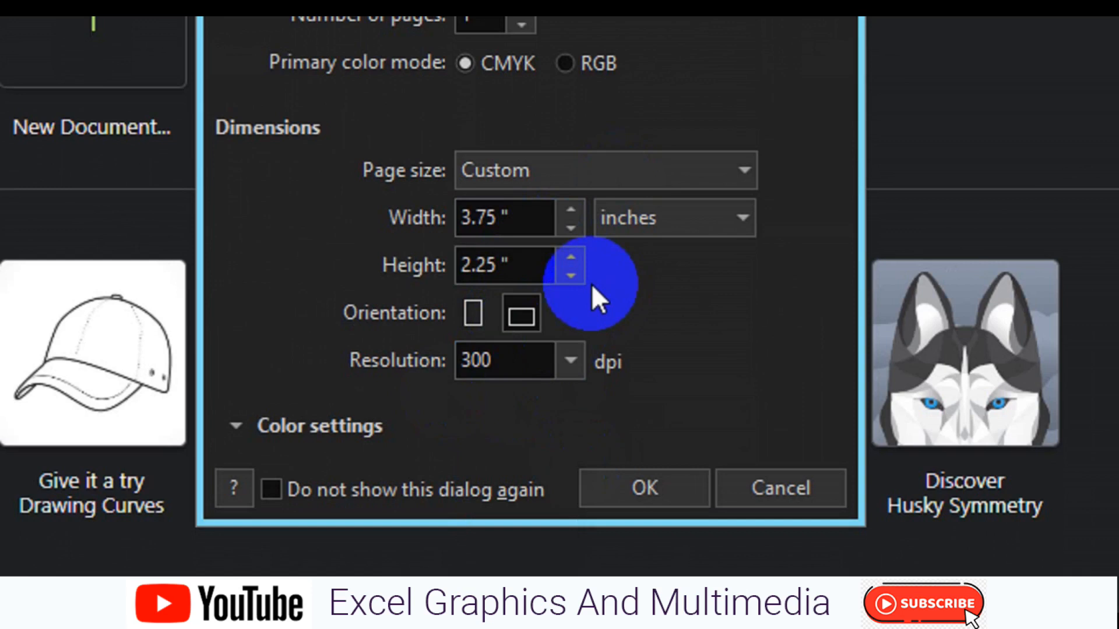
key(Tab)
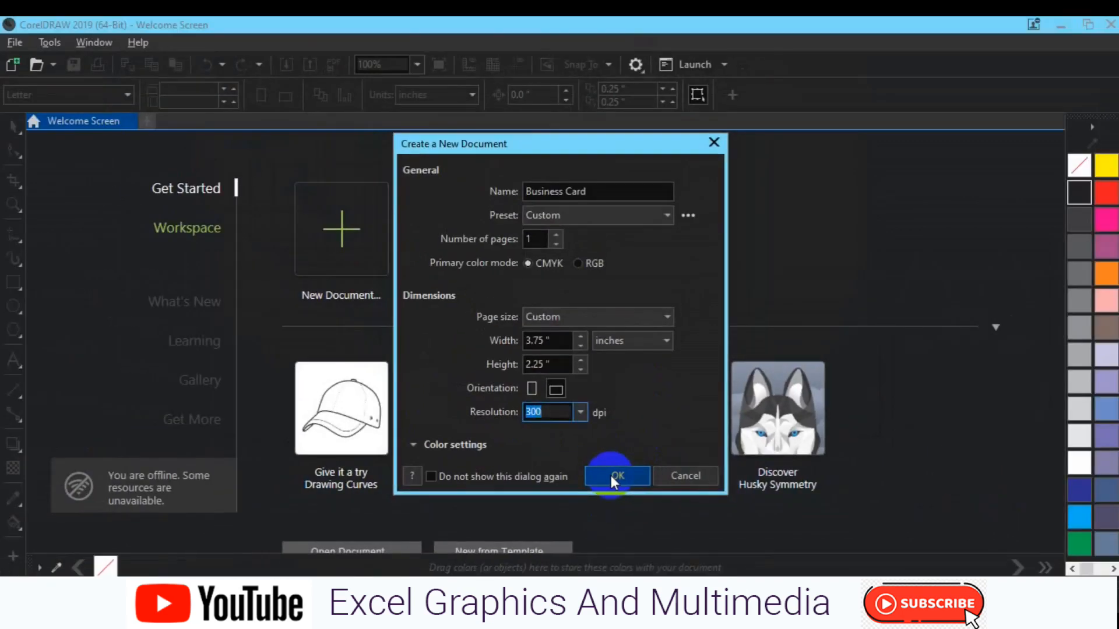
- Create the Business Card document and add a 3.75 x 2.25 inch rectangle matching the page
click(631, 466)
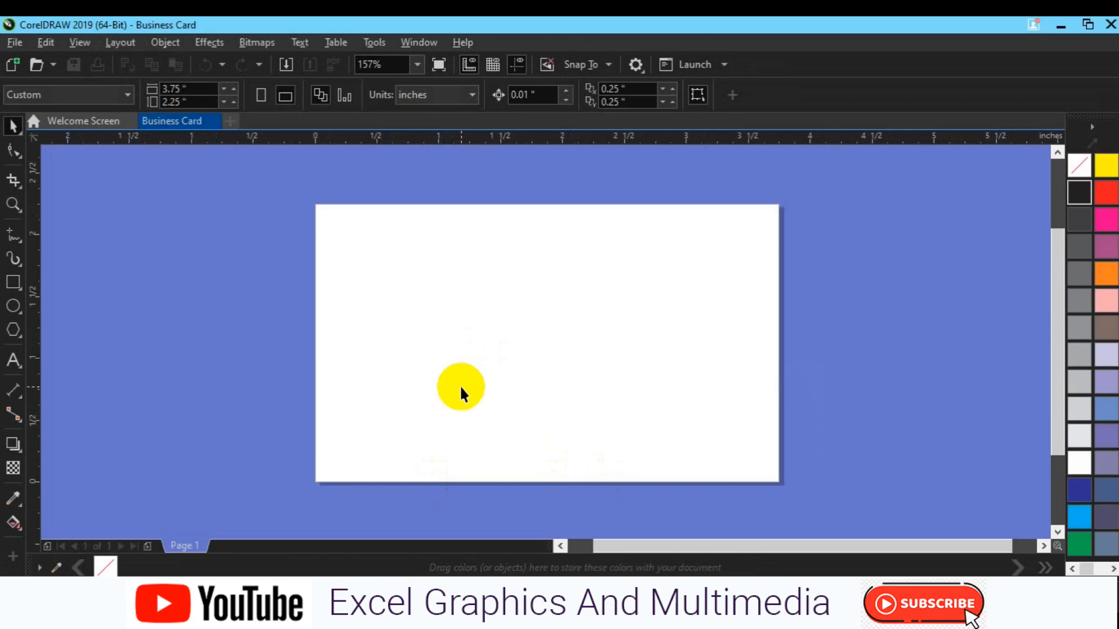
click(13, 283)
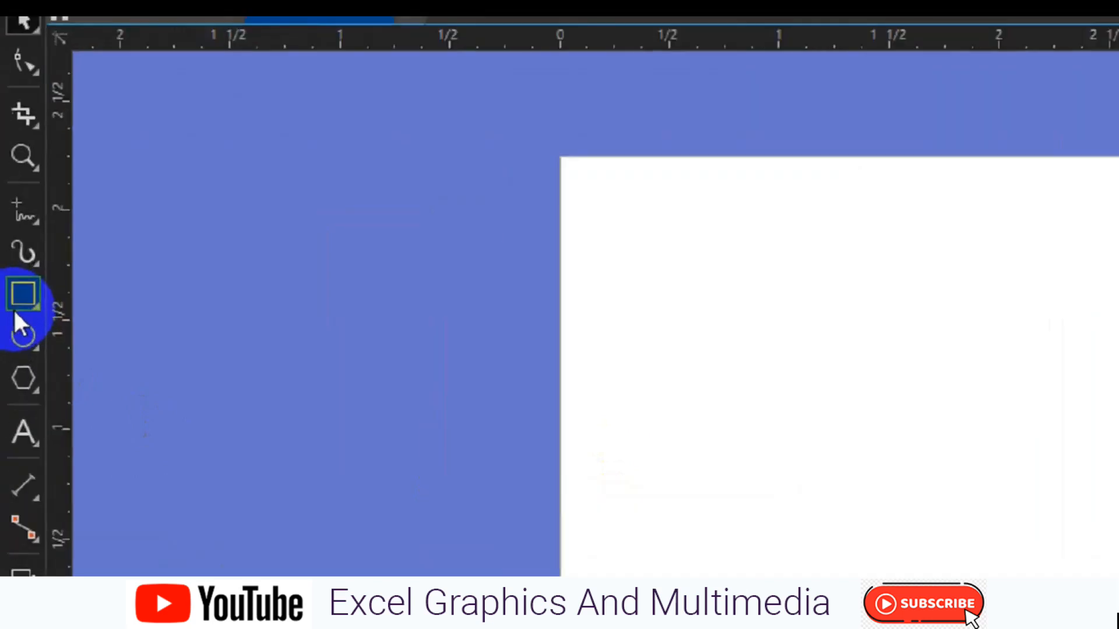
double_click(14, 303)
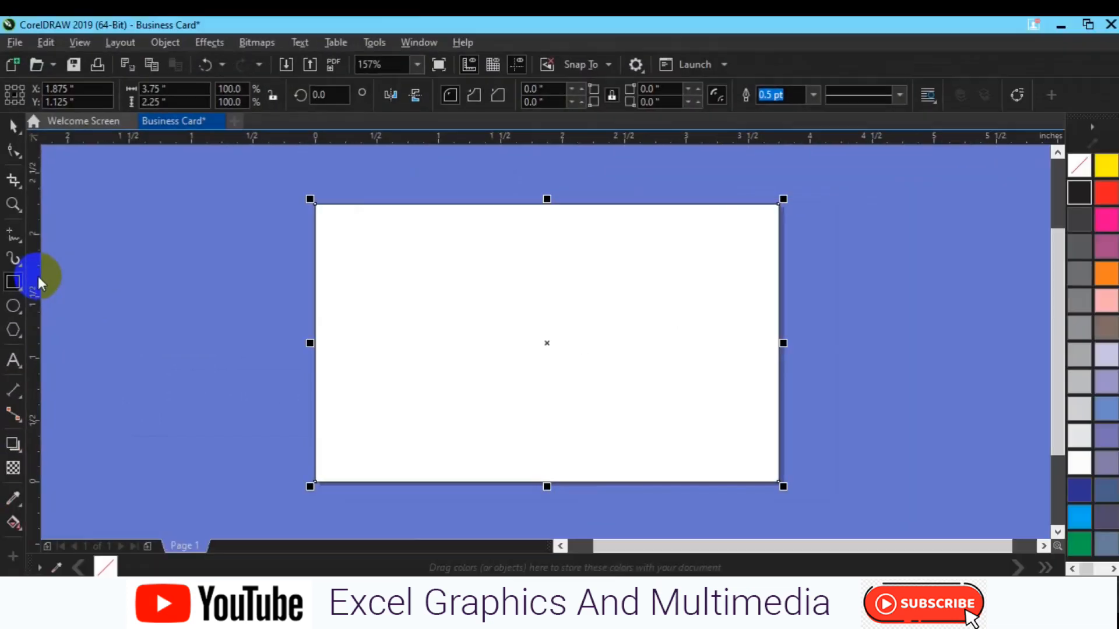
click(15, 281)
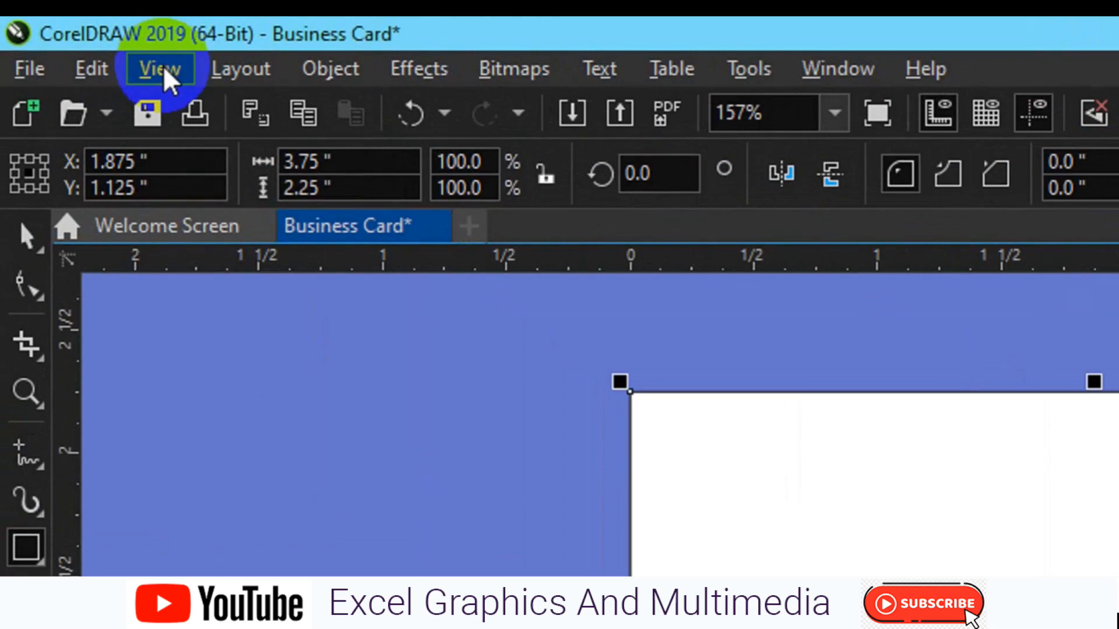
click(165, 71)
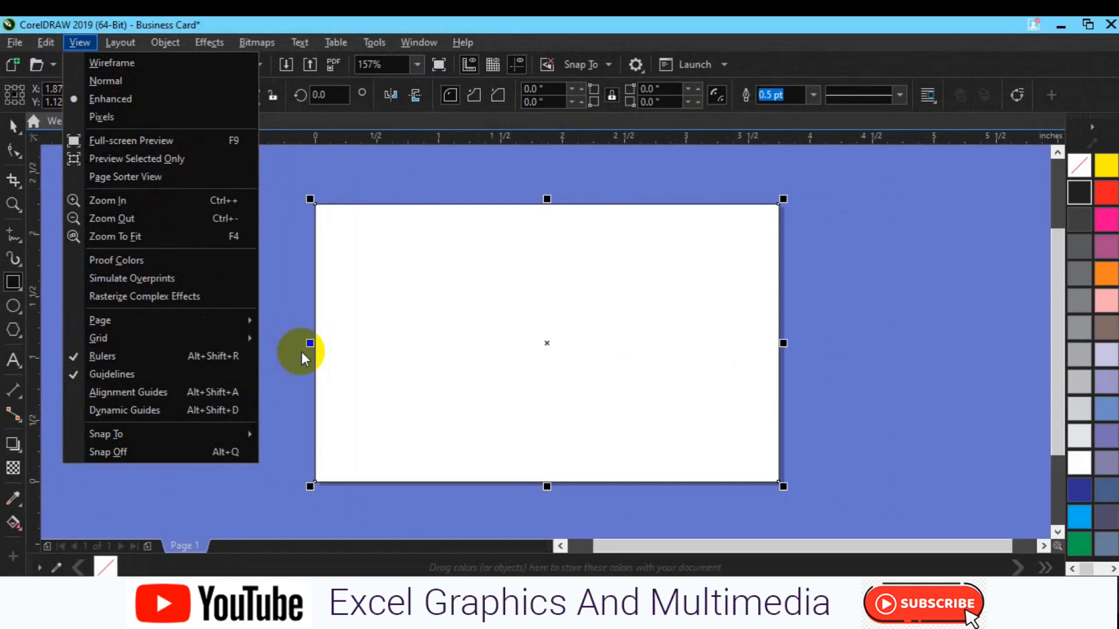
- Snap guidelines to the page's left, top, right and bottom edges, then select the rectangle
click(35, 354)
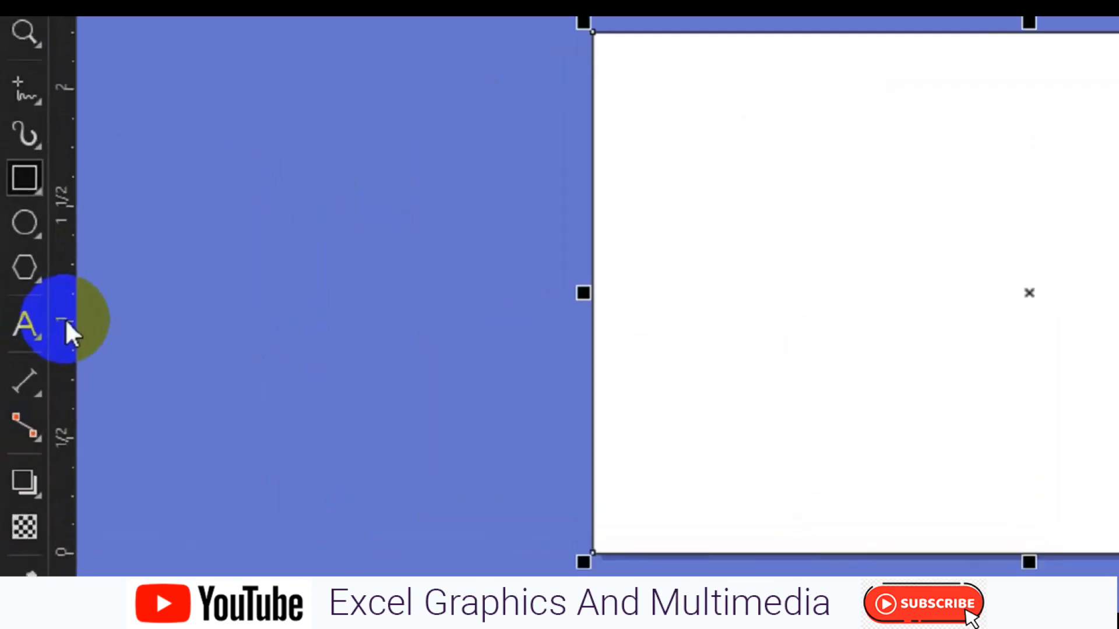
drag(69, 315, 631, 413)
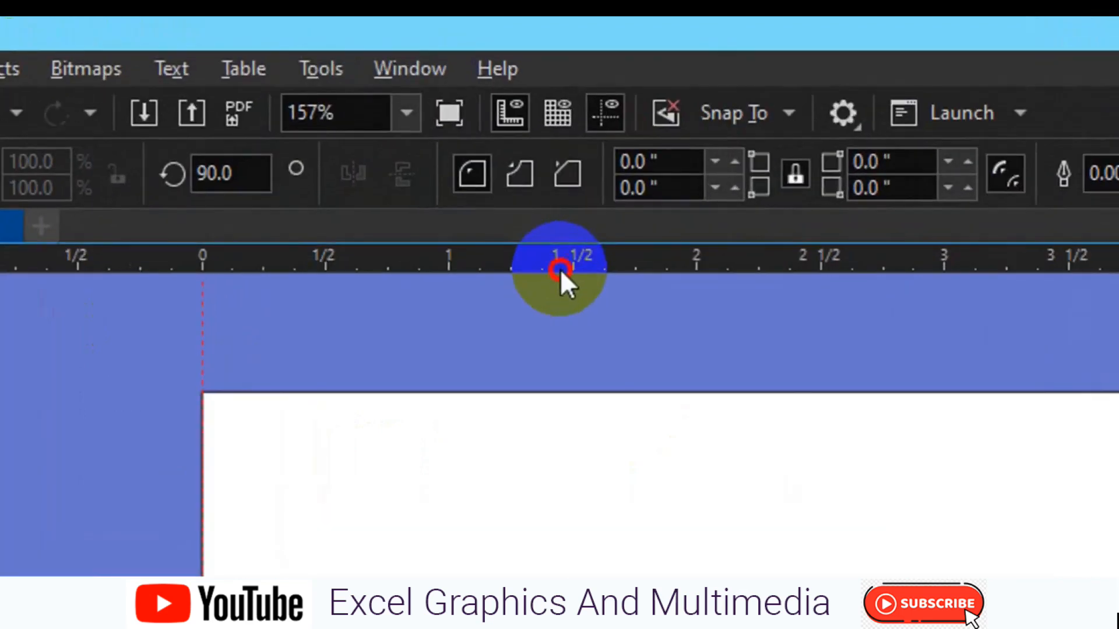
drag(495, 144, 494, 182)
drag(558, 347, 567, 394)
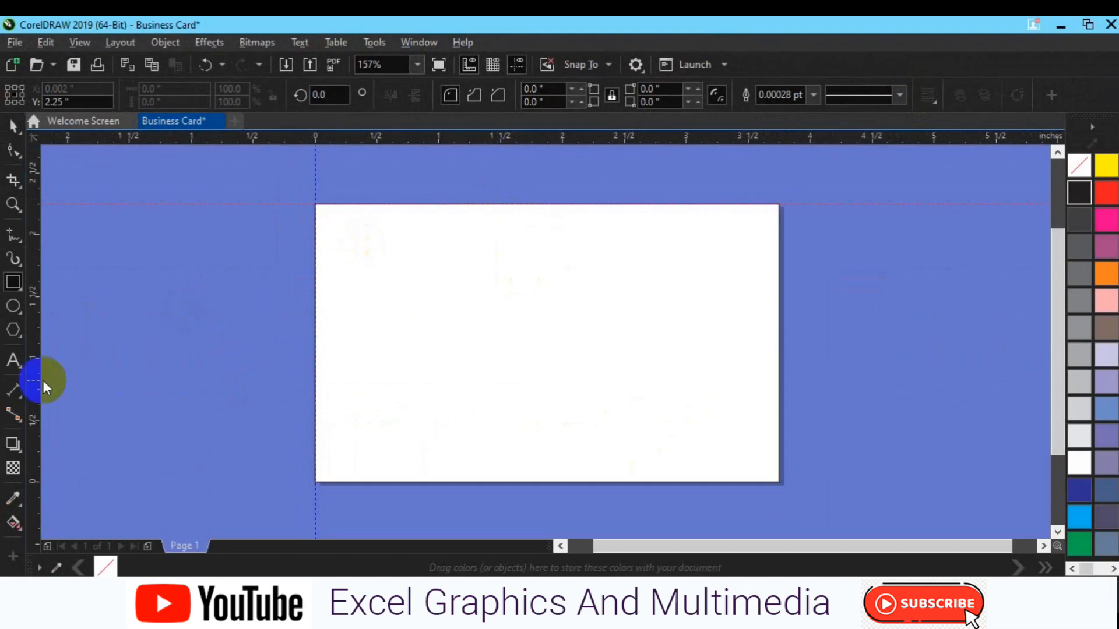
drag(235, 389, 754, 417)
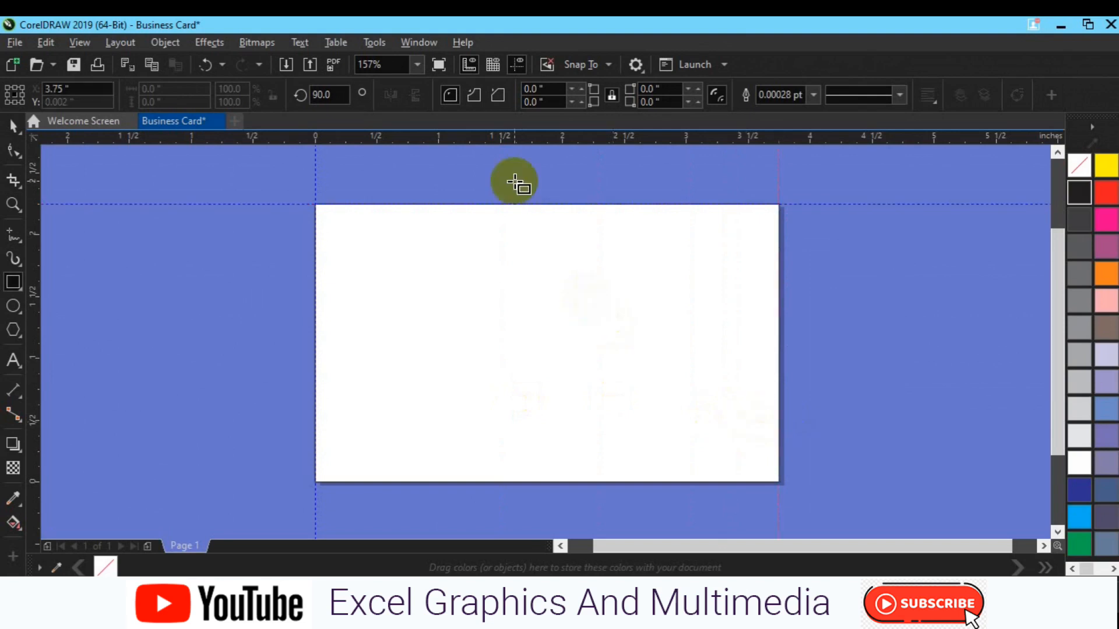
drag(507, 137, 563, 478)
key(space)
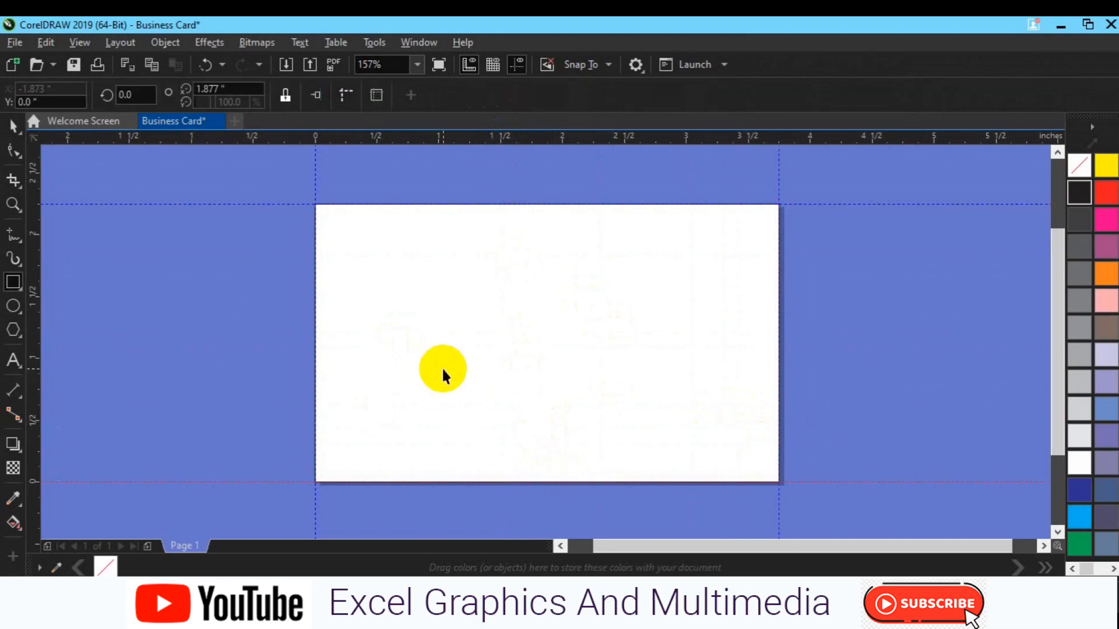
click(466, 394)
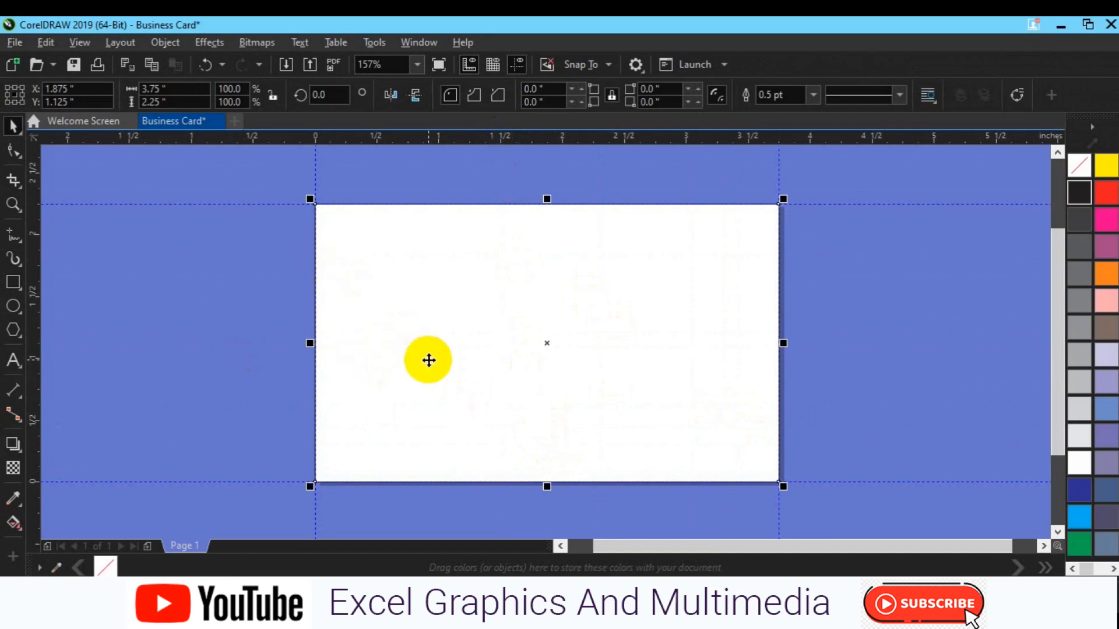
- Resize the card rectangle to 3.5 x 2.0 inches
click(193, 93)
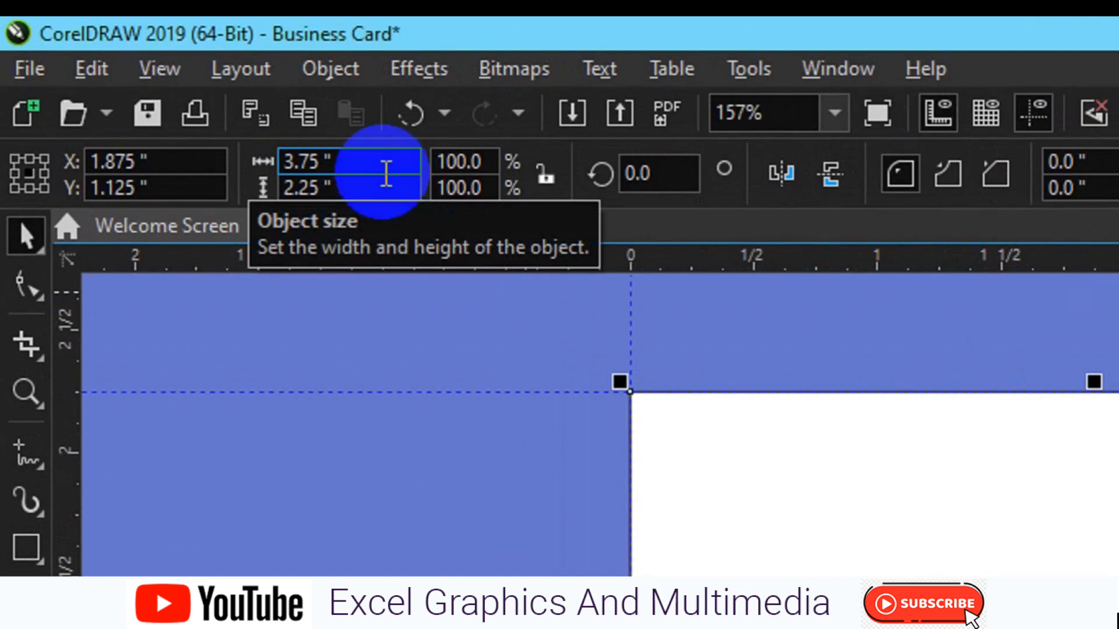
click(319, 161)
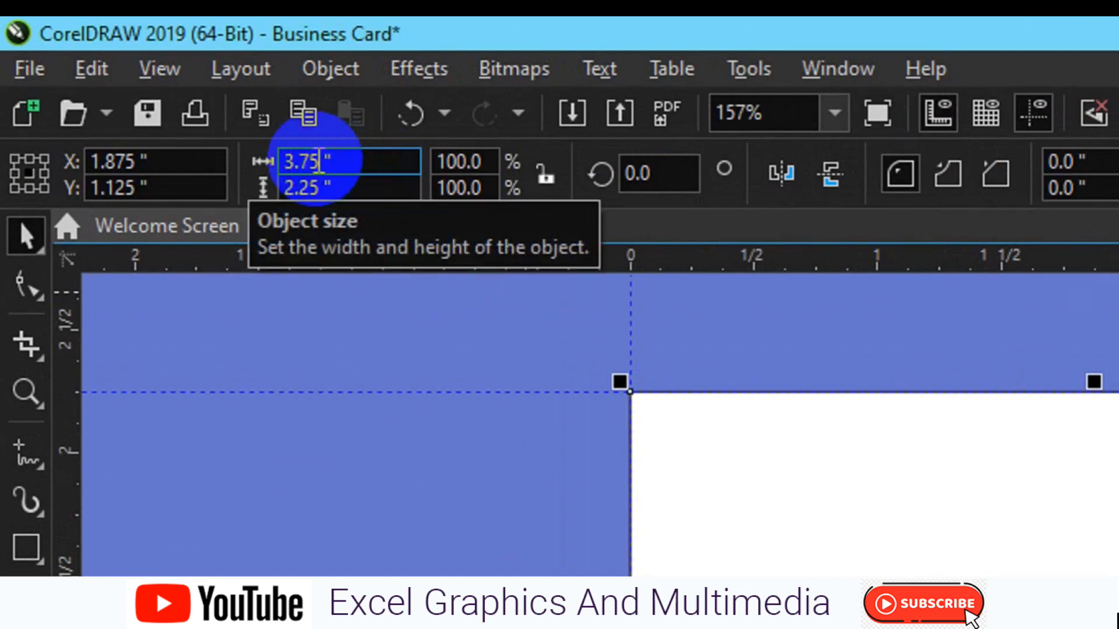
double_click(320, 161)
text(3.5)
click(319, 186)
key(BackSpace)
key(BackSpace)
key(BackSpace)
key(BackSpace)
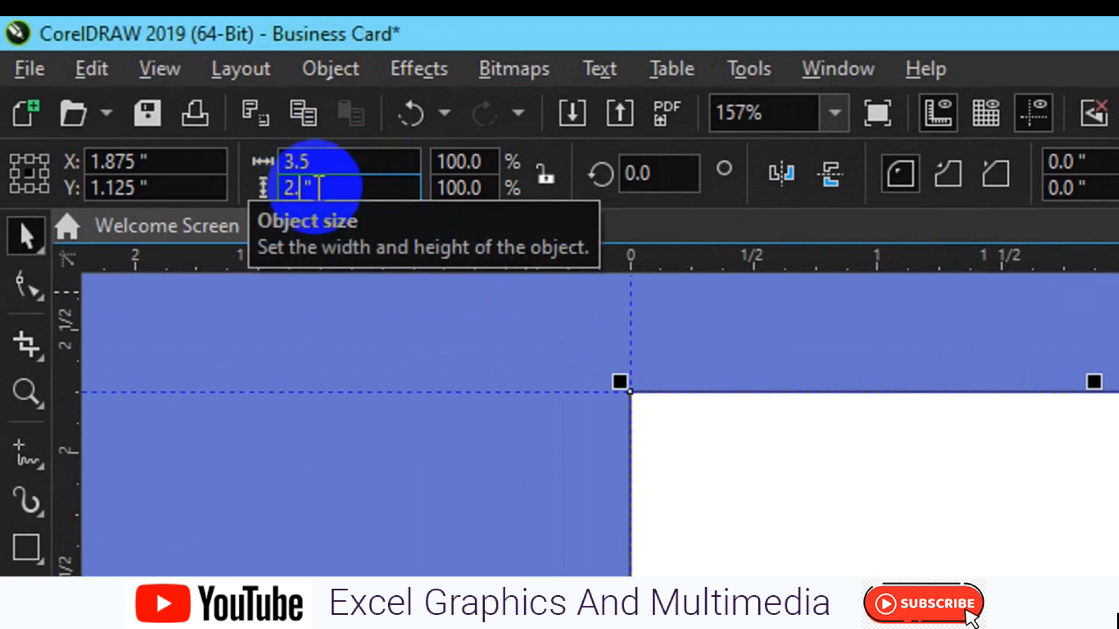
text(2.0)
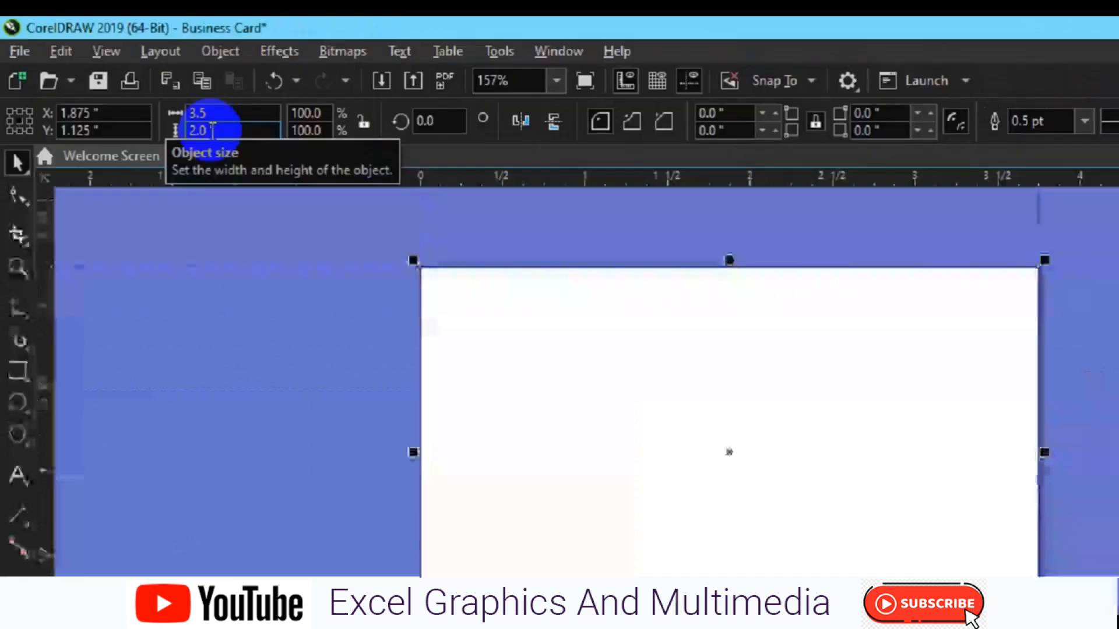
key(Return)
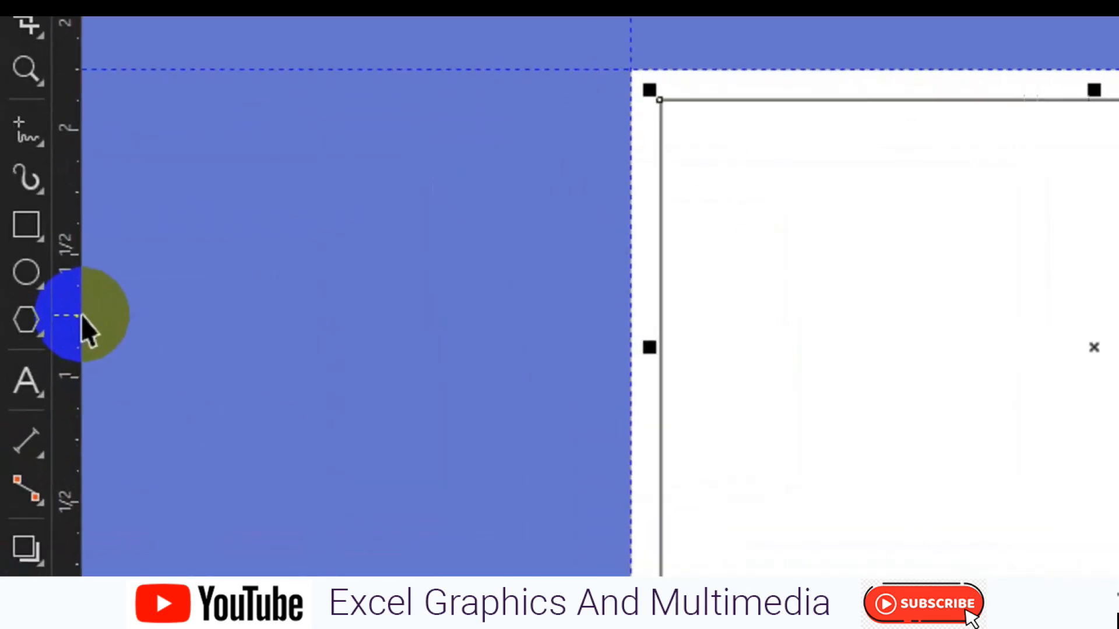
- Place guidelines on the card's left, top, right and bottom edges, then select the rectangle
drag(81, 316, 660, 379)
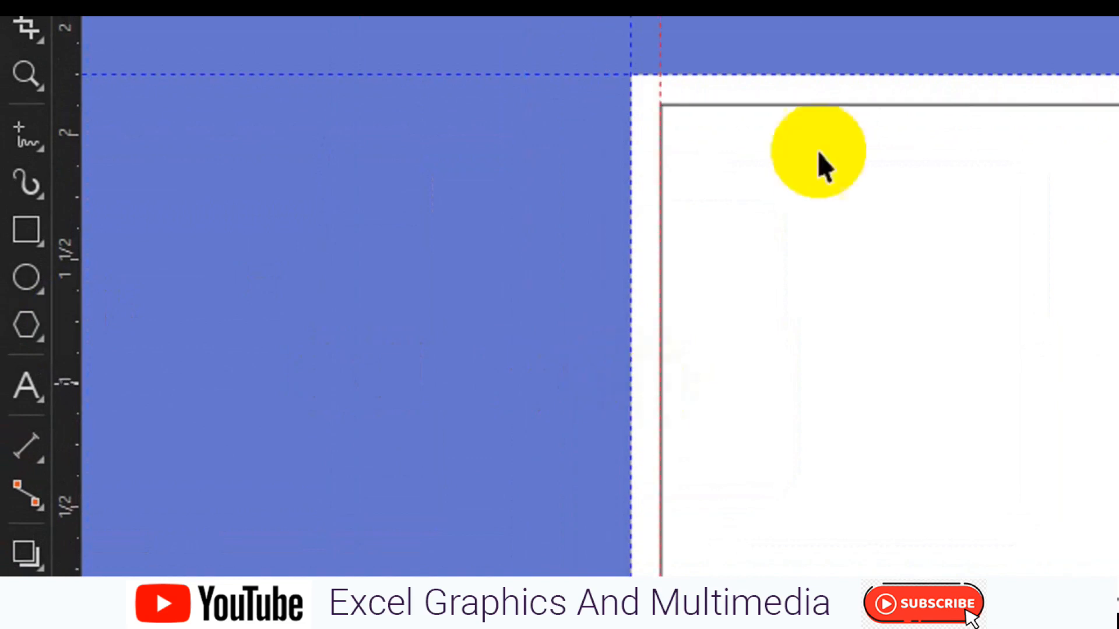
drag(863, 65, 845, 305)
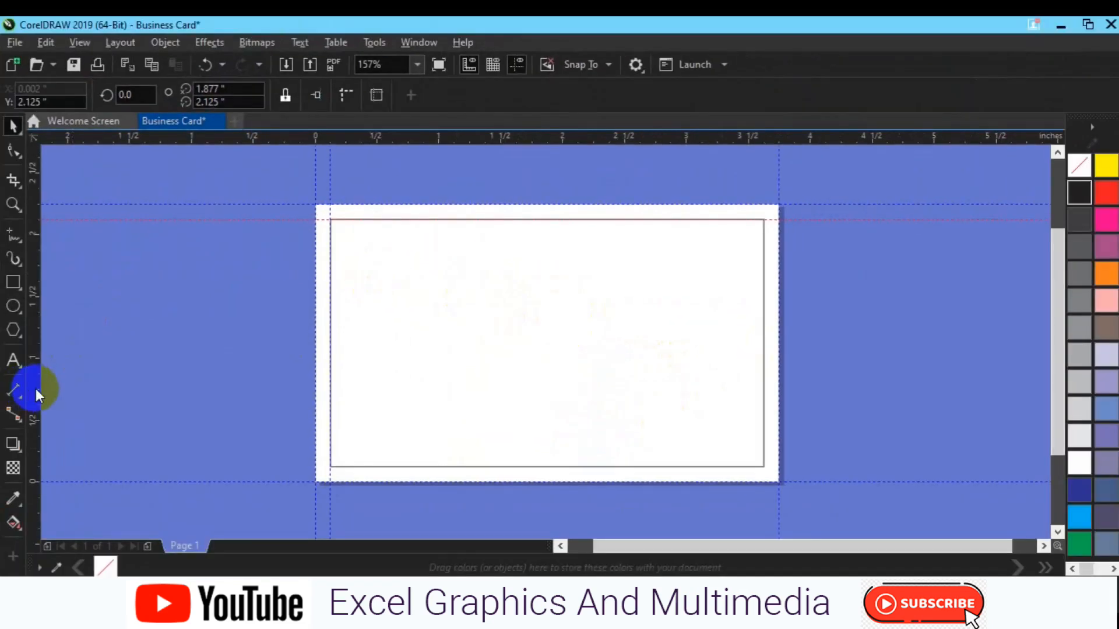
drag(260, 402, 764, 392)
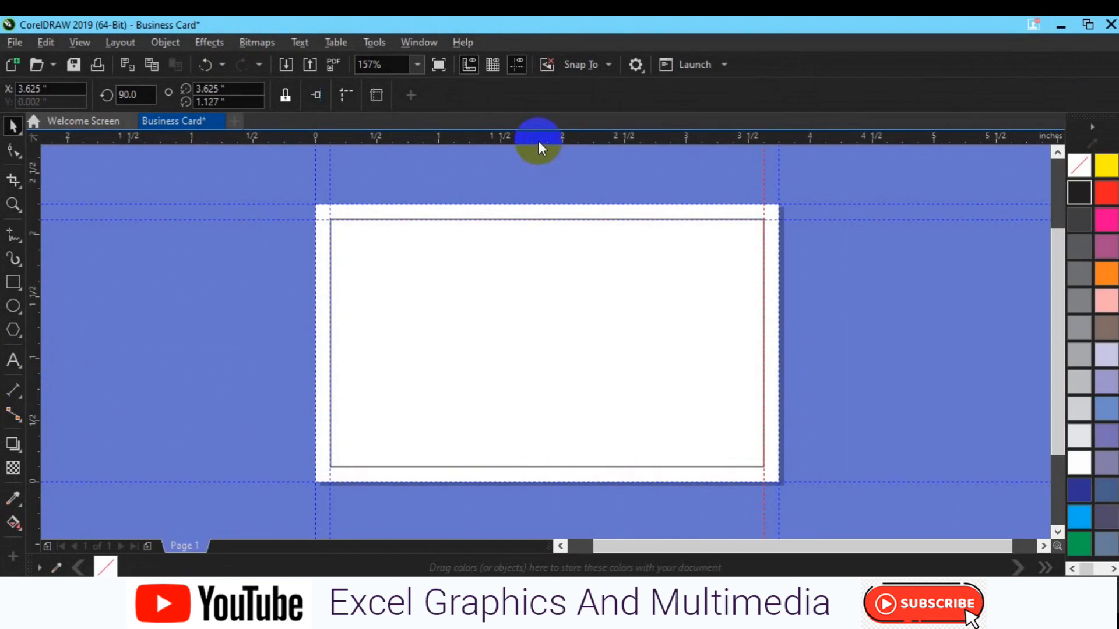
drag(539, 142, 561, 466)
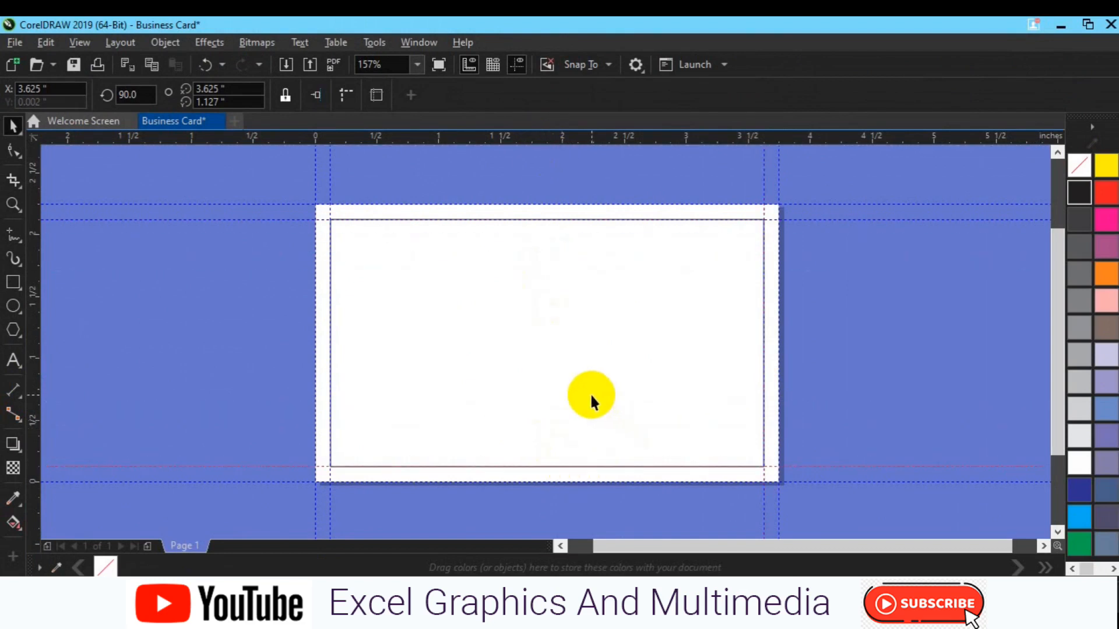
click(590, 393)
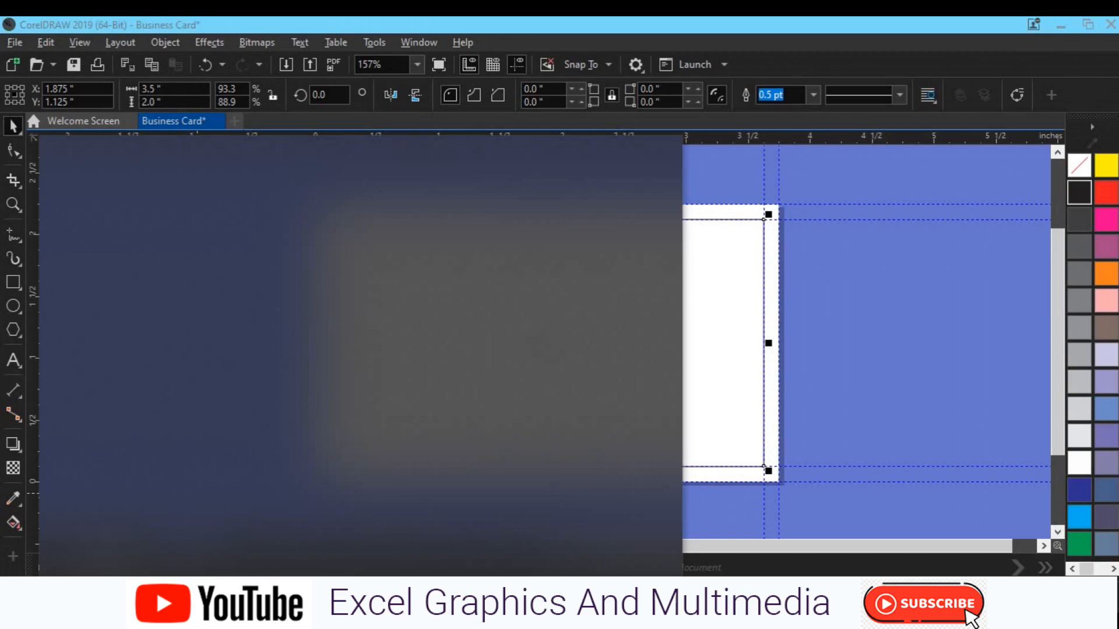
- Search Windows for 'calculator' and launch the Calculator app
text(cal)
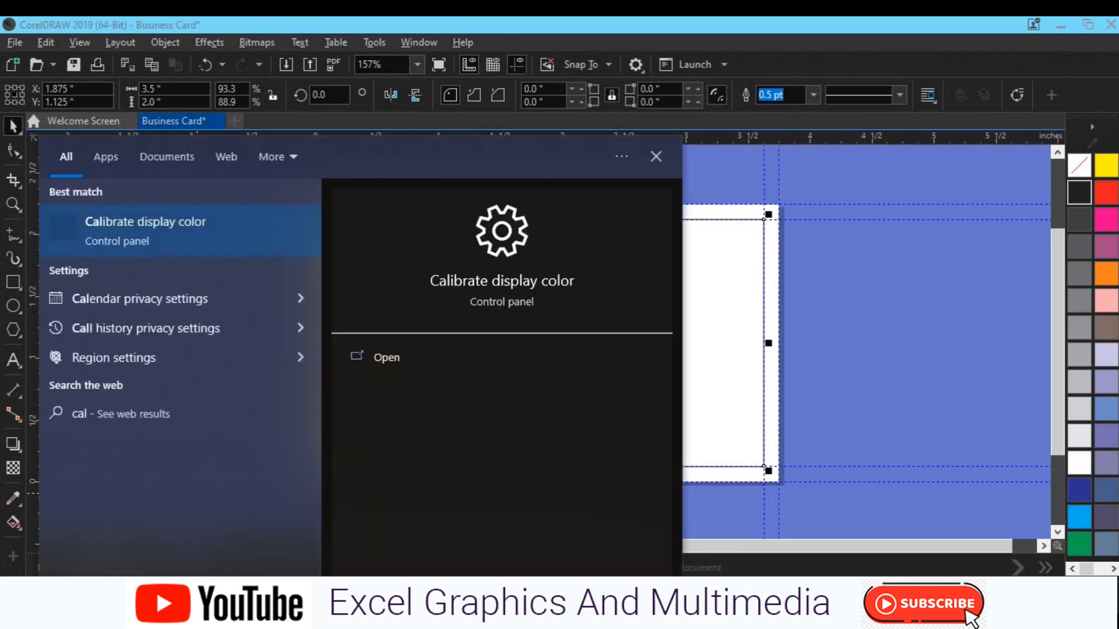
text(culator)
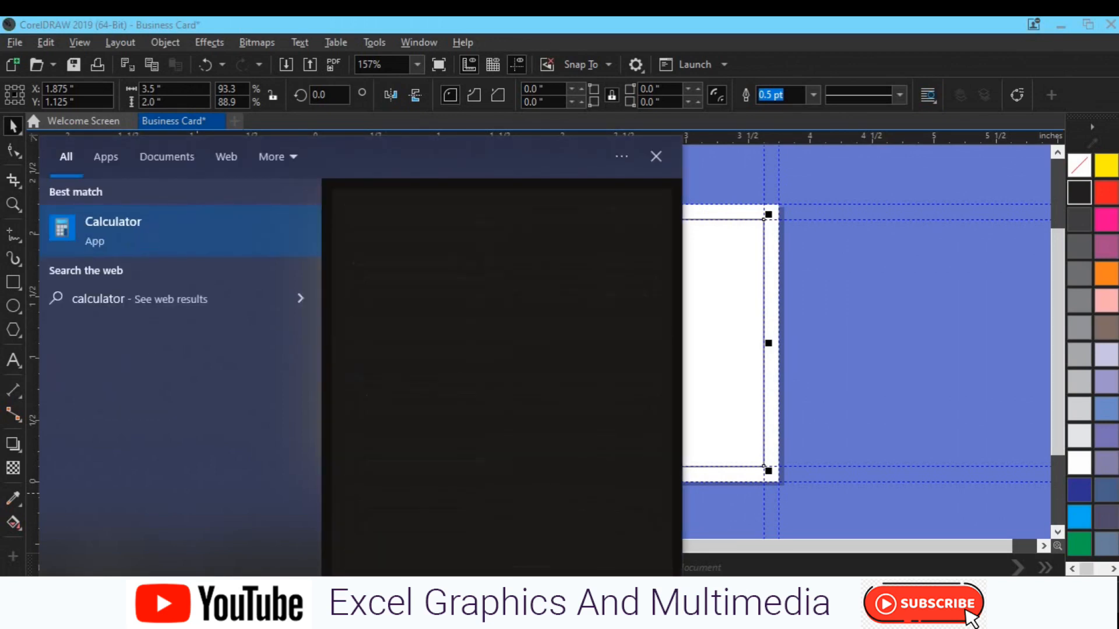
click(108, 236)
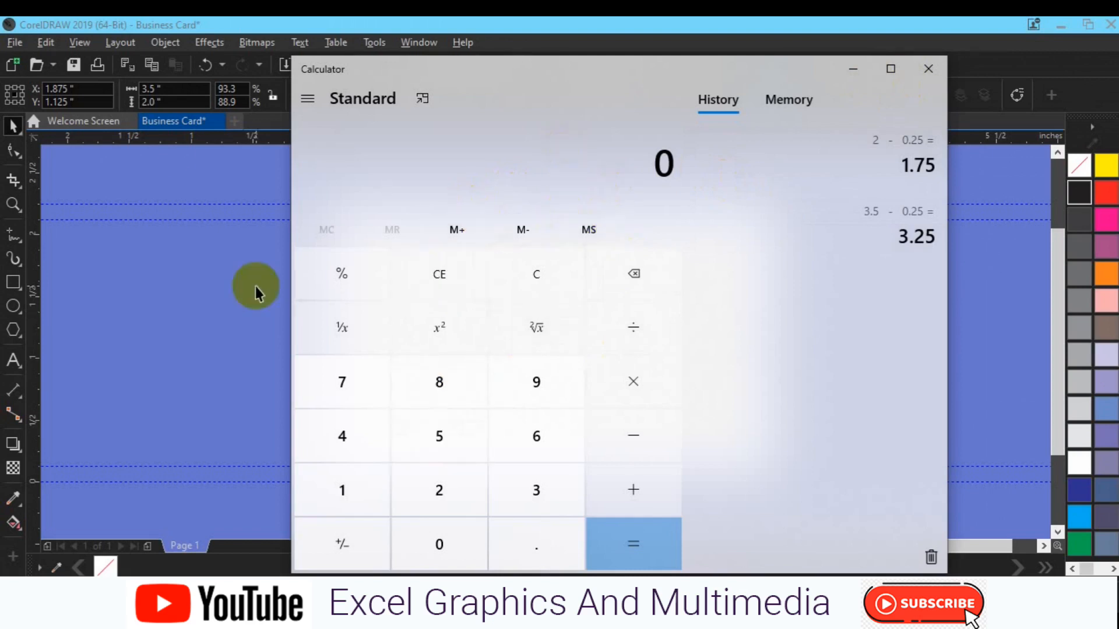
- Compute 3.5 − 0.25 = 3.25 in Calculator
click(165, 103)
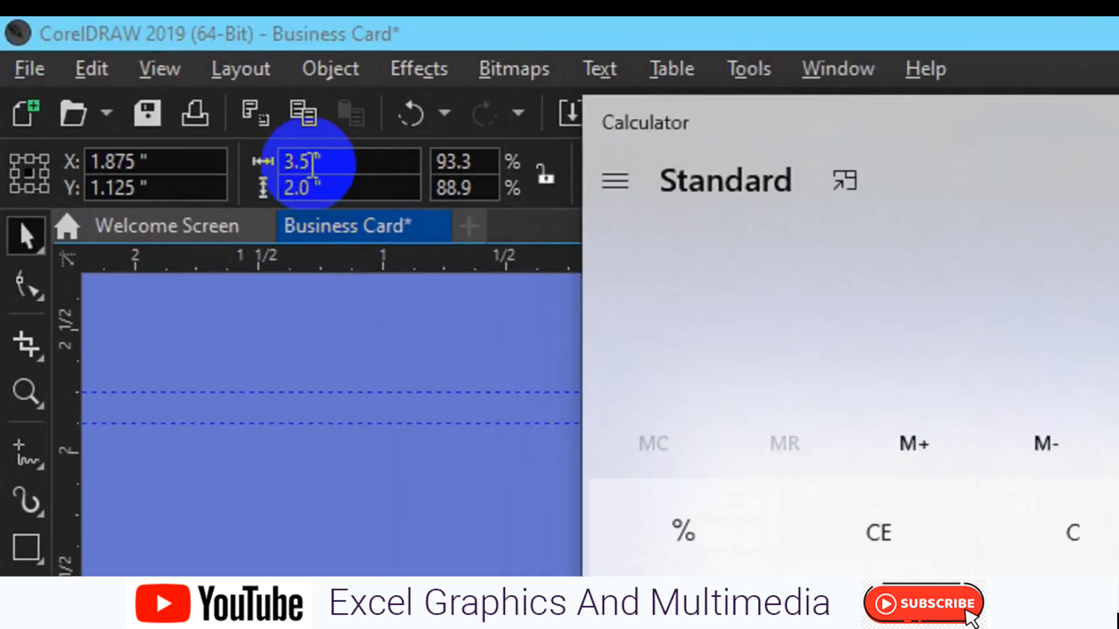
click(311, 166)
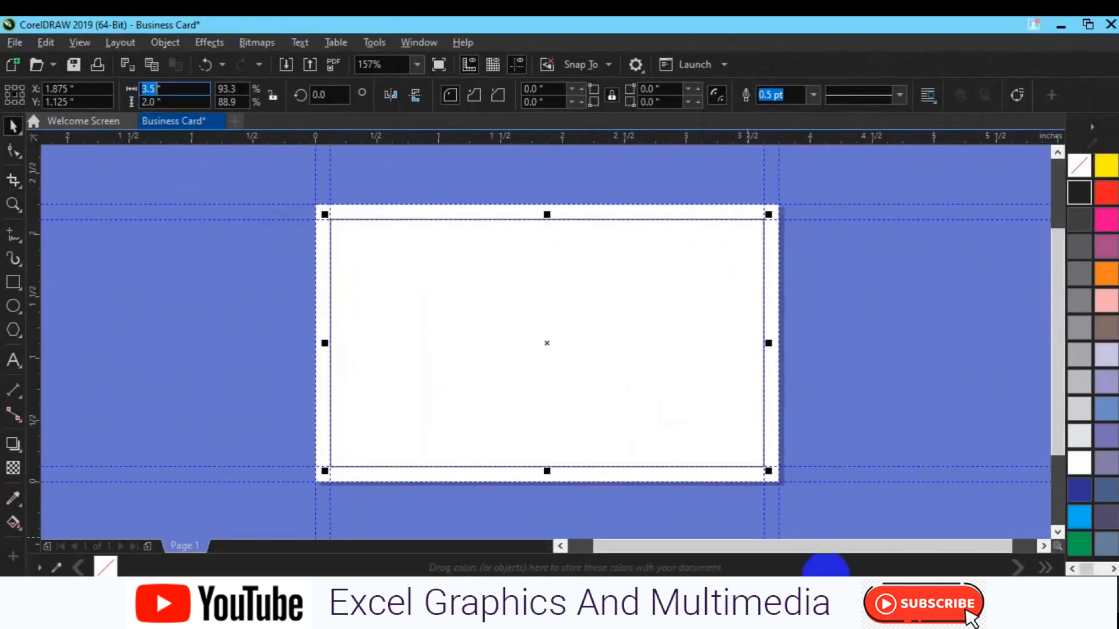
key(alt+Tab)
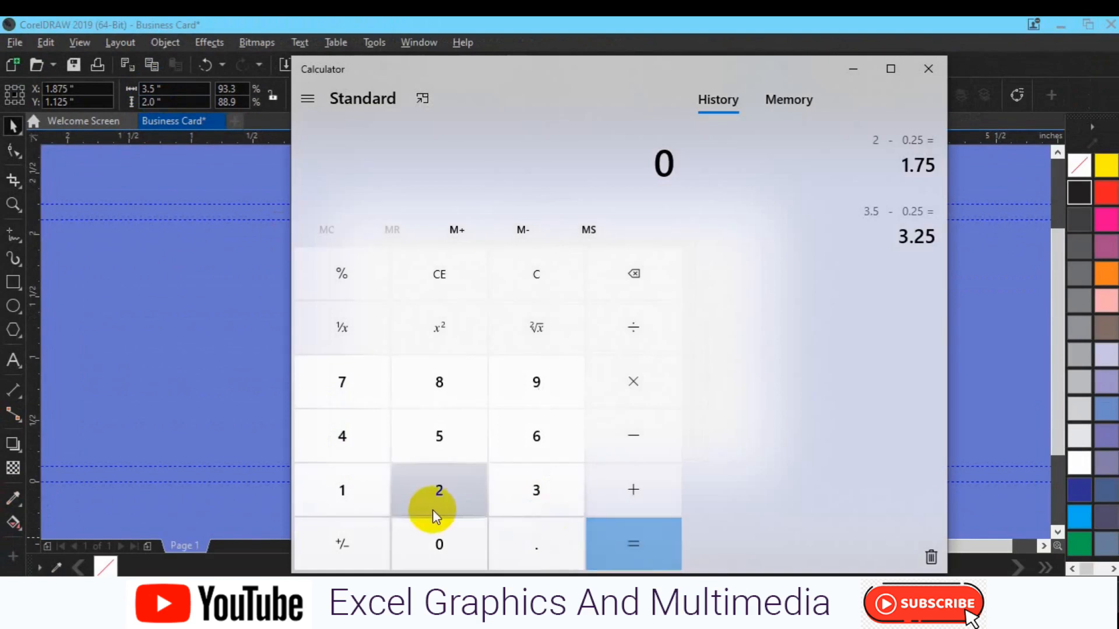
click(508, 497)
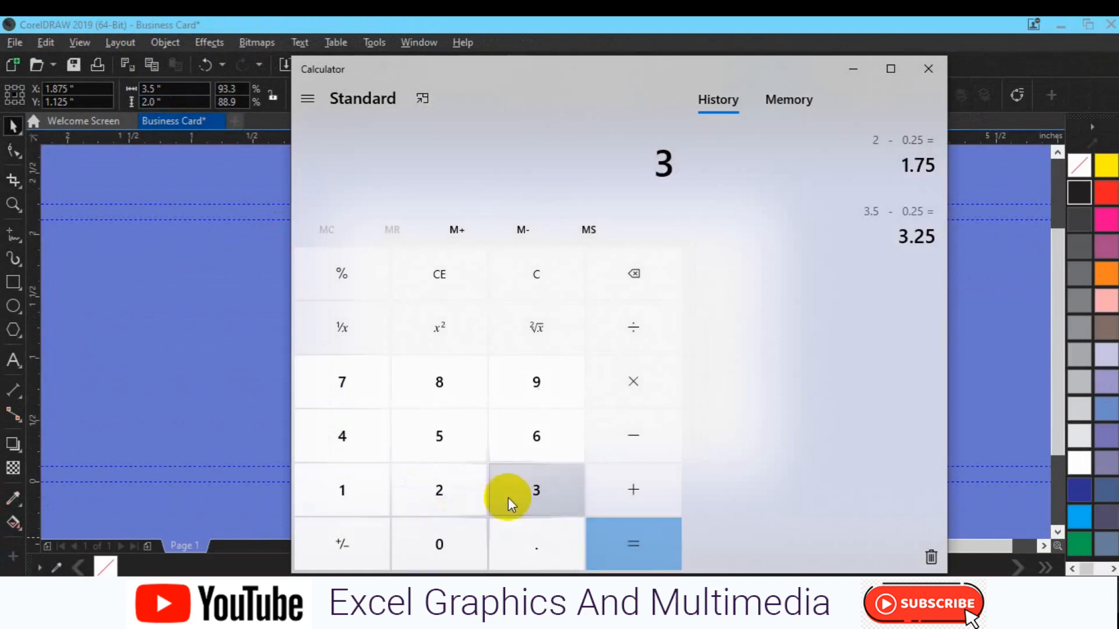
click(523, 533)
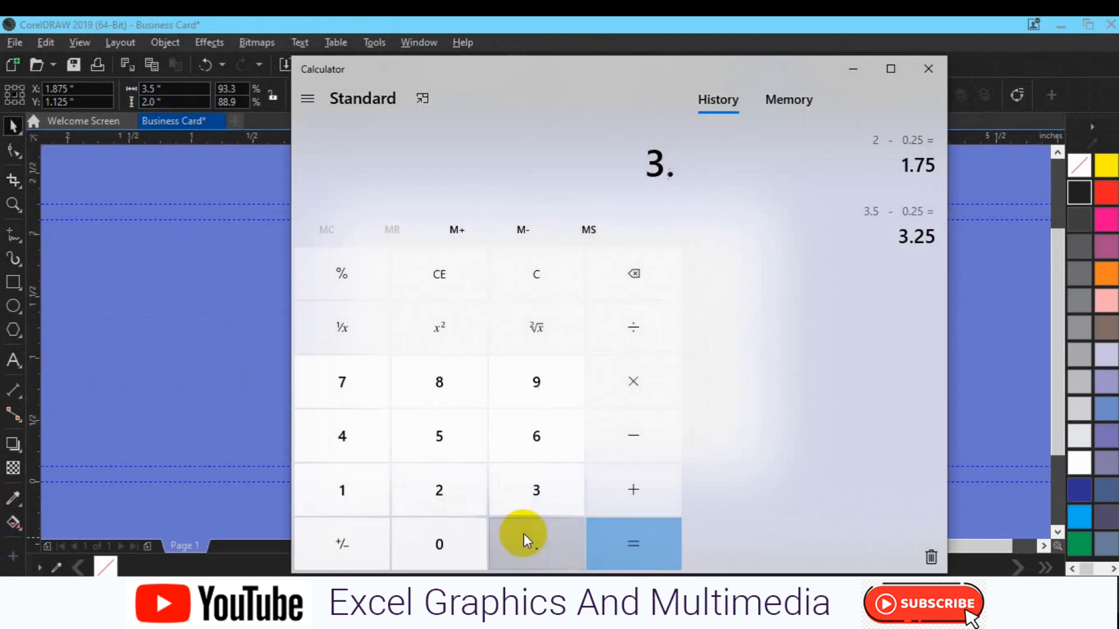
click(430, 460)
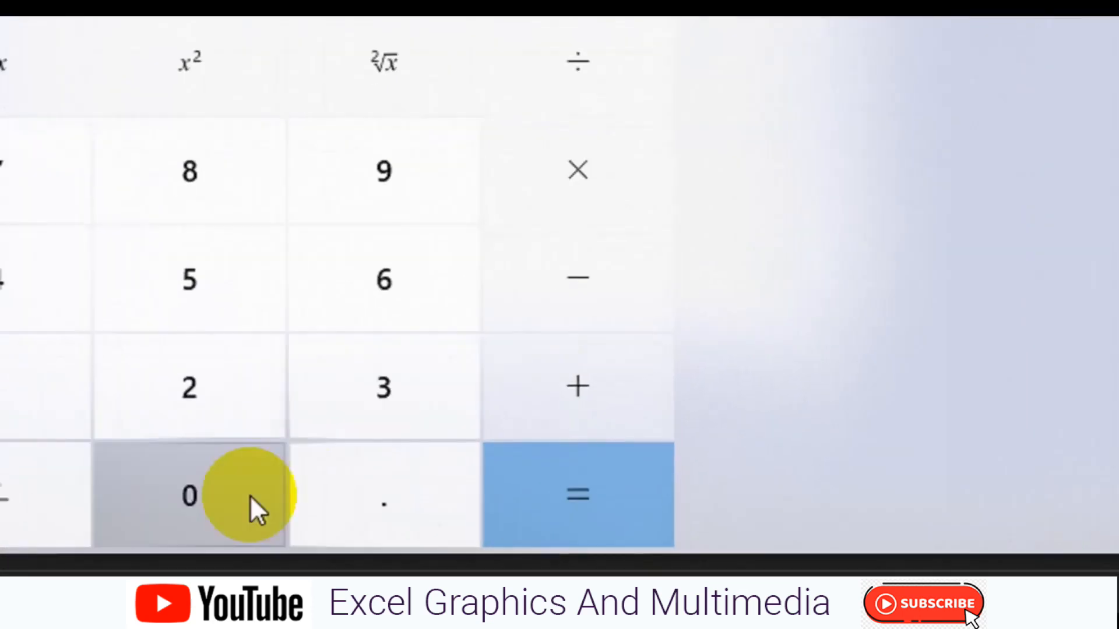
click(220, 506)
click(383, 481)
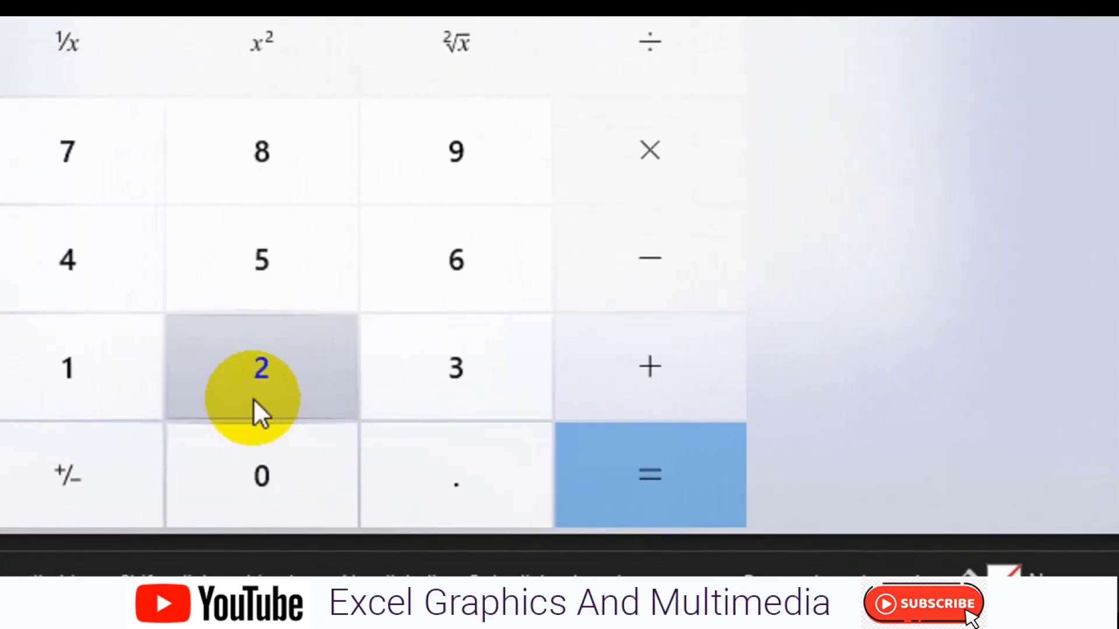
click(223, 286)
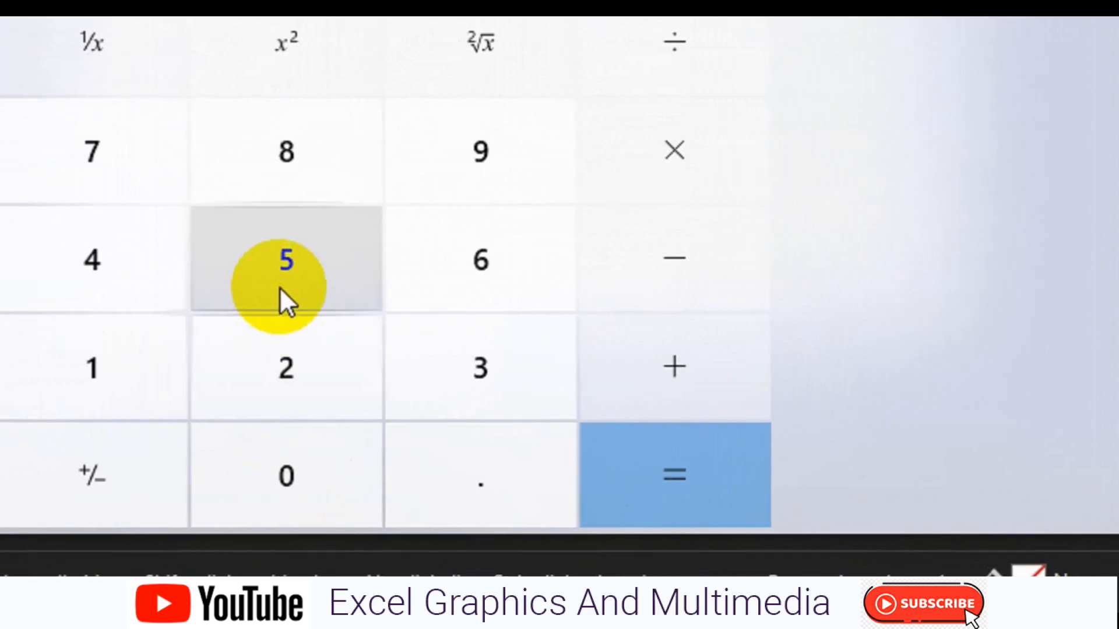
click(650, 512)
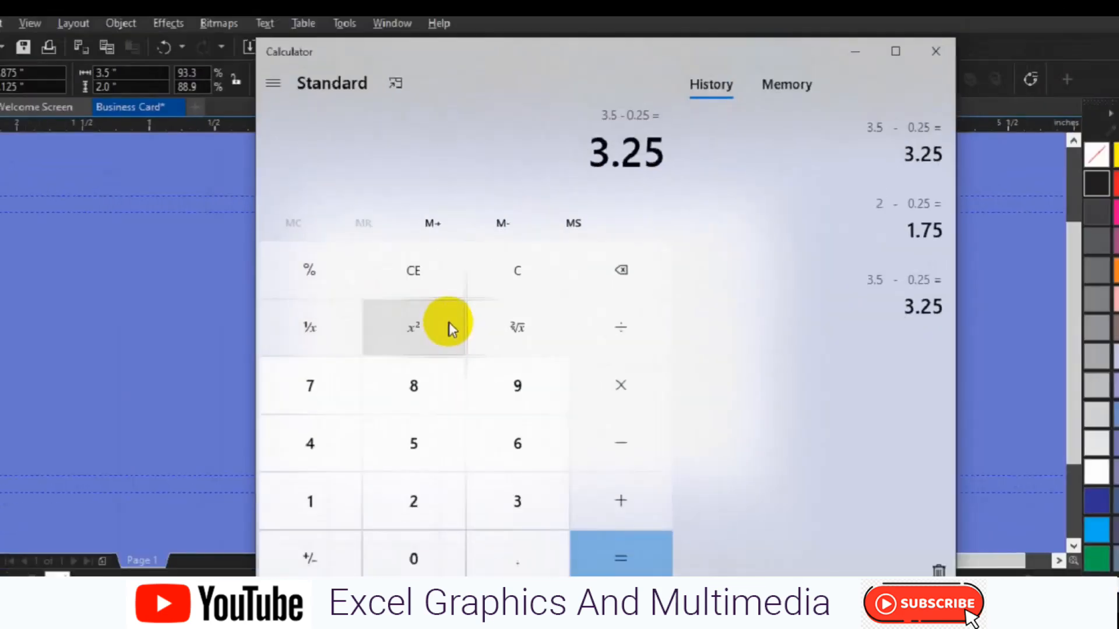
- Enter 3.25 as the card rectangle's width in CorelDRAW
click(166, 96)
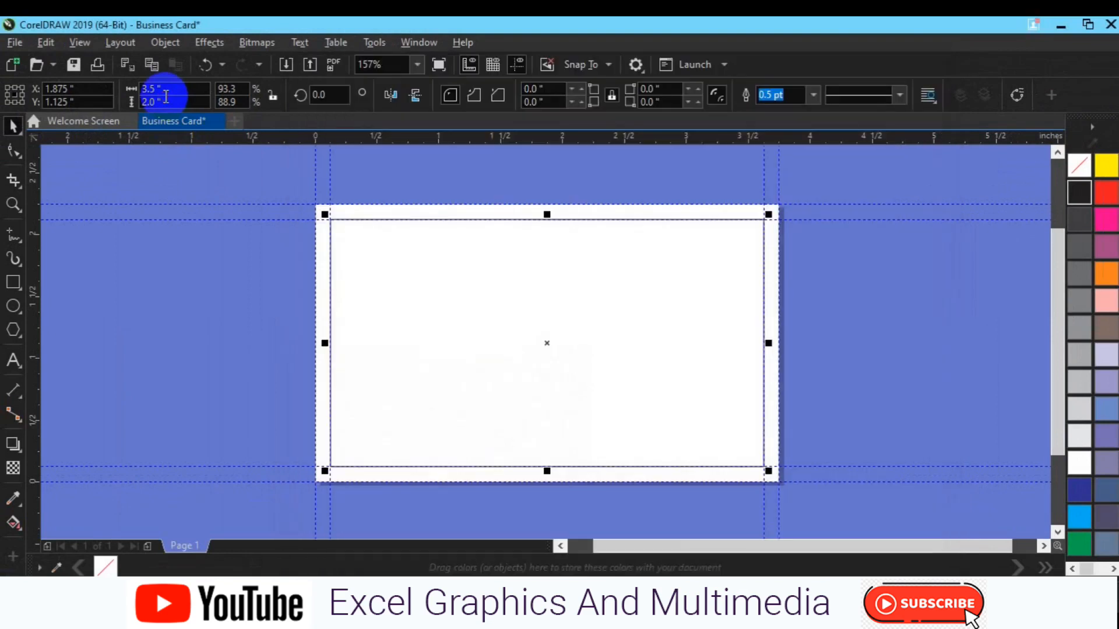
click(150, 89)
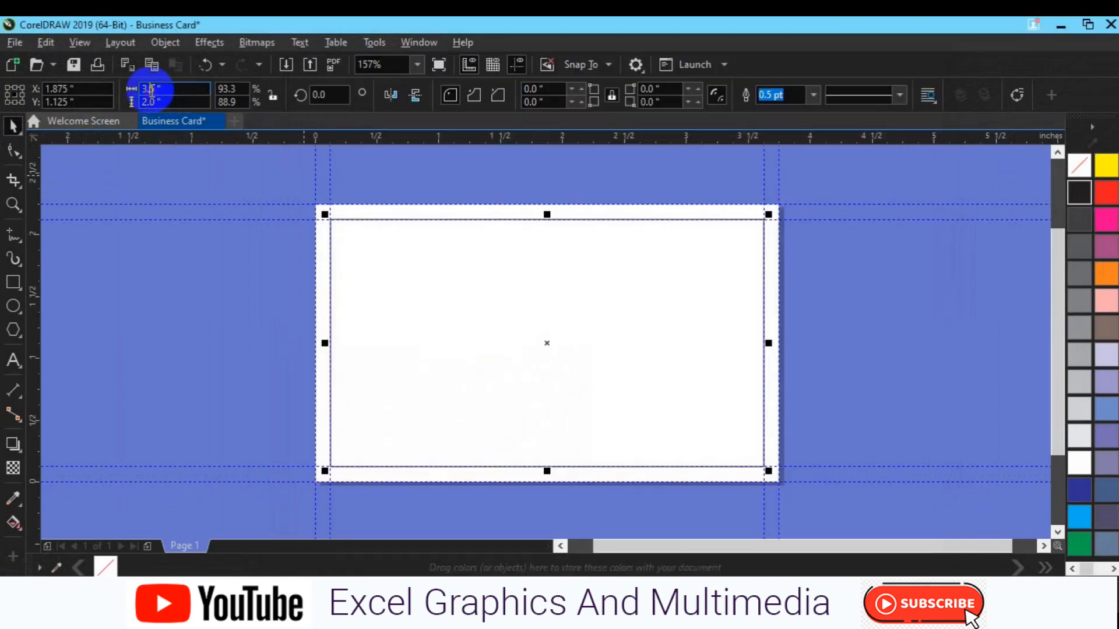
double_click(150, 89)
text(3.25)
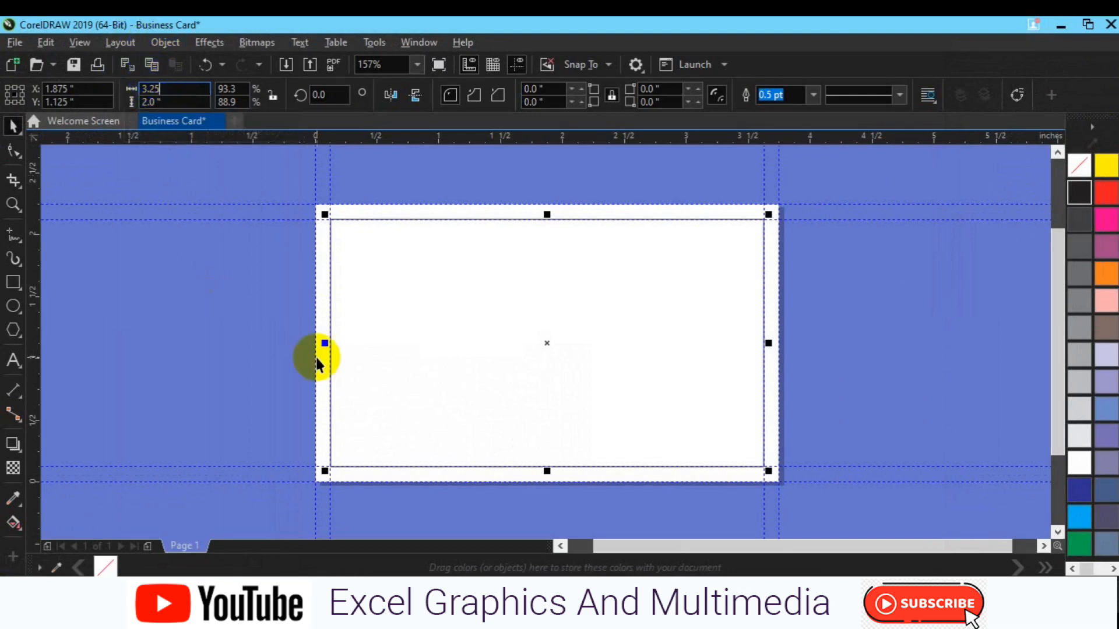
- Clear Calculator and compute 2 − 0.25 = 1.75
click(833, 619)
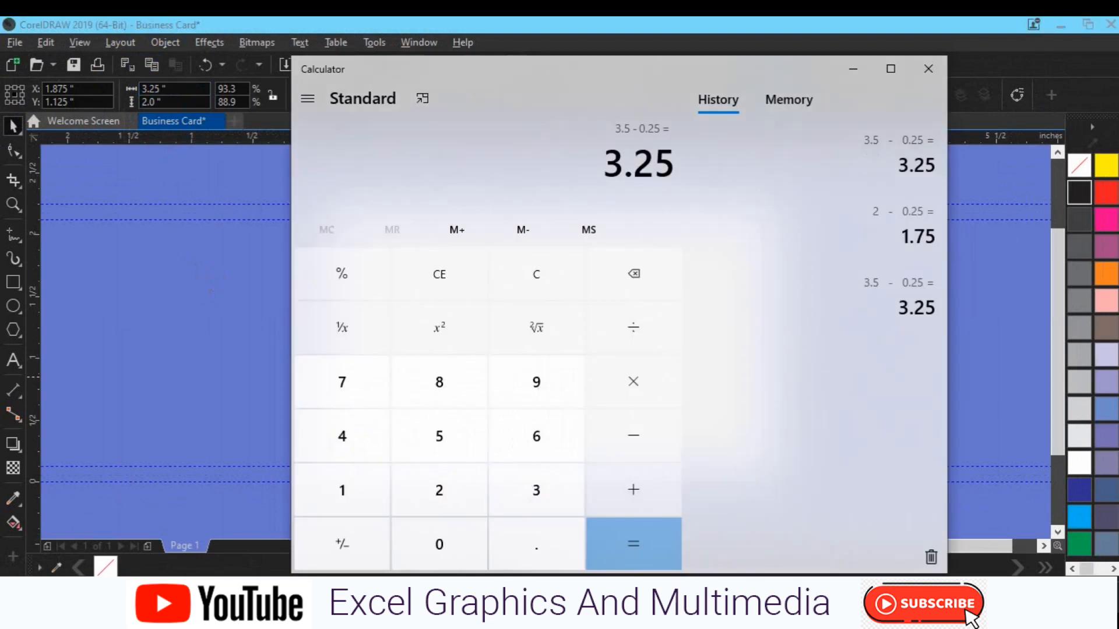
click(440, 279)
click(411, 488)
click(621, 456)
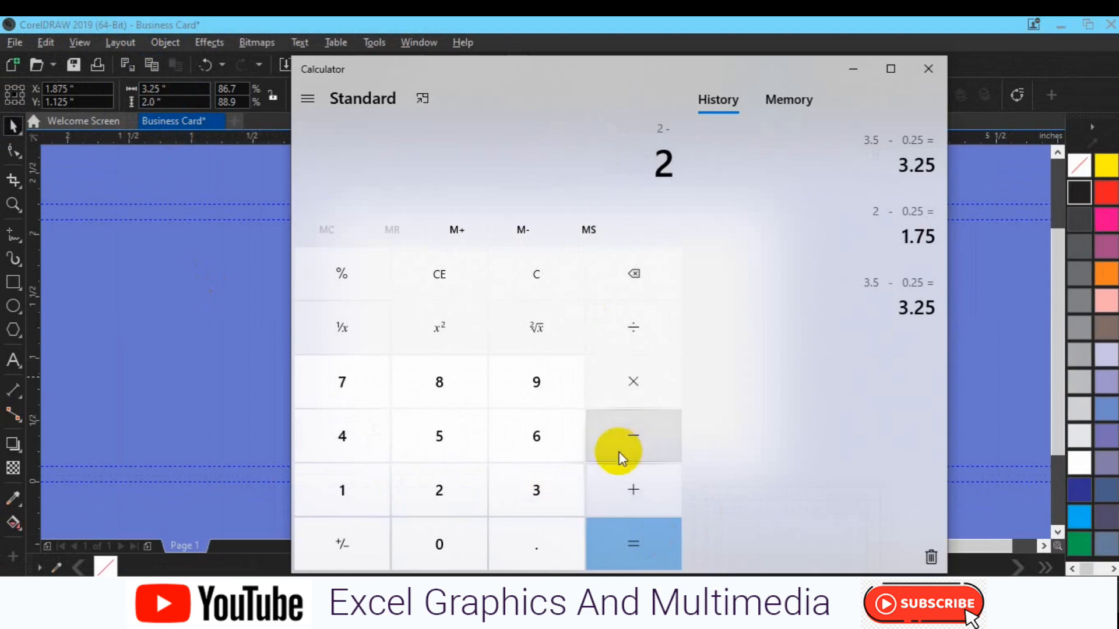
click(447, 546)
click(512, 548)
click(445, 512)
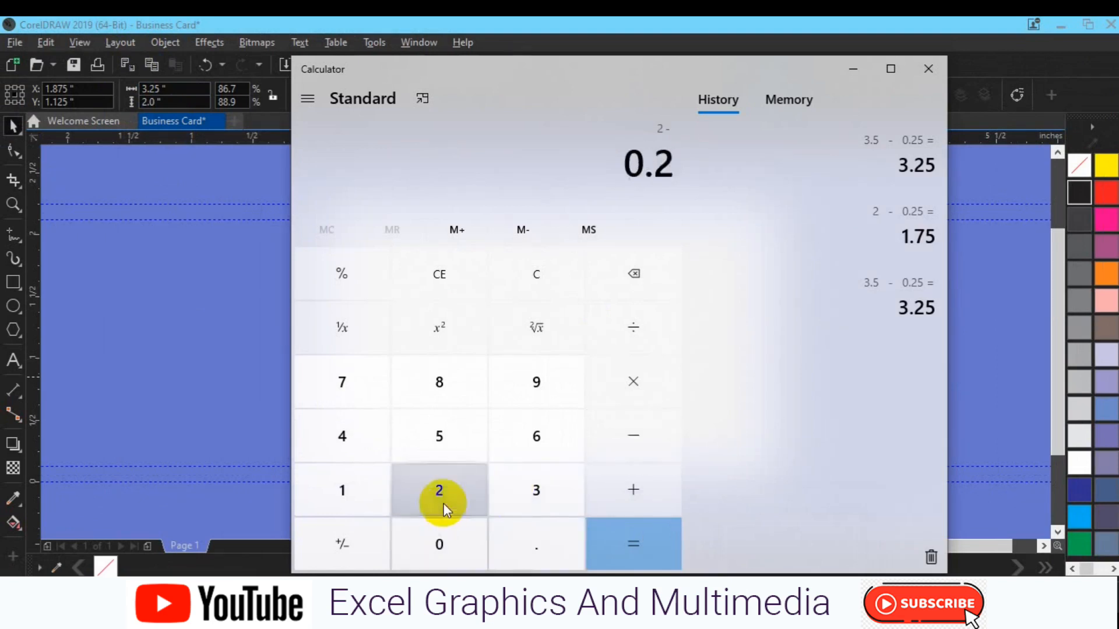
click(439, 452)
click(637, 557)
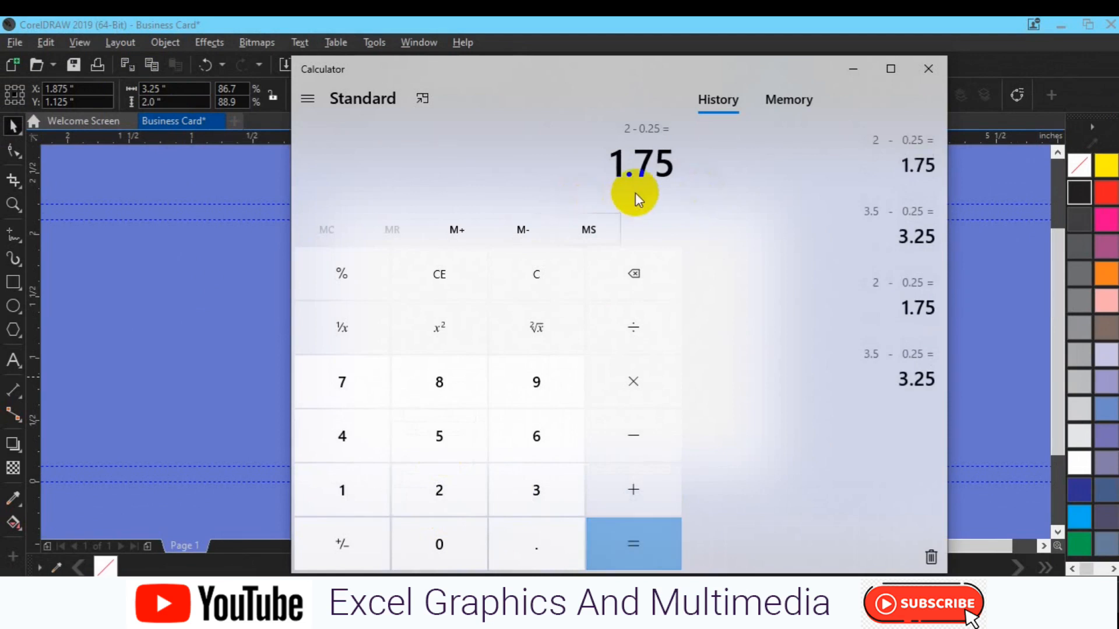
- Set the rectangle's height to 1.75 inches in CorelDRAW
click(147, 102)
click(153, 103)
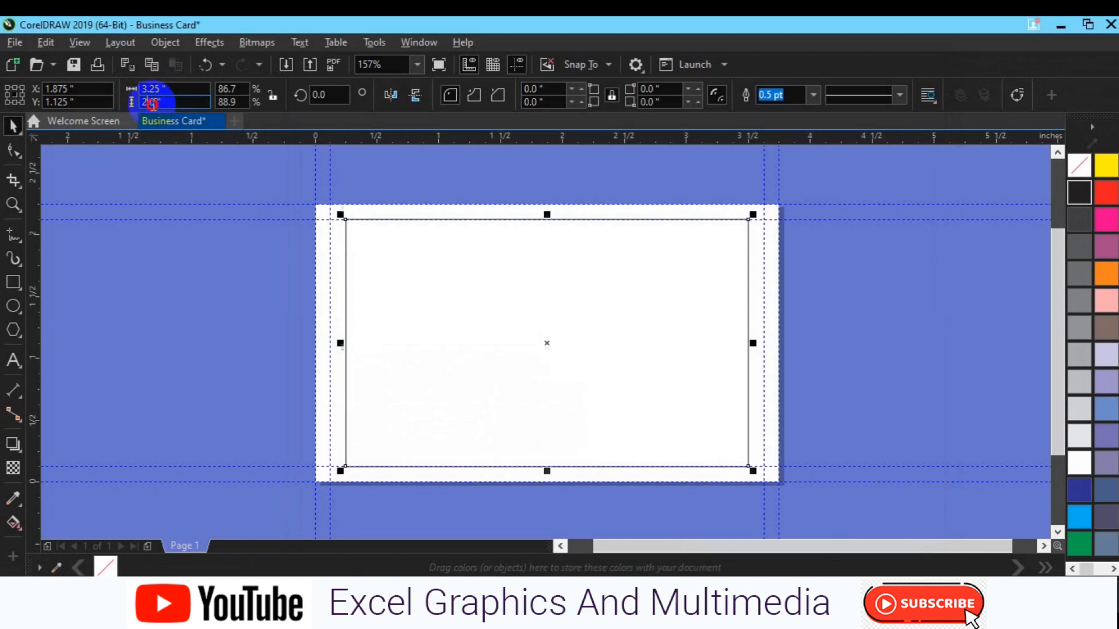
double_click(153, 103)
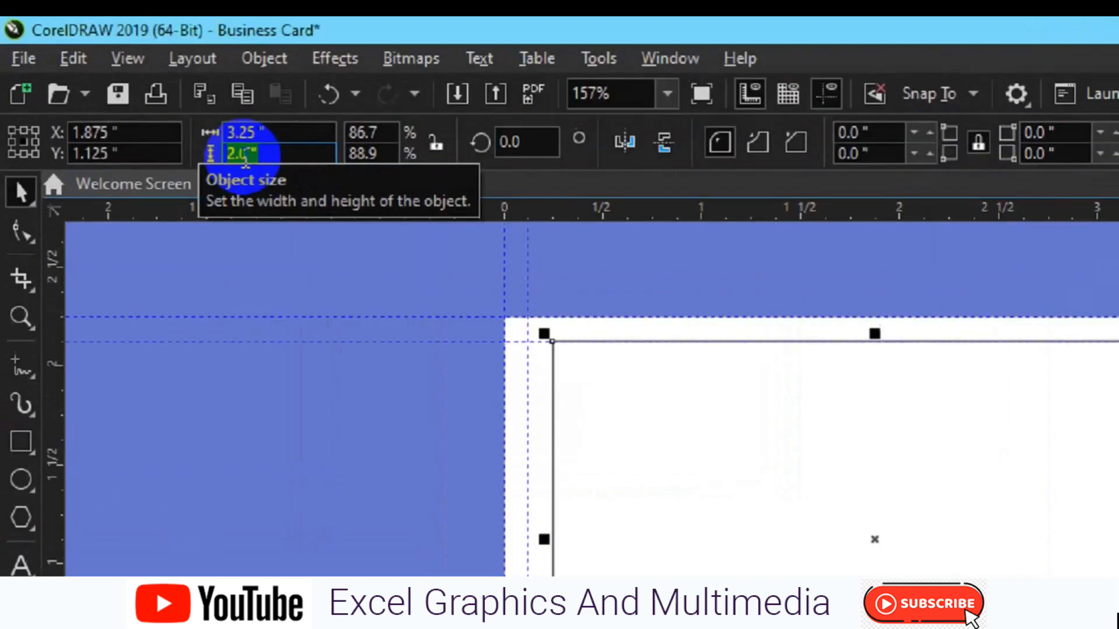
text(1.75)
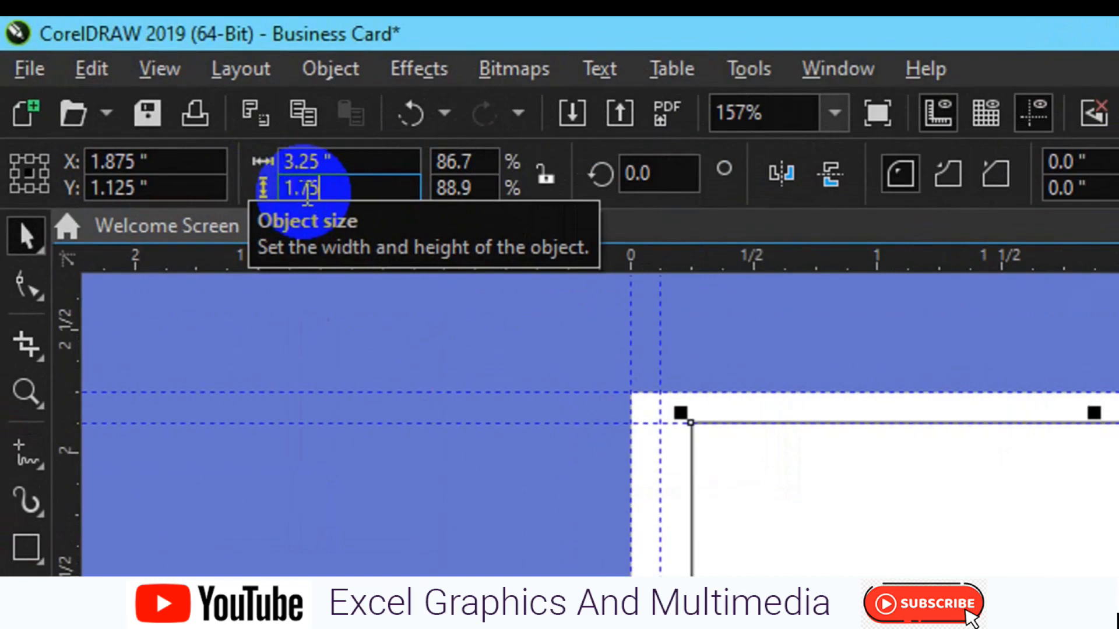
key(Return)
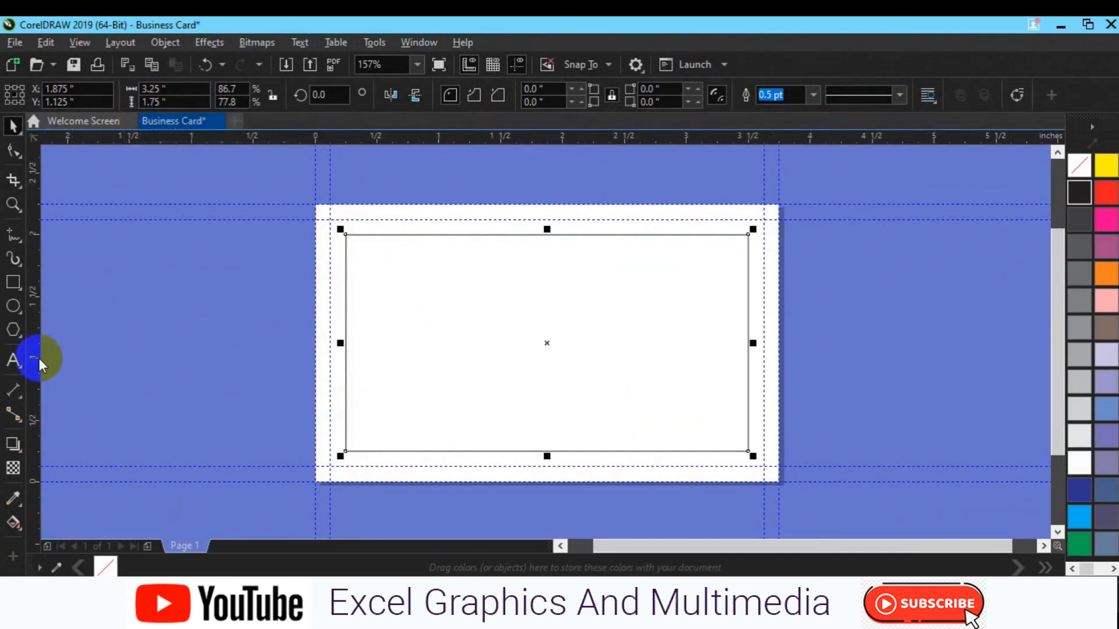
- Snap guidelines to the left, top, bottom and right edges of the 3.25 x 1.75 inch rectangle
drag(233, 371, 346, 366)
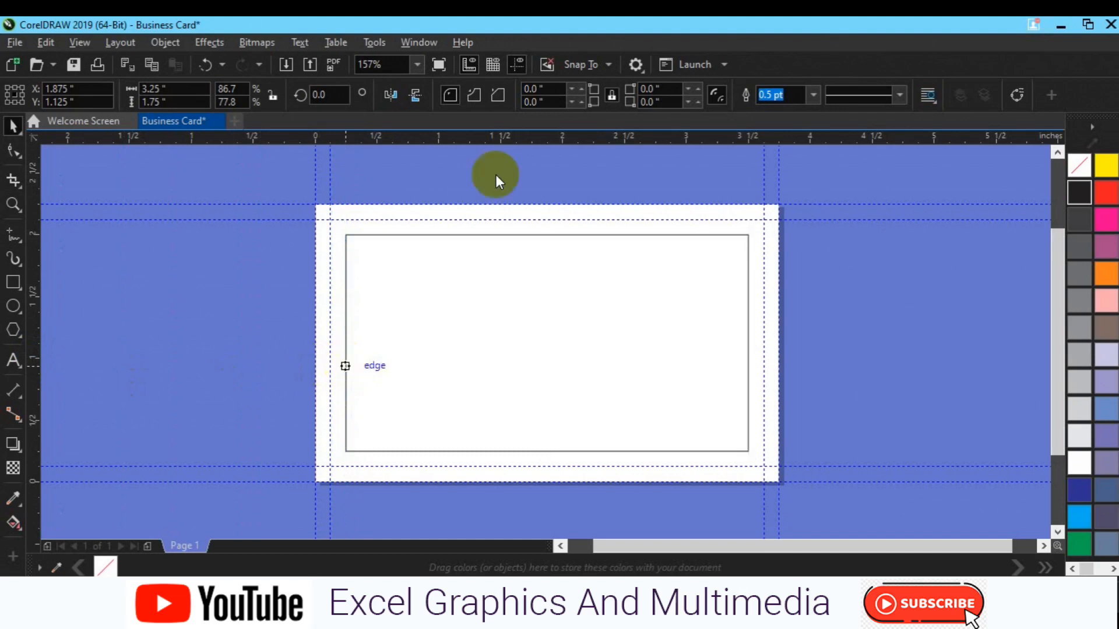
drag(514, 140, 533, 236)
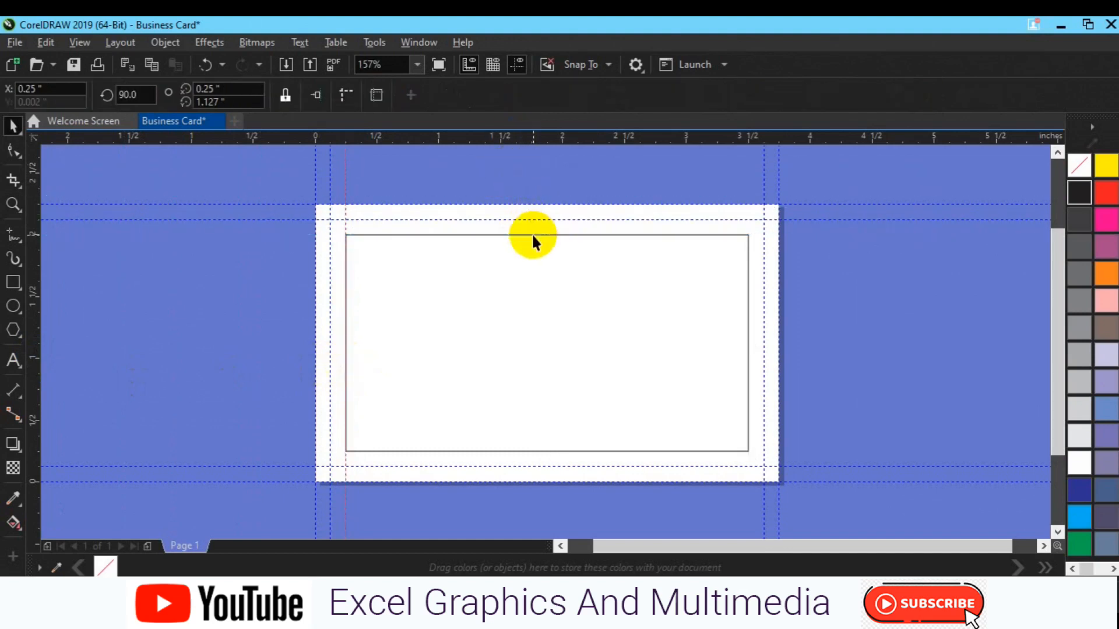
drag(505, 139, 543, 452)
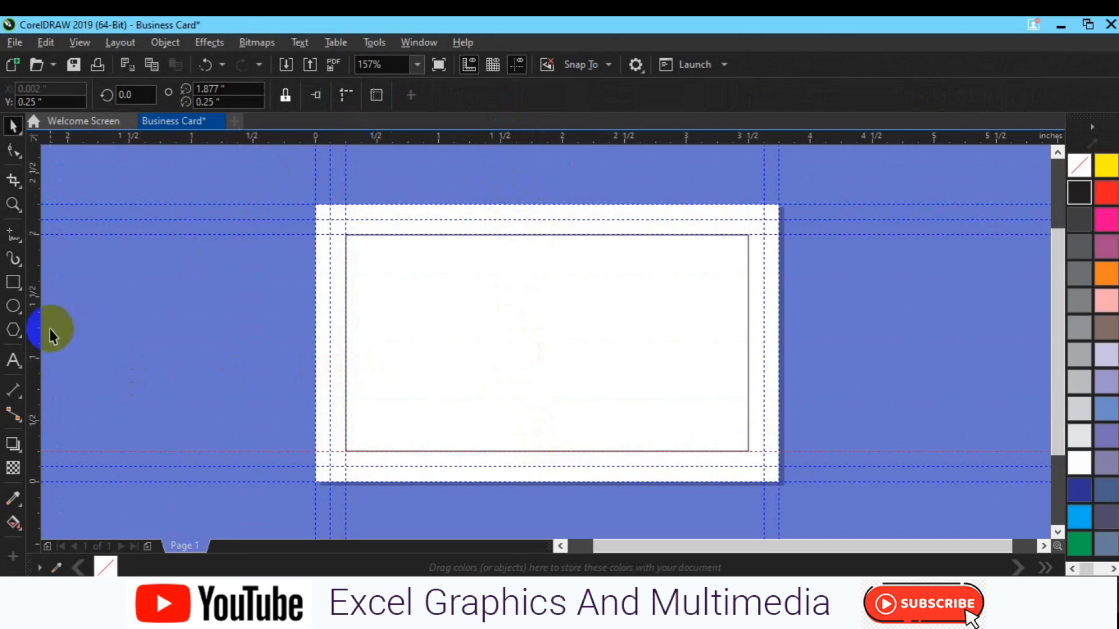
drag(40, 334, 747, 335)
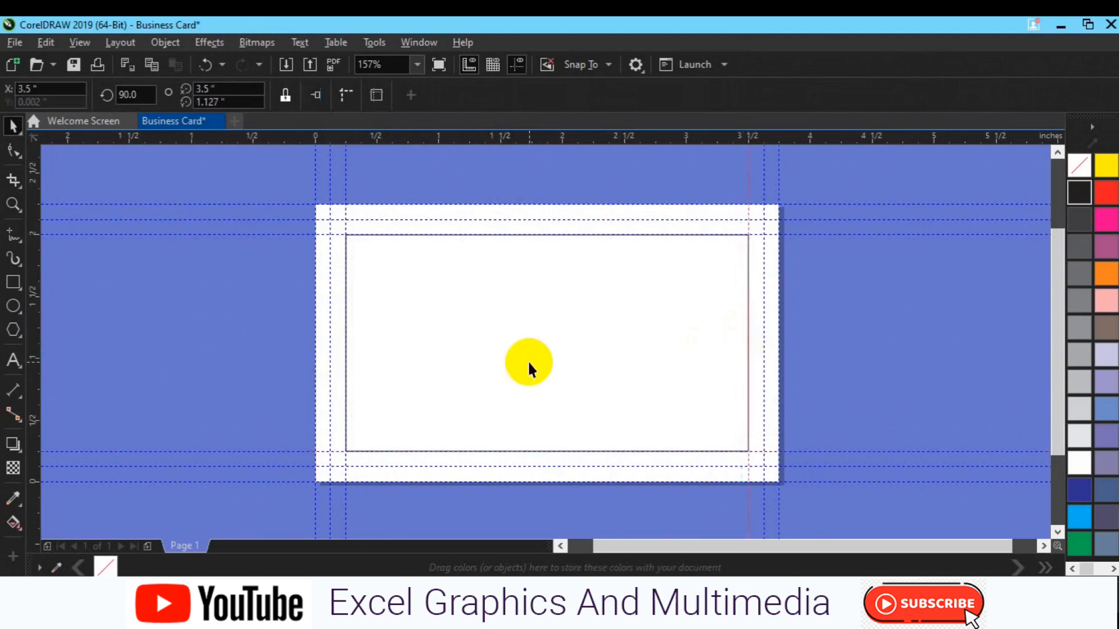
- Add a page-sized rectangle and resize it to 3.5 x 2 inches
double_click(14, 285)
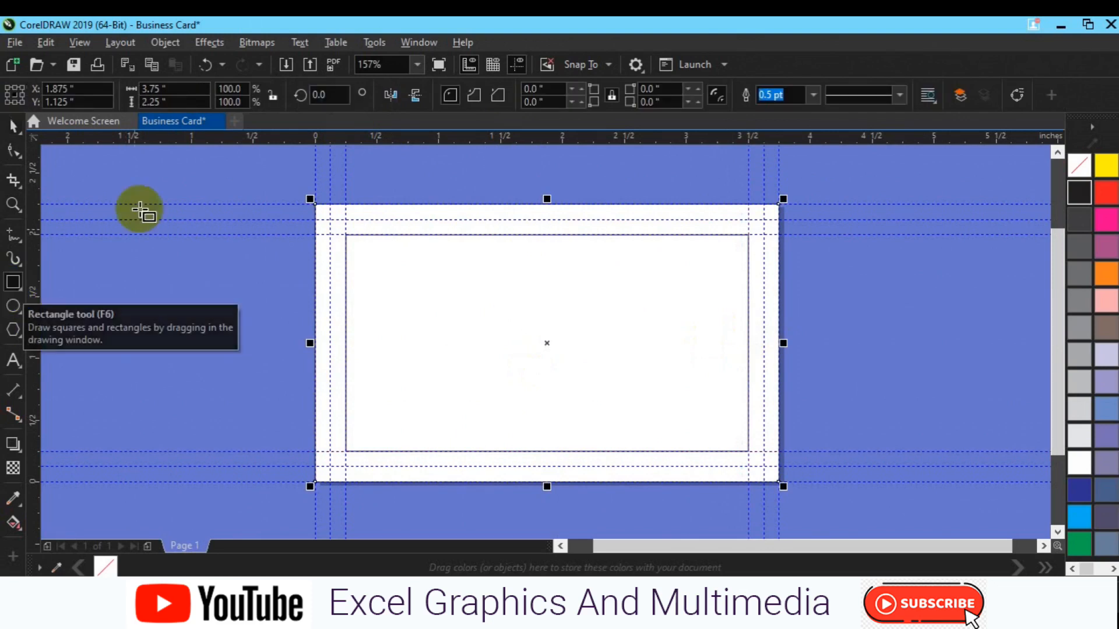
click(153, 88)
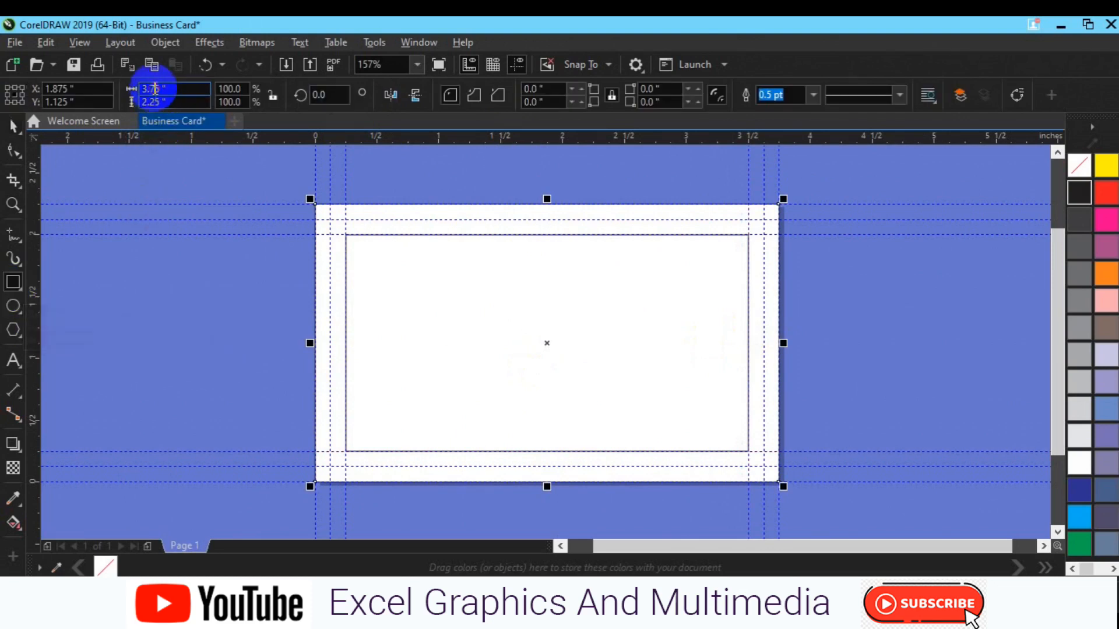
key(BackSpace)
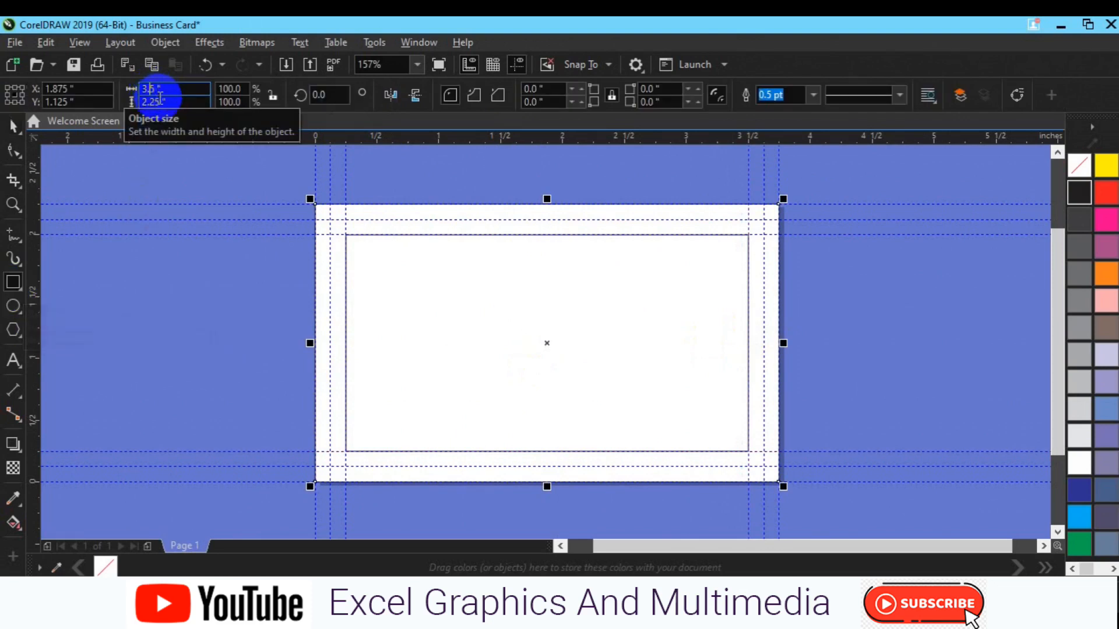
click(160, 100)
key(BackSpace)
key(BackSpace)
key(Return)
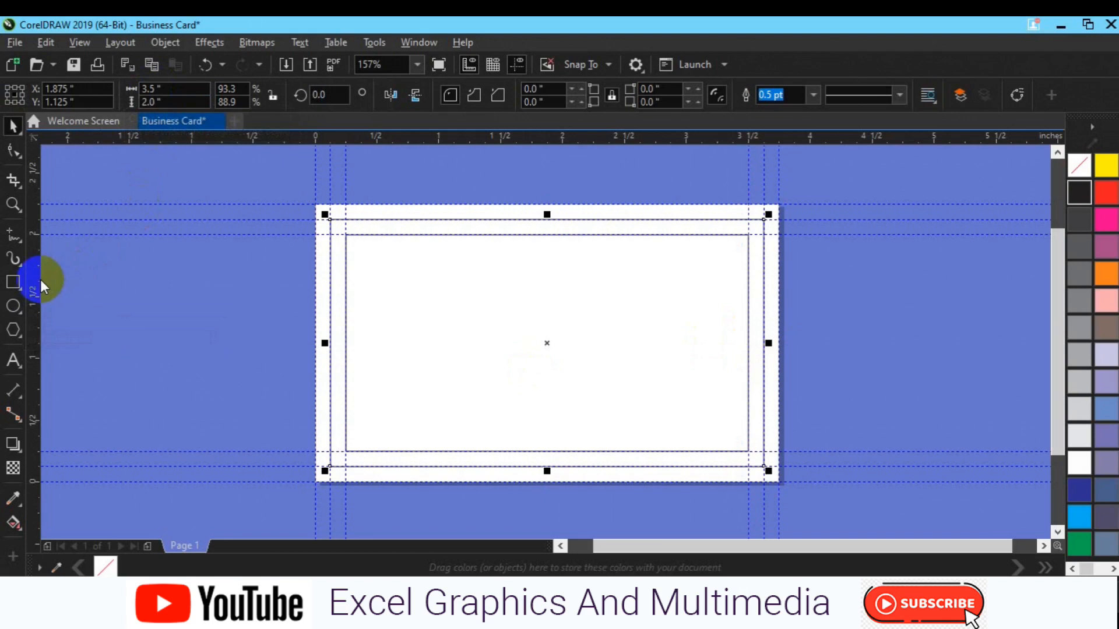
- Add a vertical guideline at the card edge and create another page-sized rectangle
drag(27, 279, 329, 325)
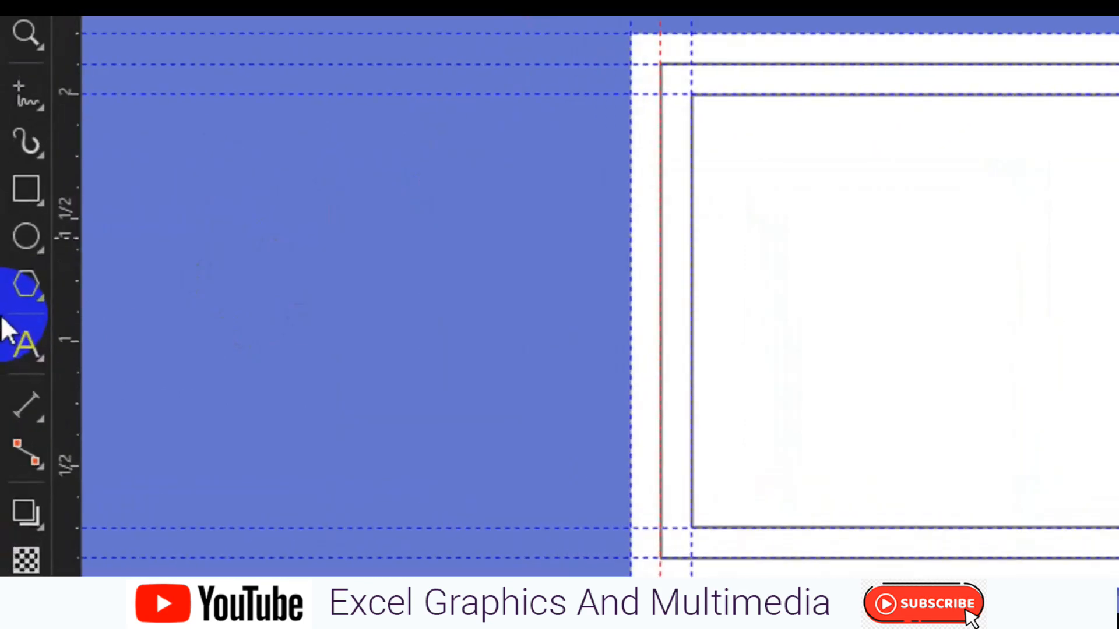
click(12, 286)
double_click(23, 200)
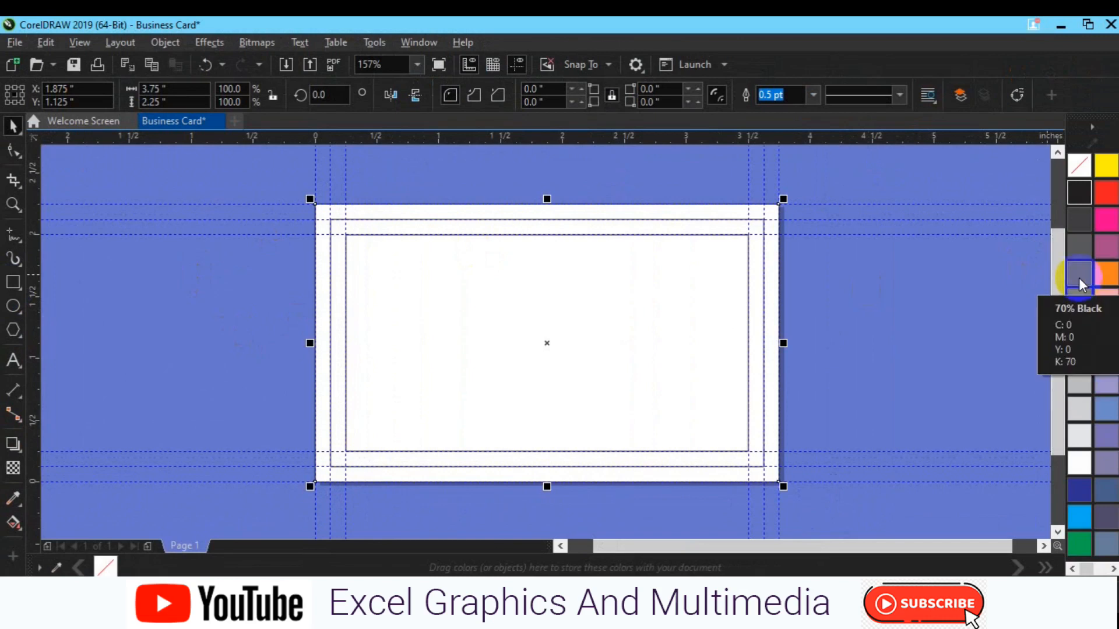
- Fill the page-sized rectangle black, the 3.5 × 2 inch rectangle dark grey and the innermost rectangle lighter grey
click(1079, 198)
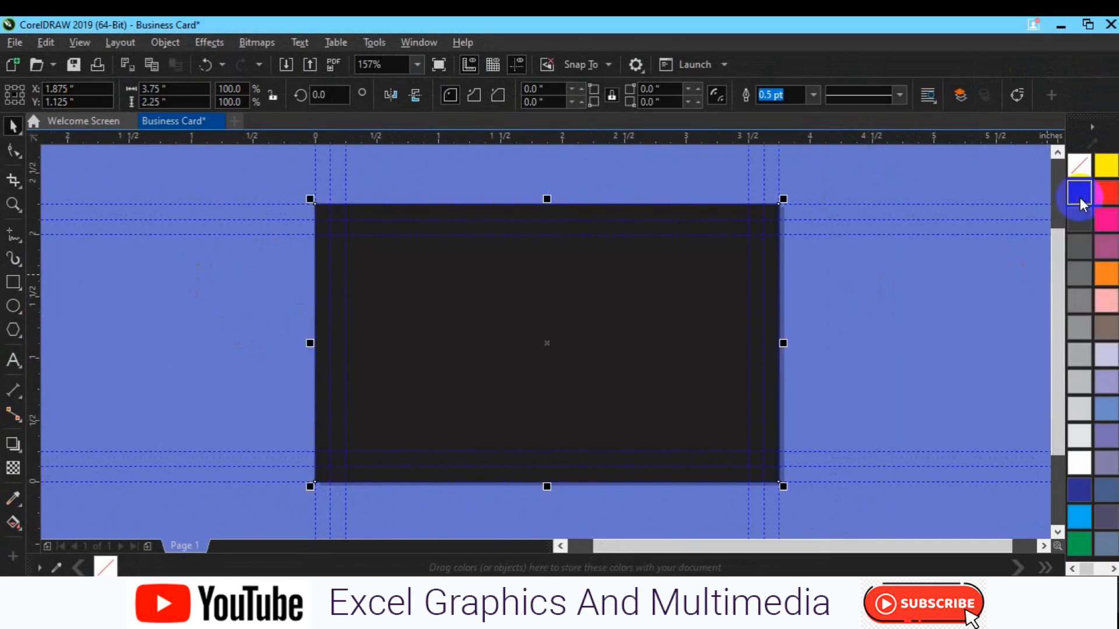
click(341, 320)
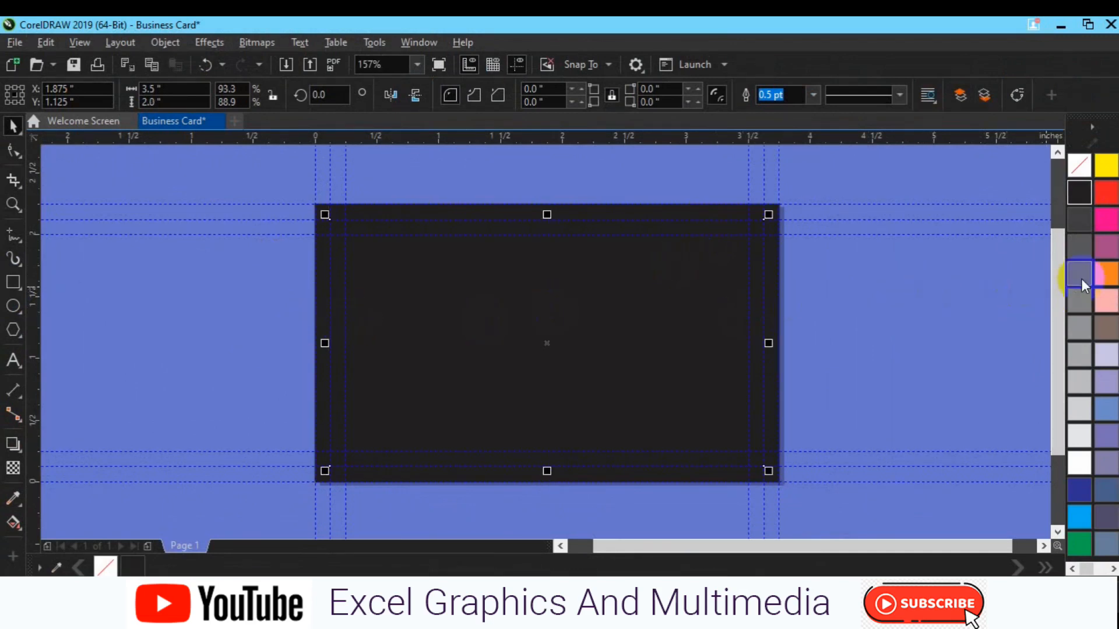
click(1072, 229)
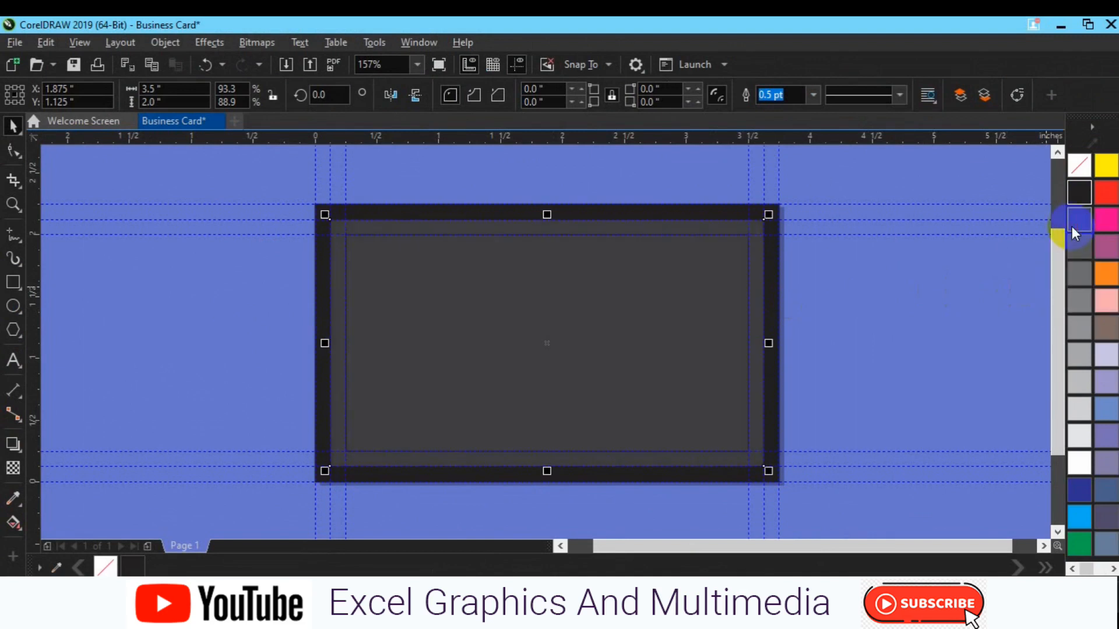
click(497, 358)
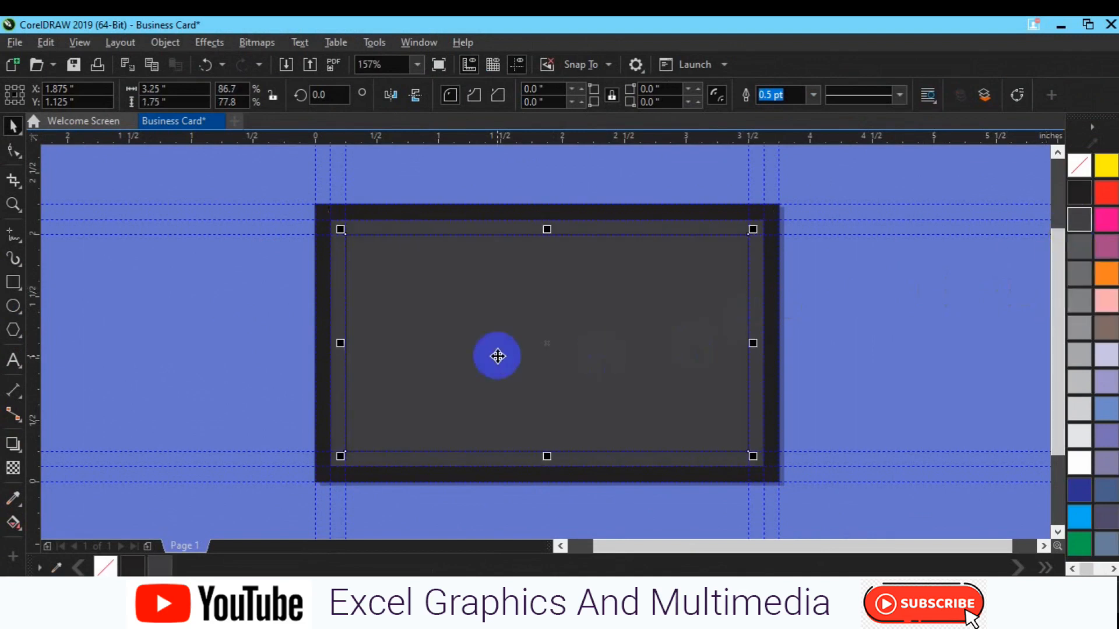
click(1076, 252)
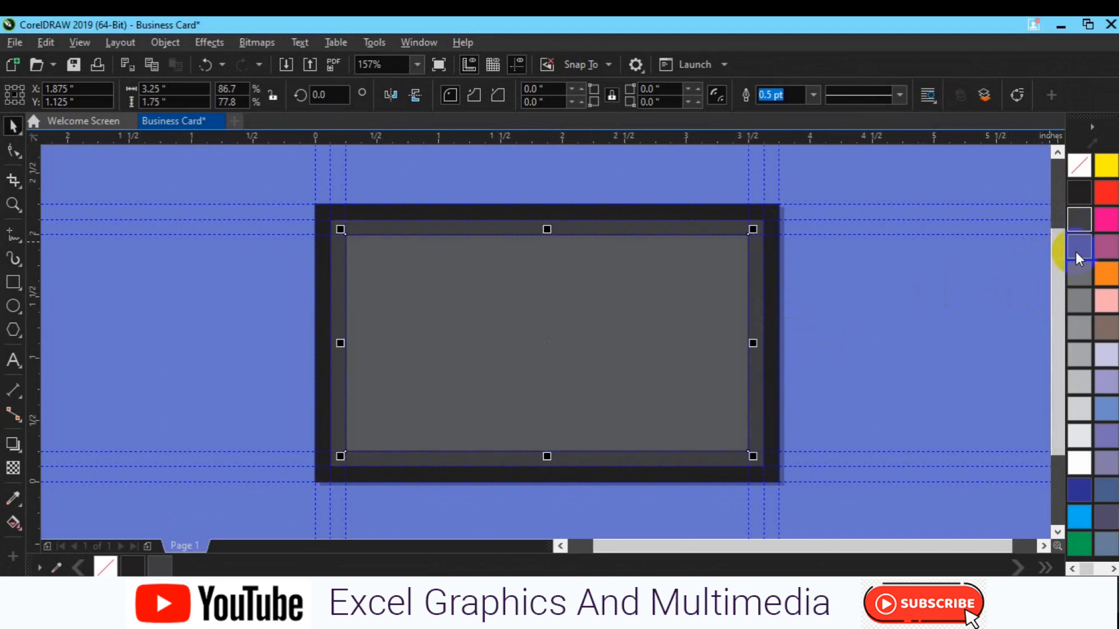
click(879, 277)
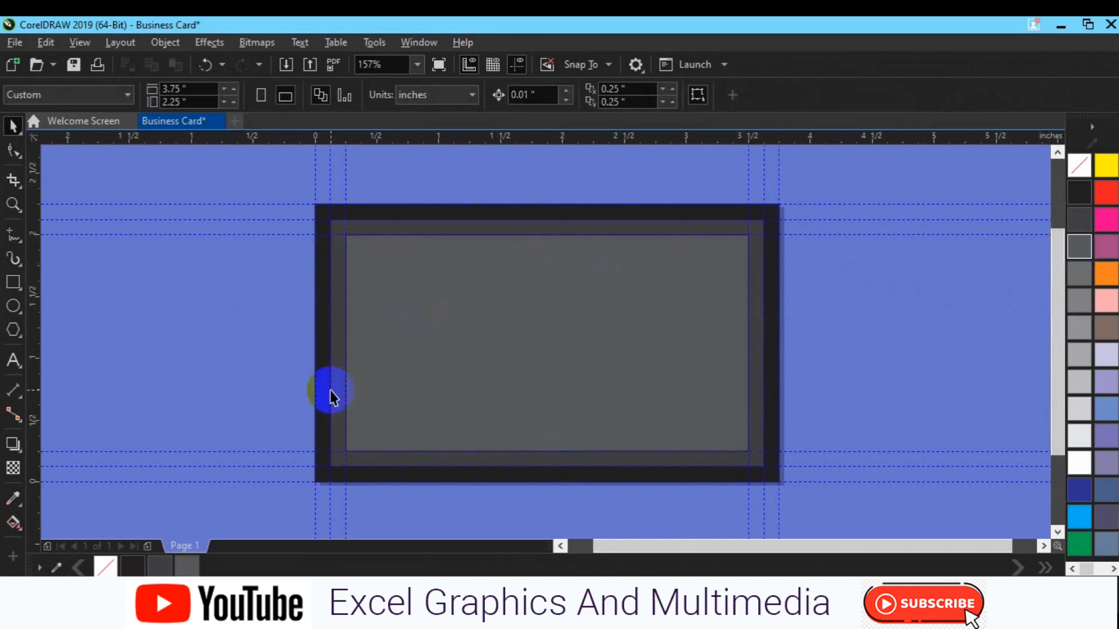
click(425, 383)
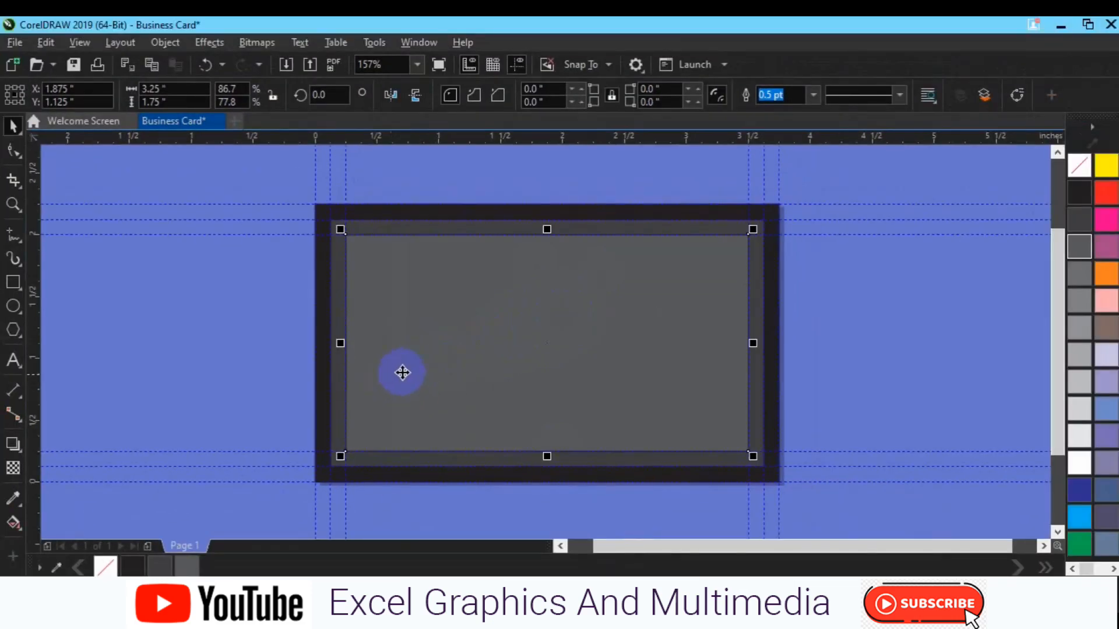
click(8, 371)
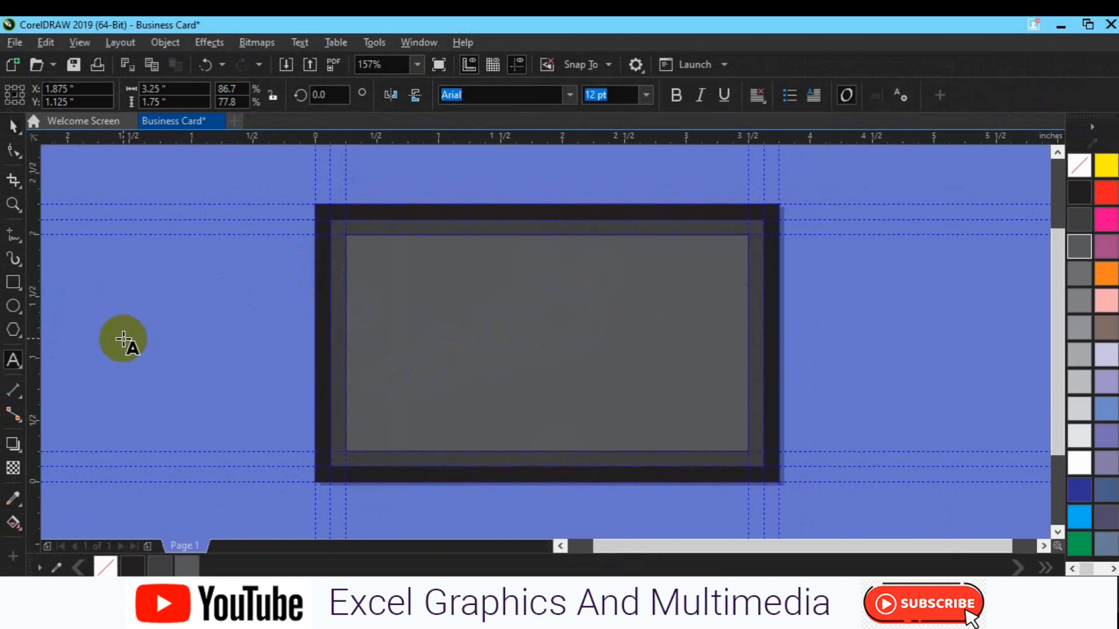
- Type the person's name beside the card as bold 14 pt text
click(124, 341)
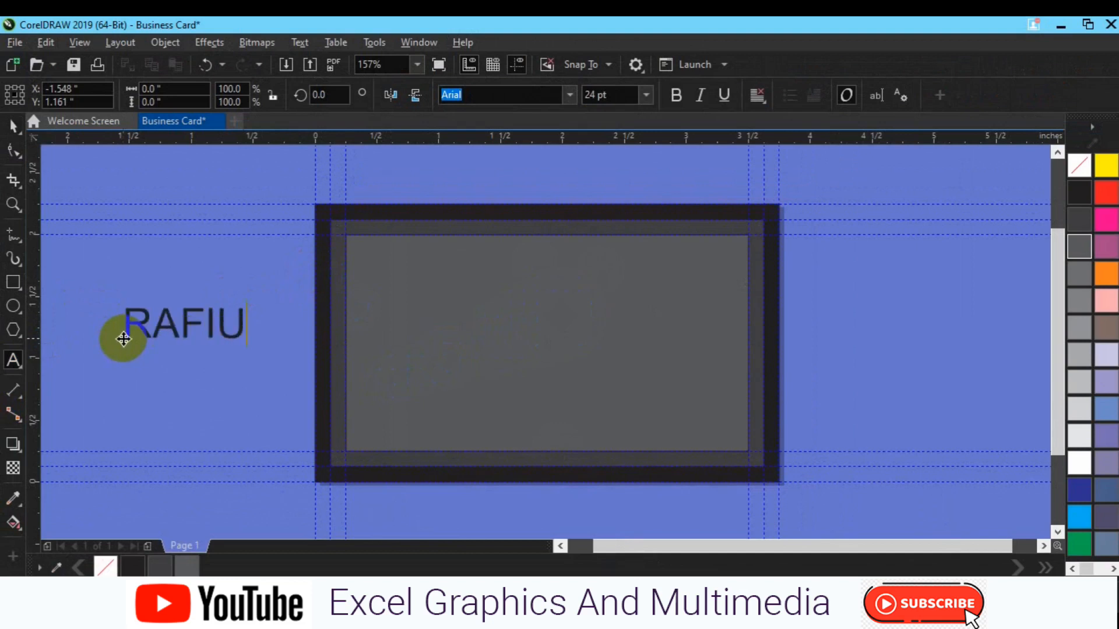
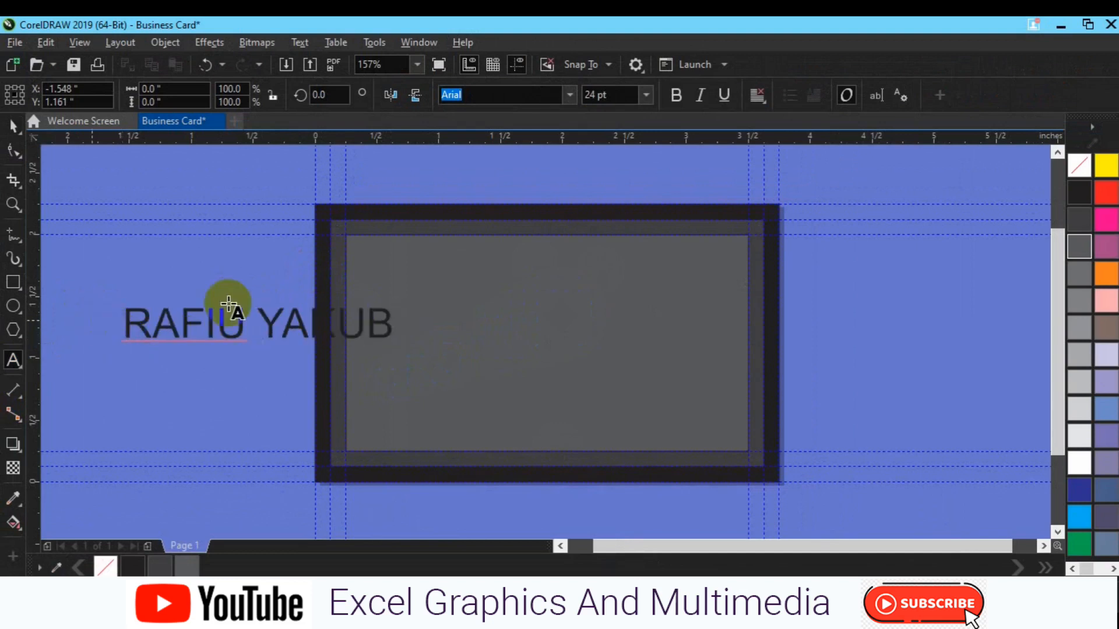
key(ctrl+a)
click(676, 95)
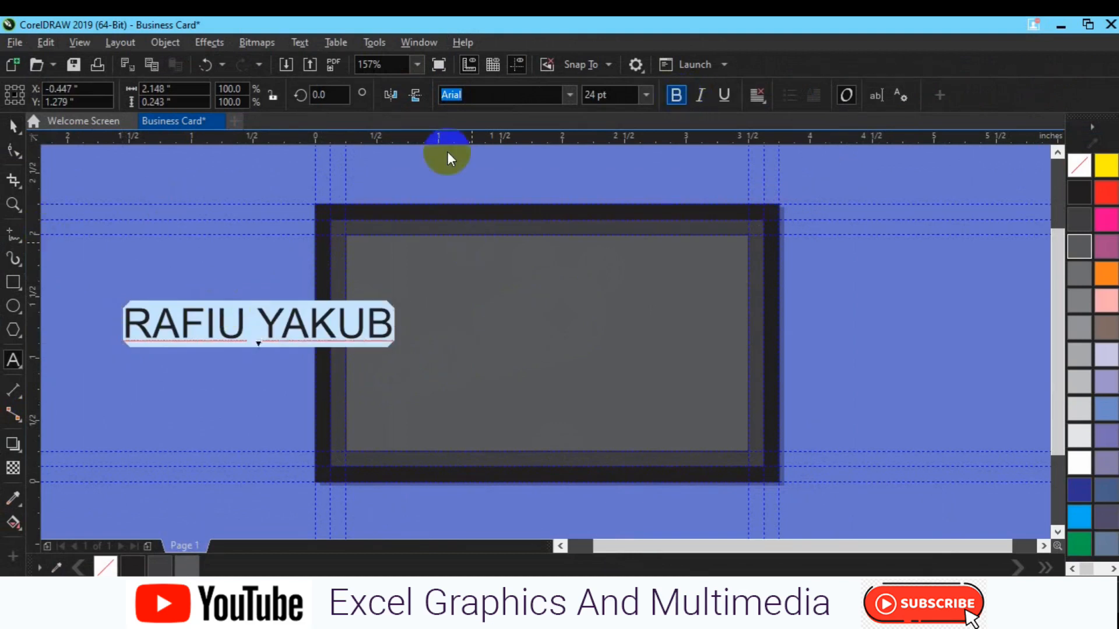
click(646, 94)
click(645, 94)
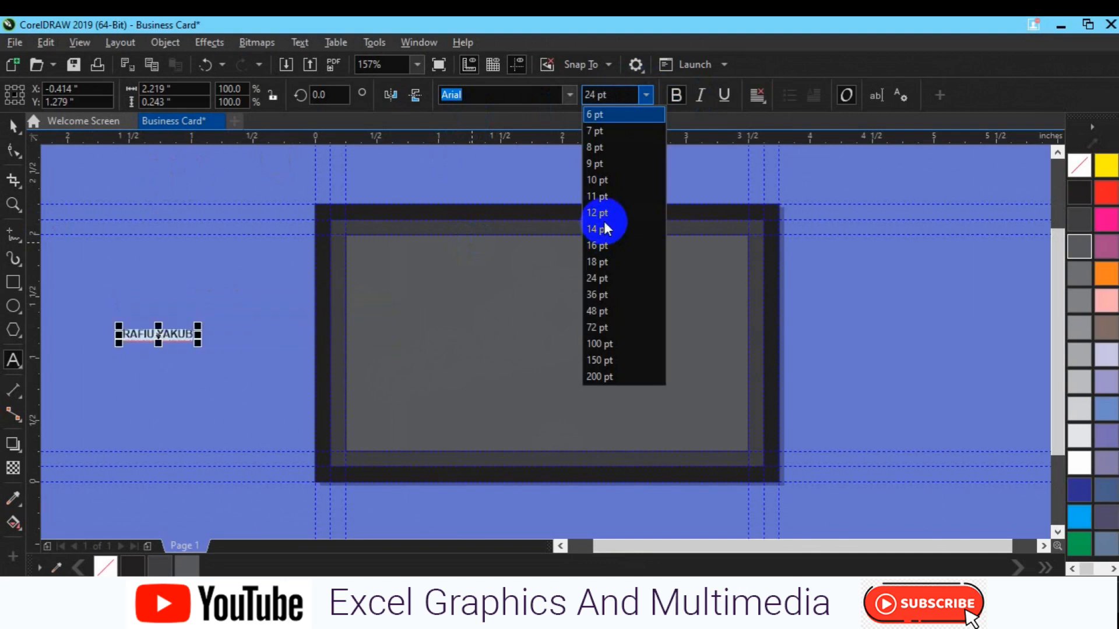
key(Escape)
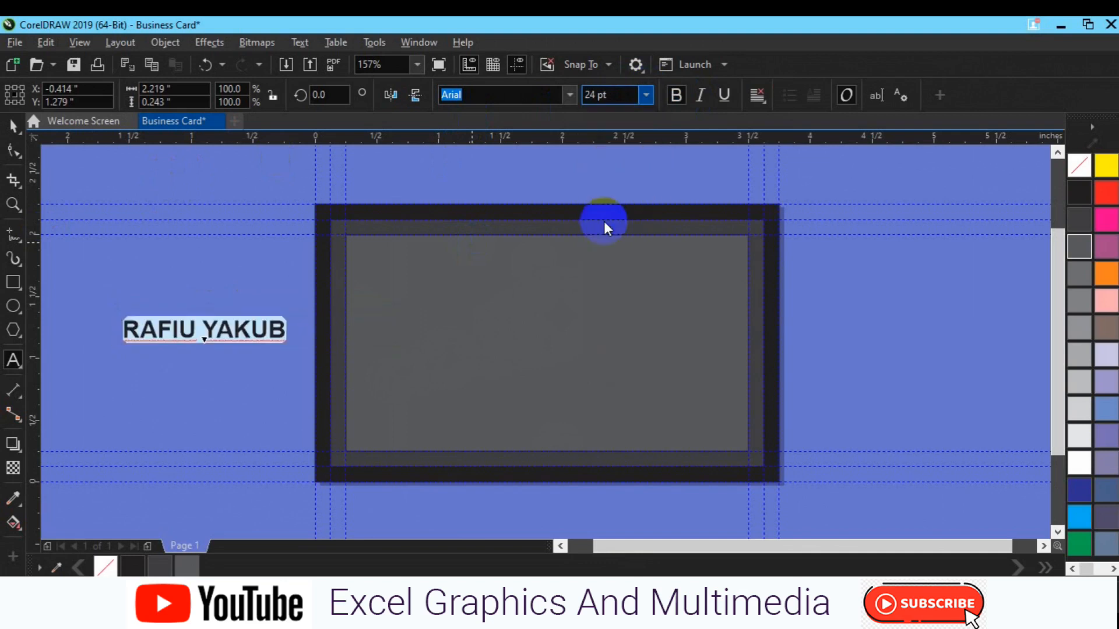
- Colour the name pink and move it onto the top-left of the card
click(16, 139)
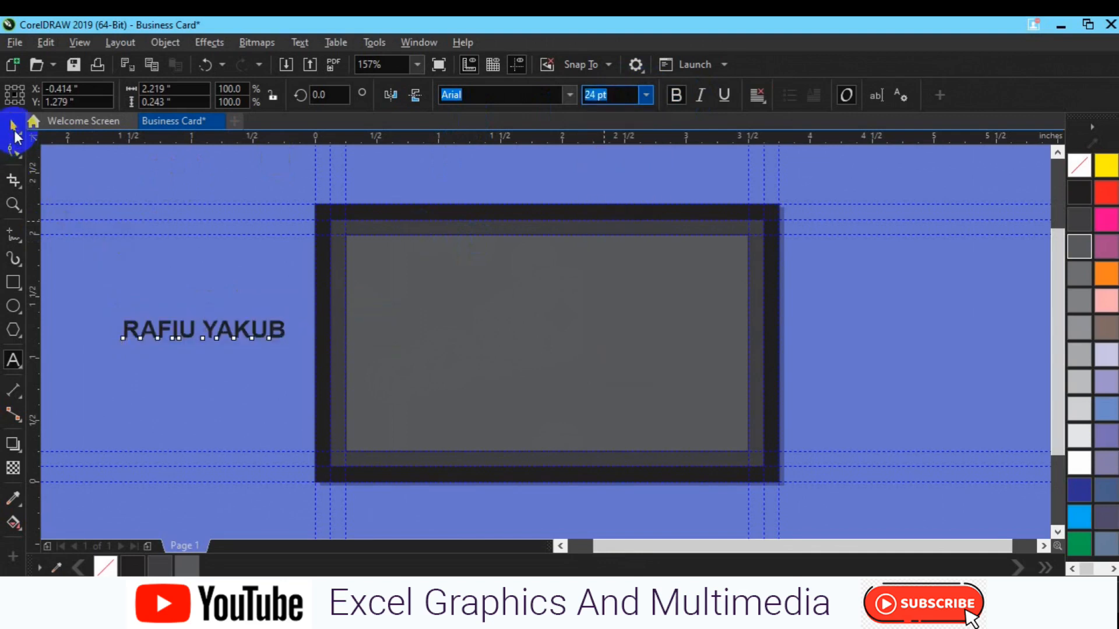
click(1106, 221)
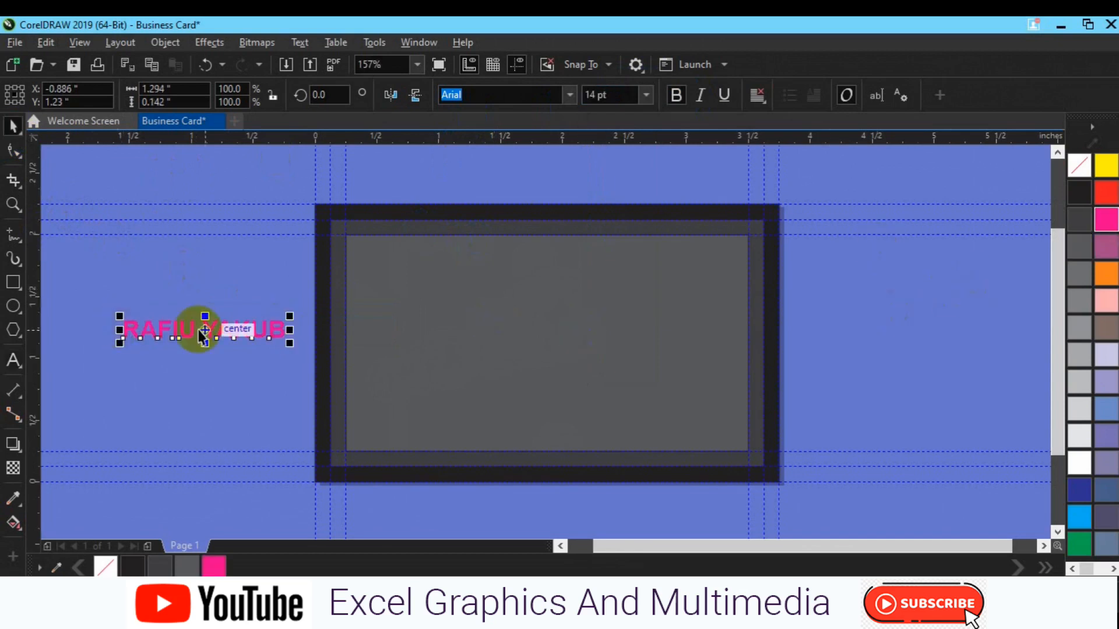
drag(206, 329, 396, 254)
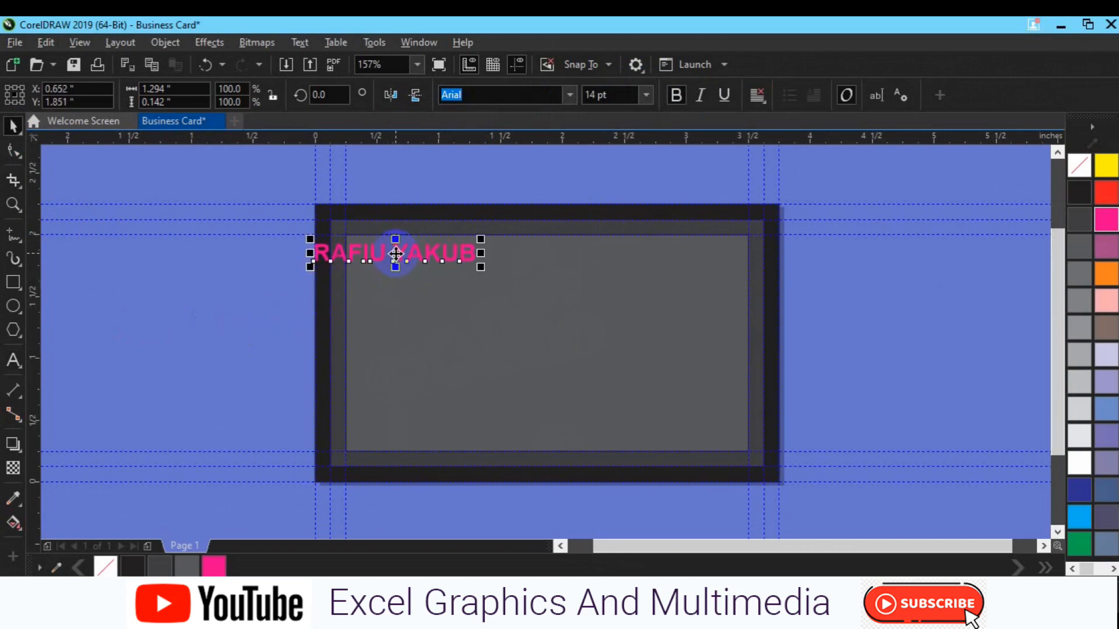
click(196, 301)
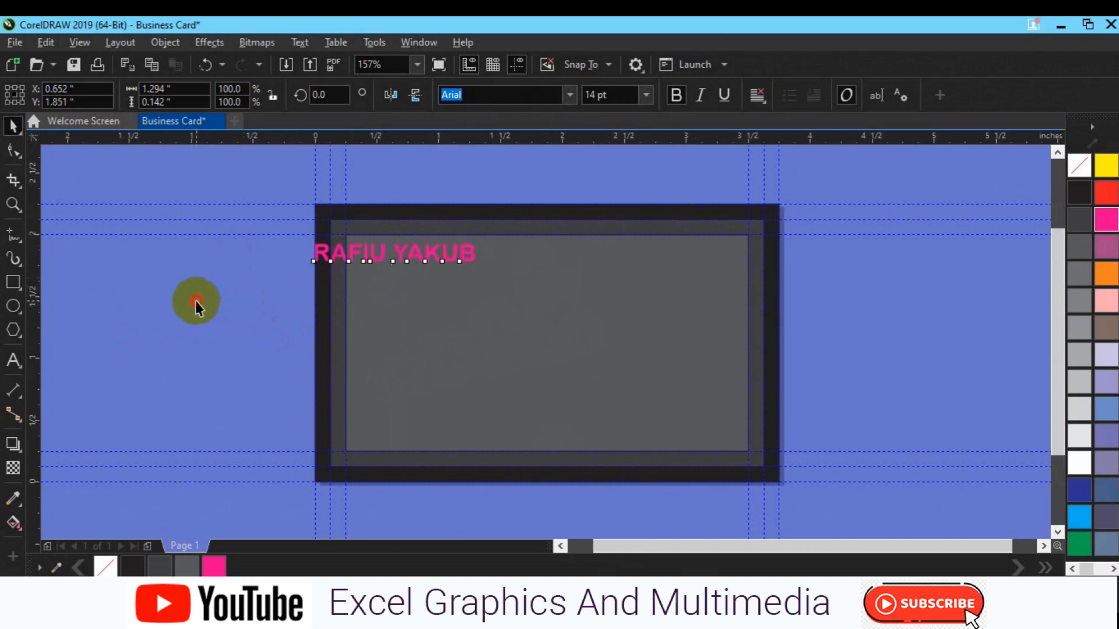
- Add a red letter X as a new text object left of the card
click(12, 362)
click(182, 350)
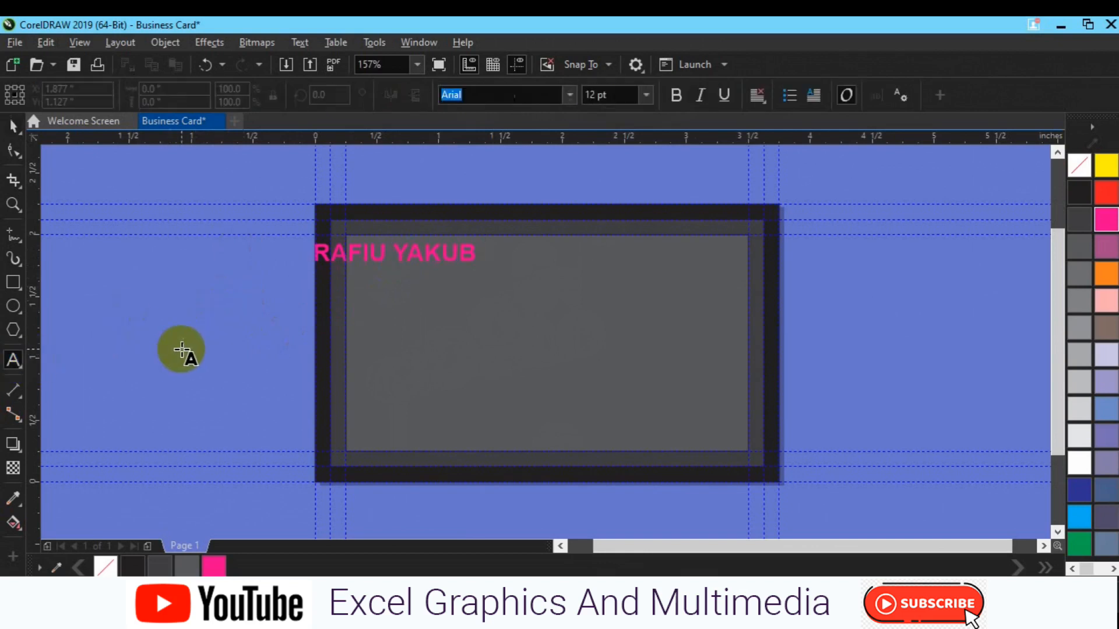
text(X)
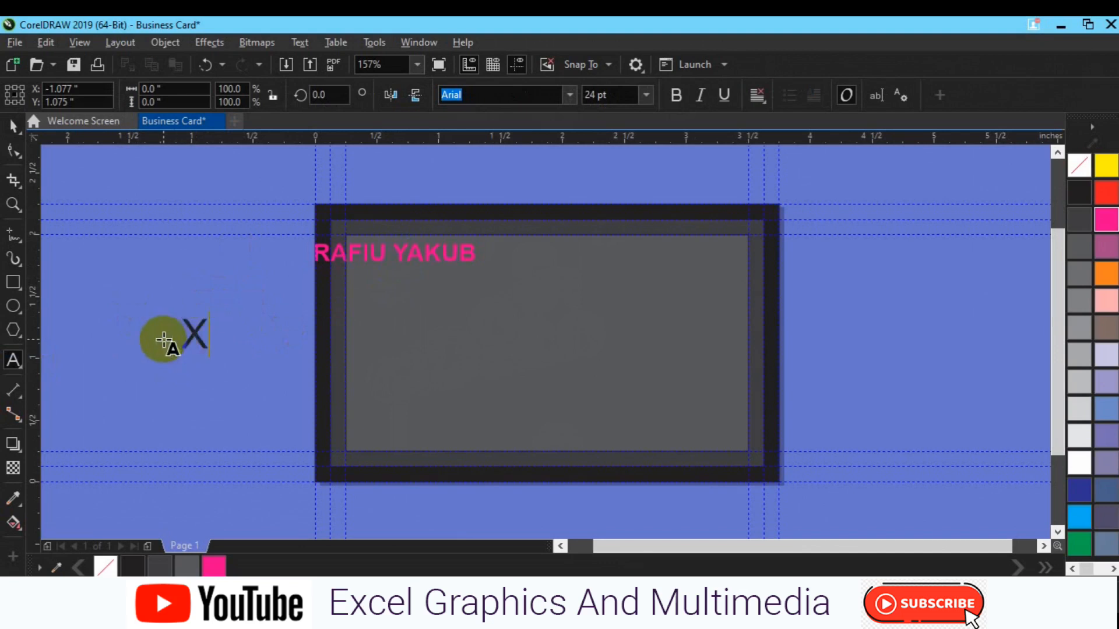
key(ctrl+a)
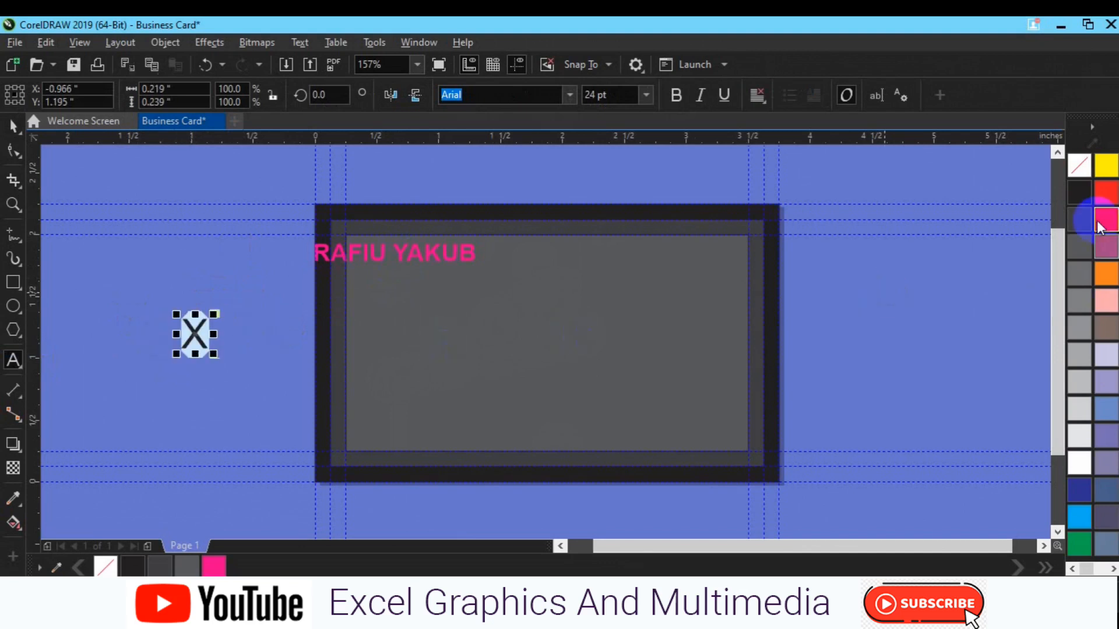
click(1101, 199)
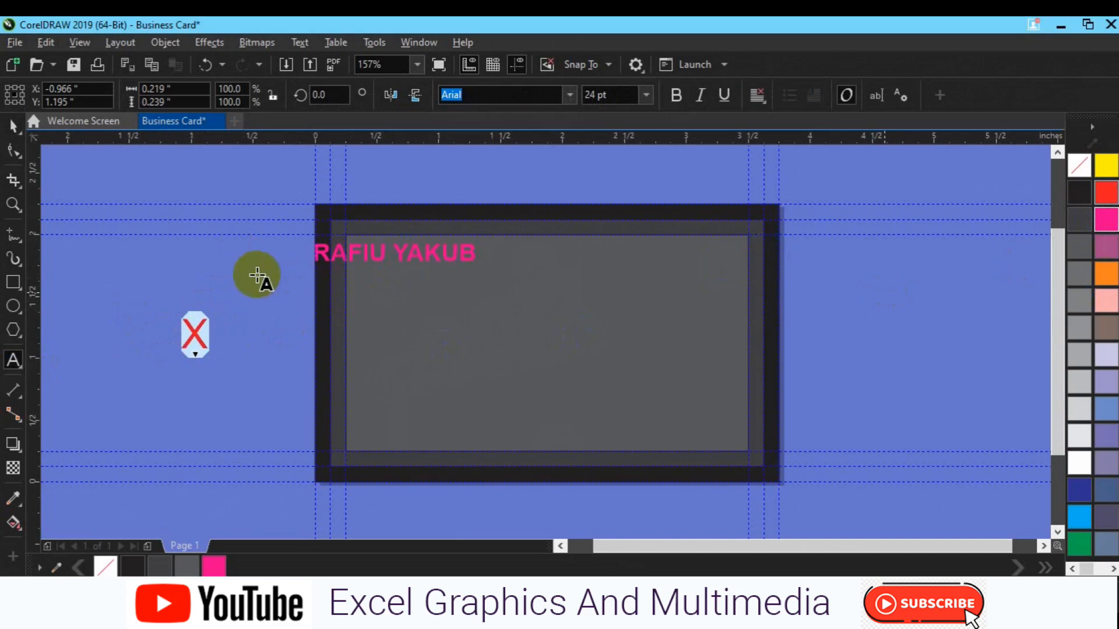
click(13, 125)
- Make the X bold and move it onto the card right of the name
click(675, 95)
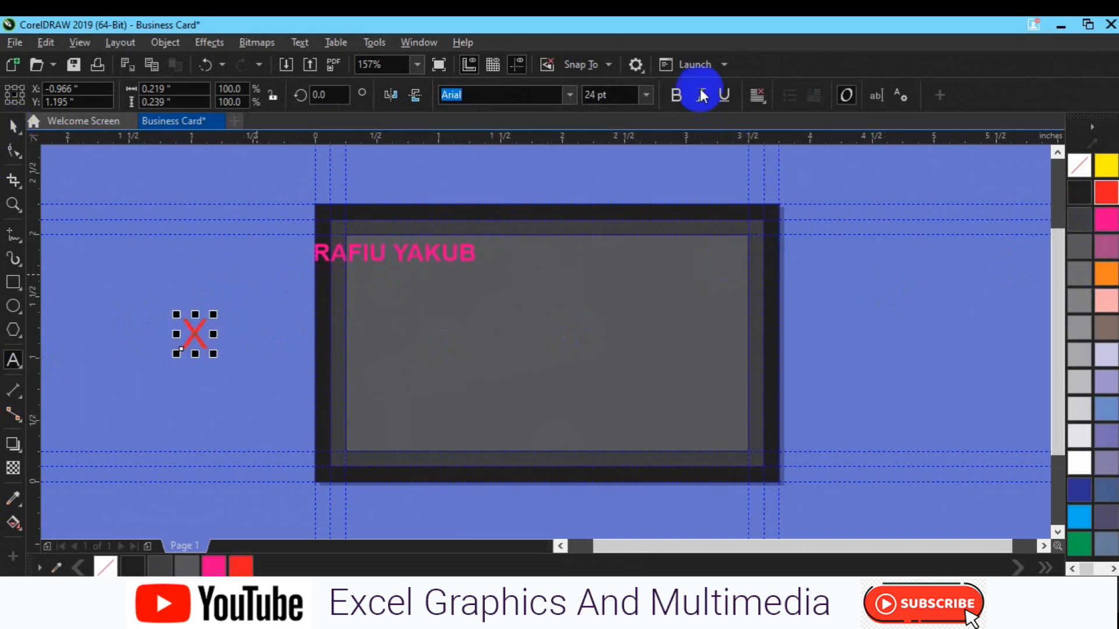
click(357, 288)
click(194, 333)
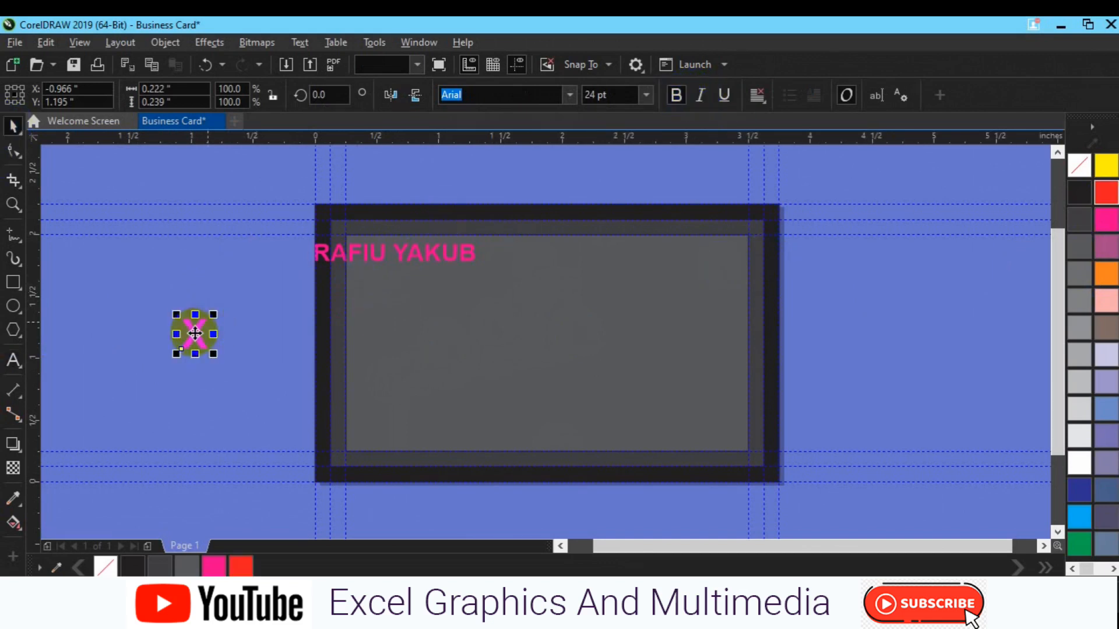
drag(194, 334, 503, 254)
- Duplicate the name text and place the copy just below the original, undoing a stray guideline move
click(414, 254)
key(ctrl+d)
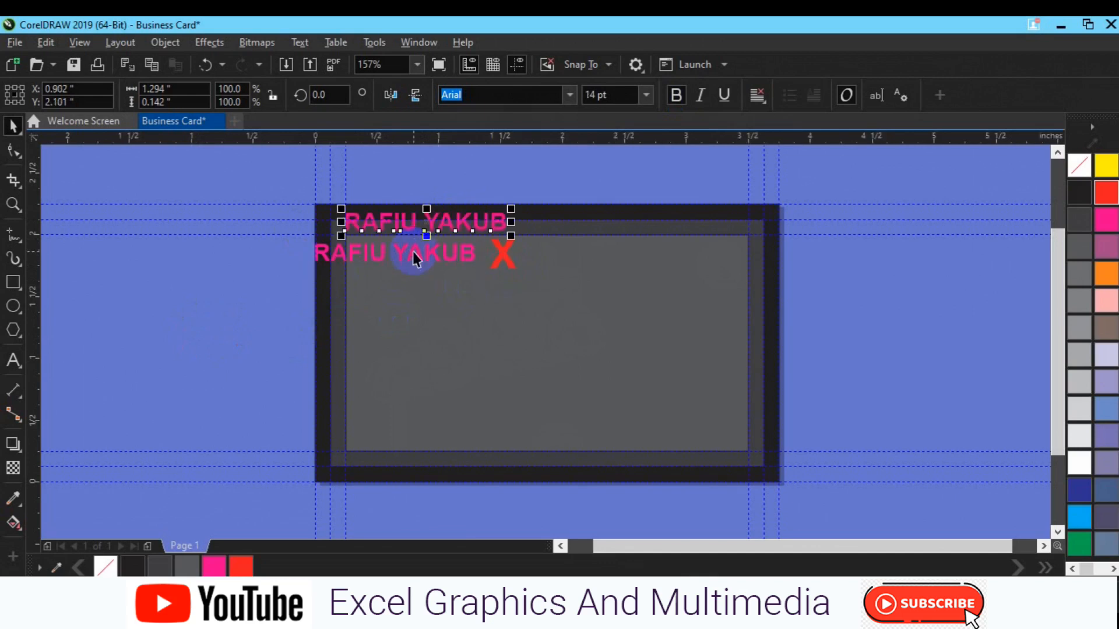
drag(433, 219, 427, 294)
key(ctrl+z)
click(431, 230)
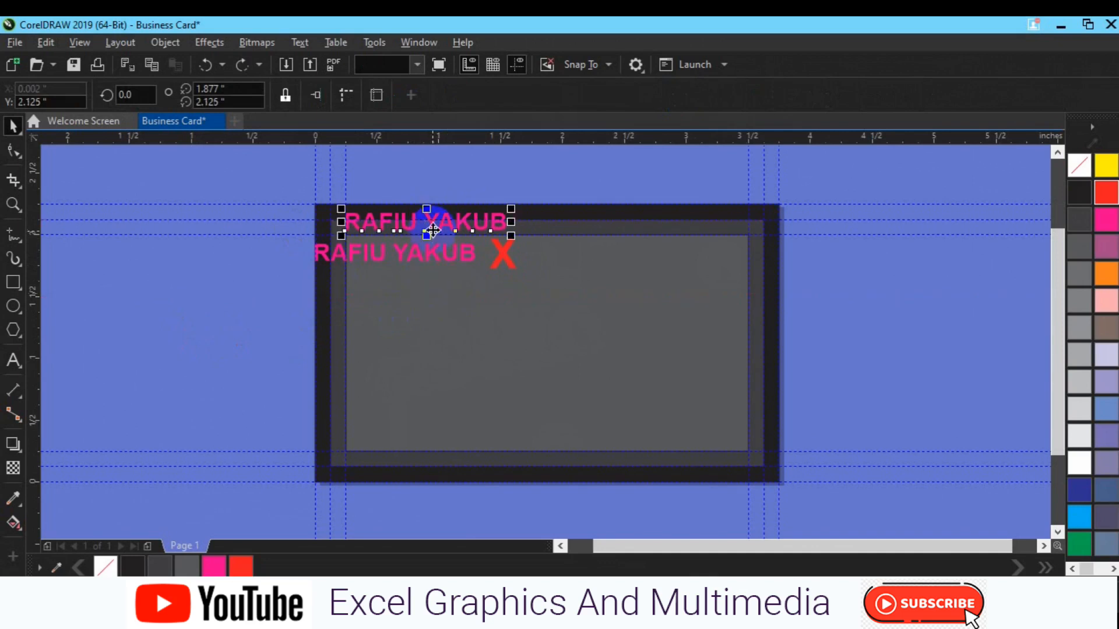
drag(433, 276, 433, 299)
- Start a new text line to the left of the card
click(212, 340)
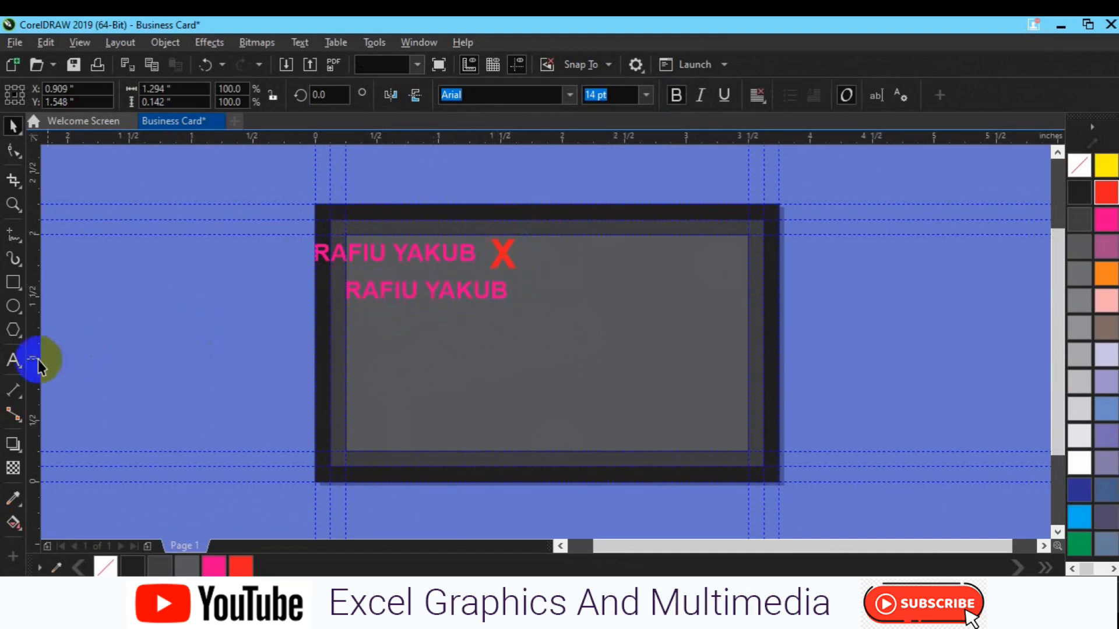
click(18, 361)
click(198, 386)
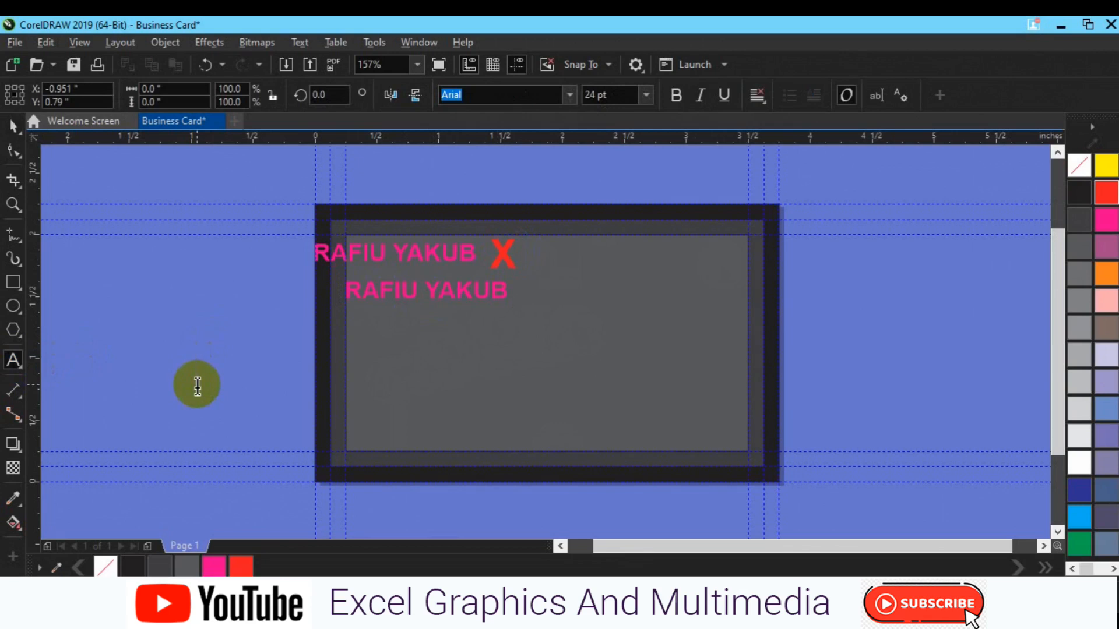
- Type 'Right' and make it bold white text
text(Right)
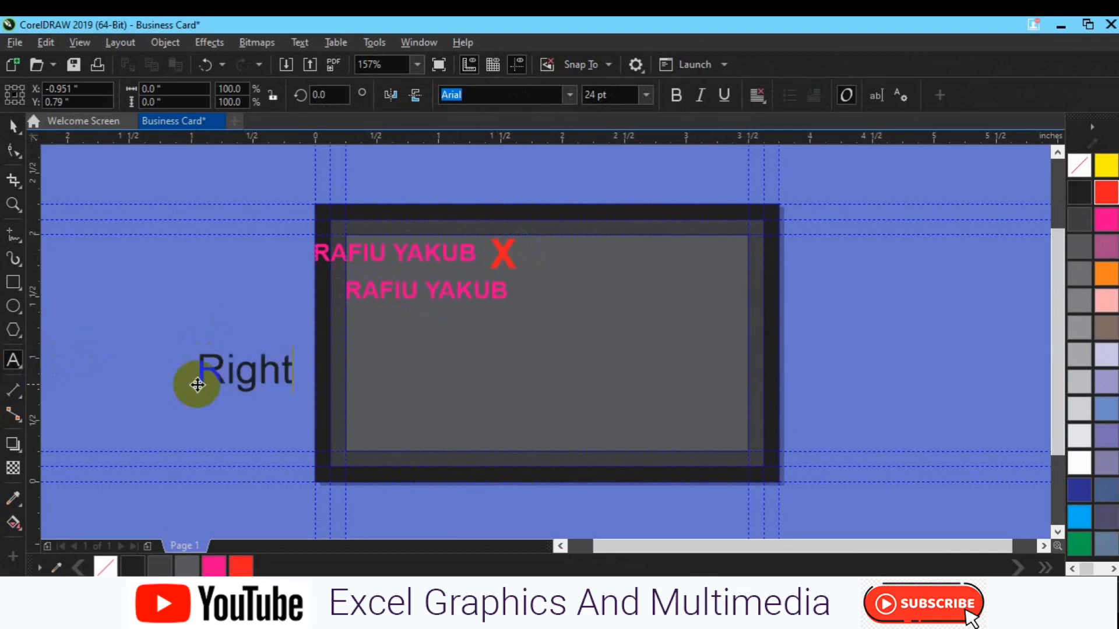
drag(197, 385, 375, 362)
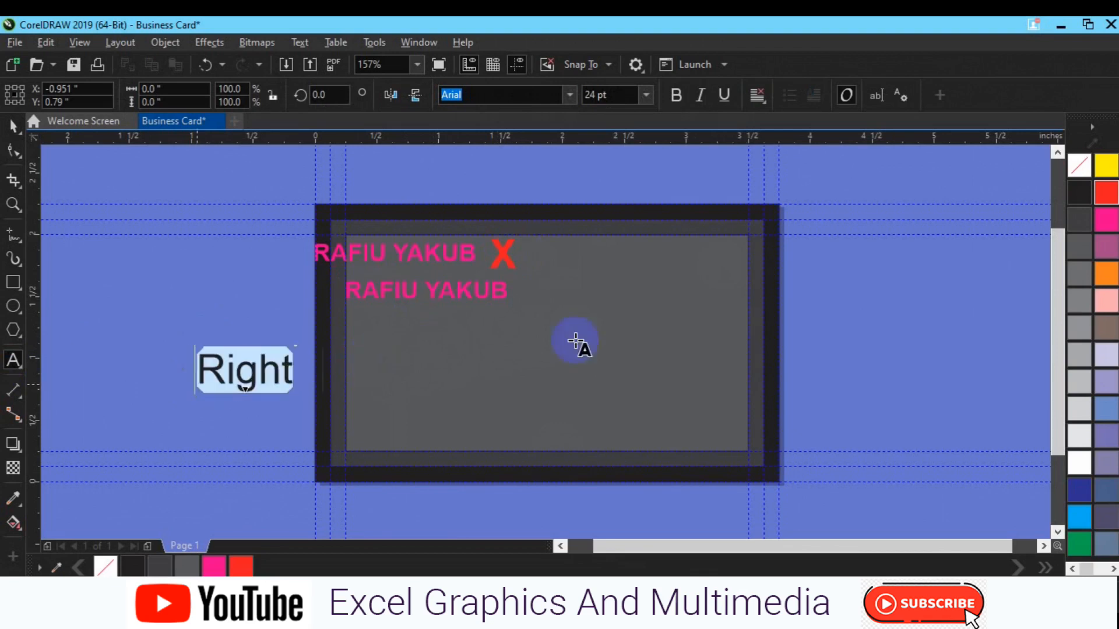
click(1078, 409)
click(1078, 466)
click(674, 96)
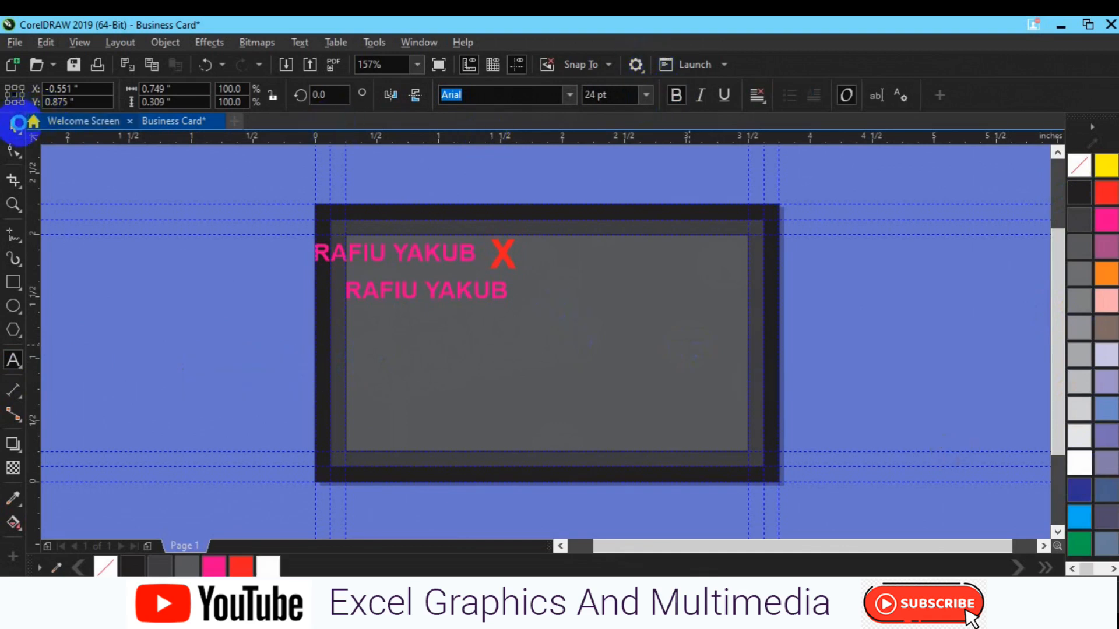
- Move 'Right' onto the card beside the lower name and set it to 8 pt
click(18, 125)
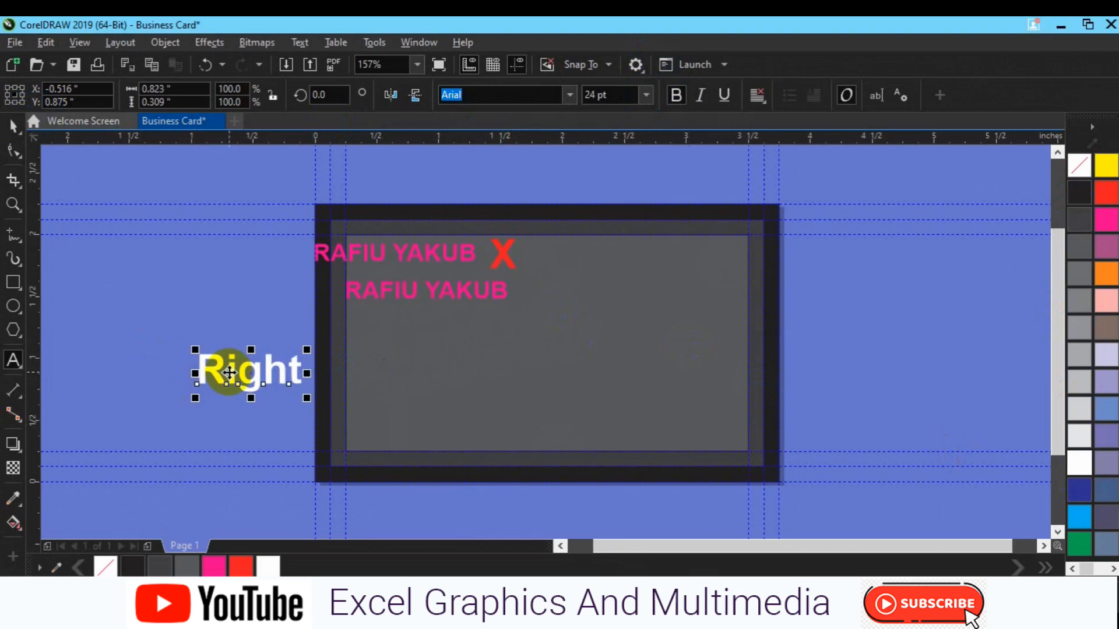
drag(227, 370, 571, 301)
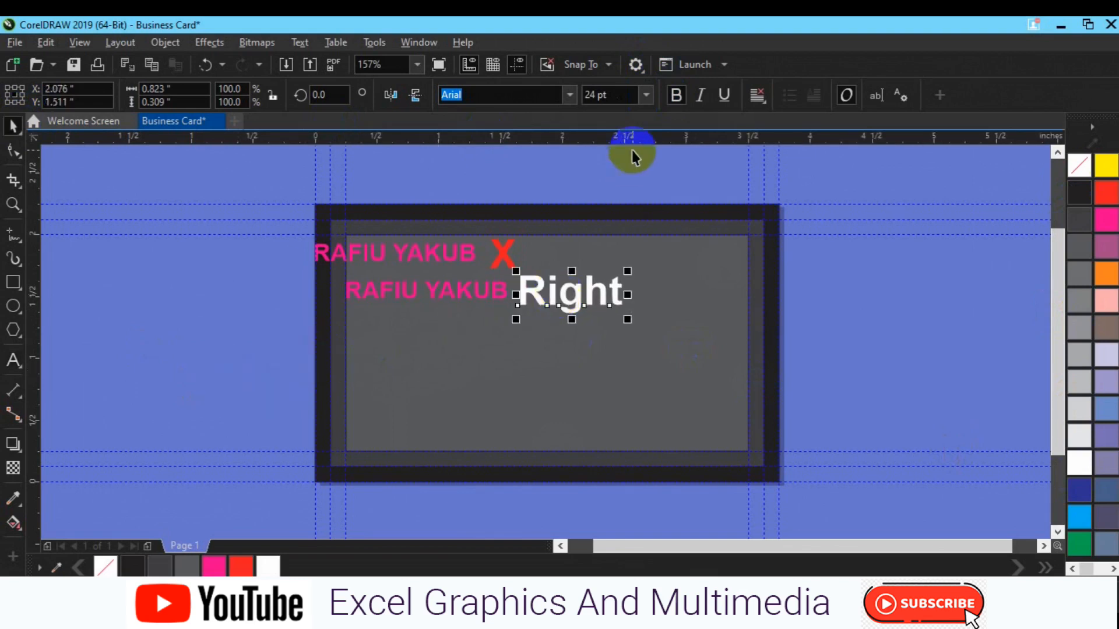
click(646, 95)
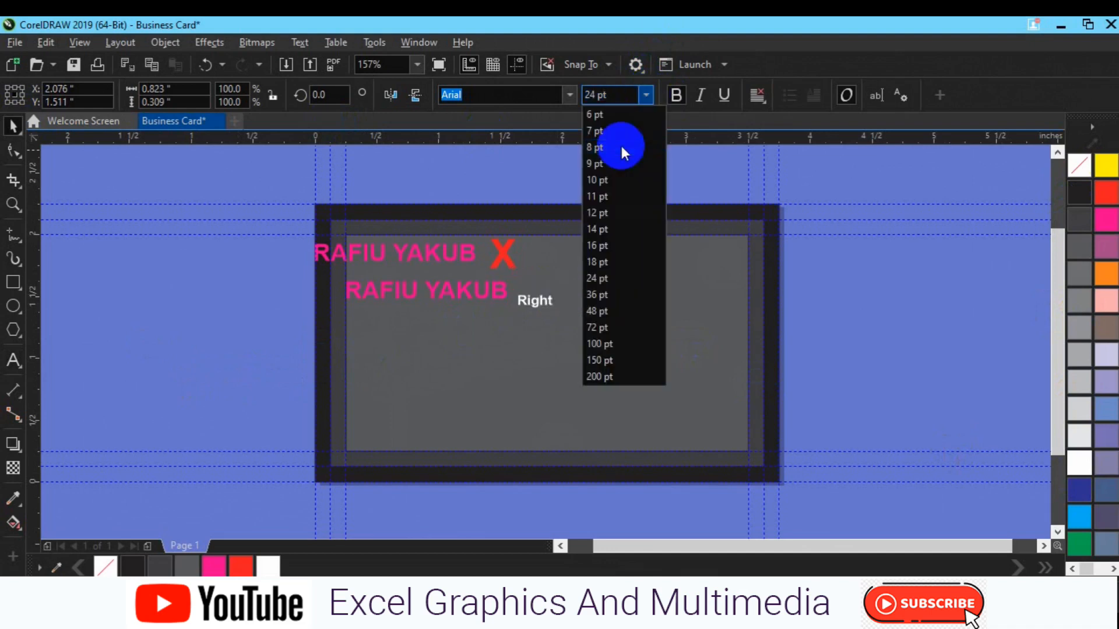
click(532, 300)
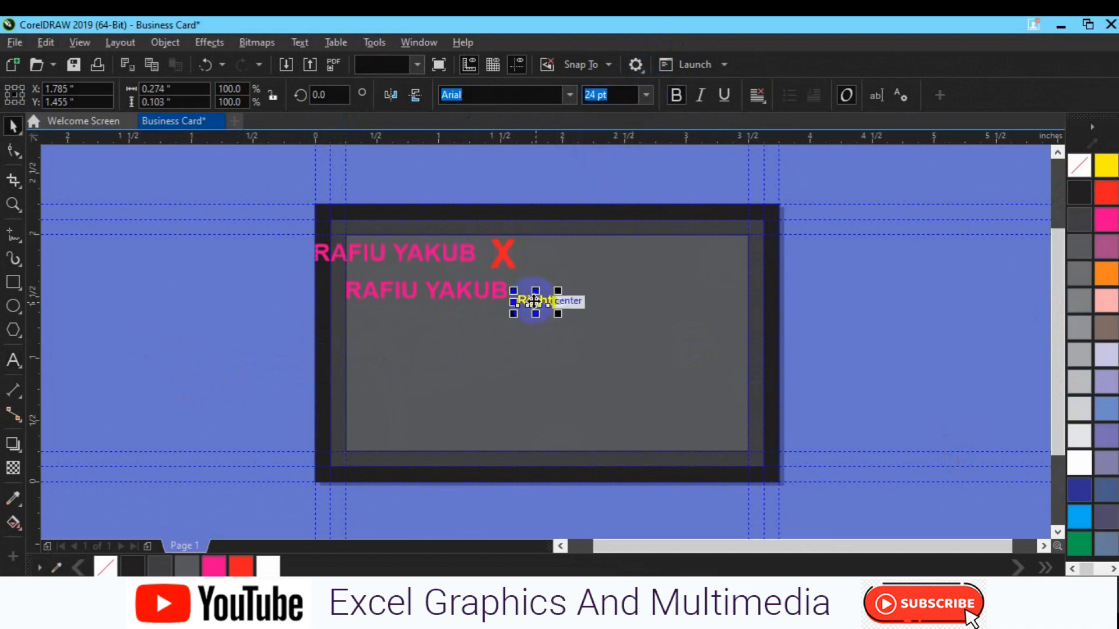
drag(534, 302, 533, 293)
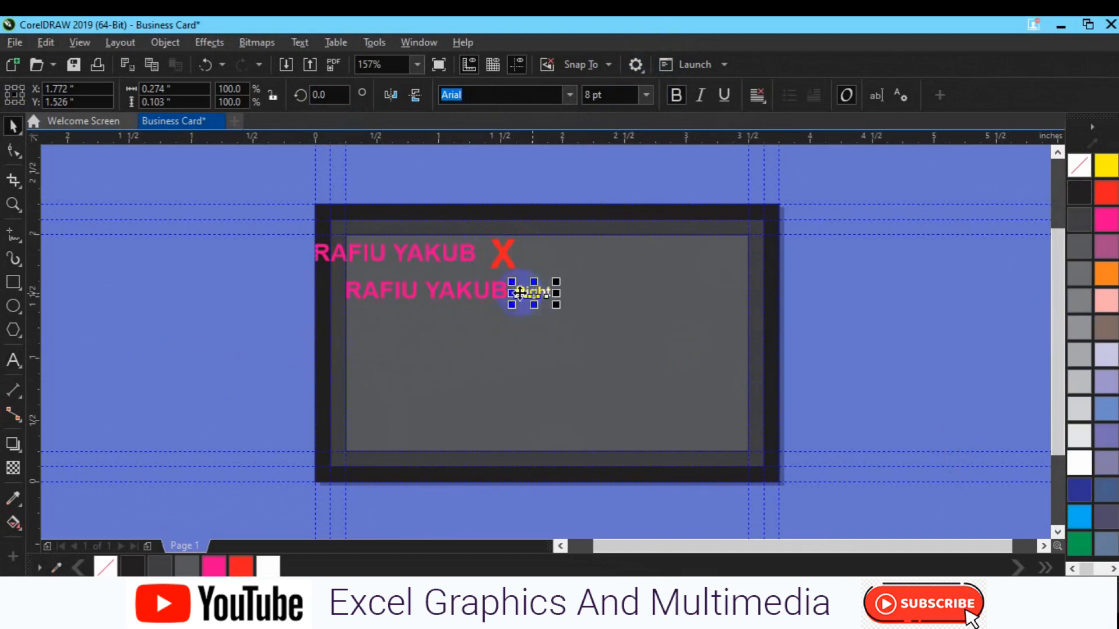
click(449, 264)
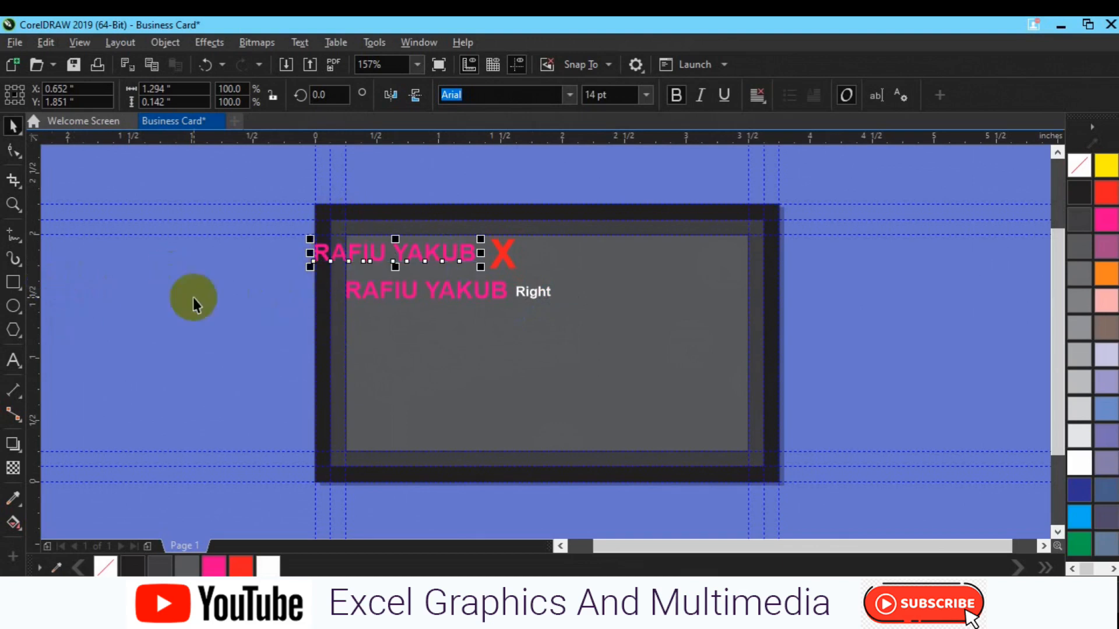
- Give the card rectangle a red outline, make the upper name white and break it apart
click(320, 336)
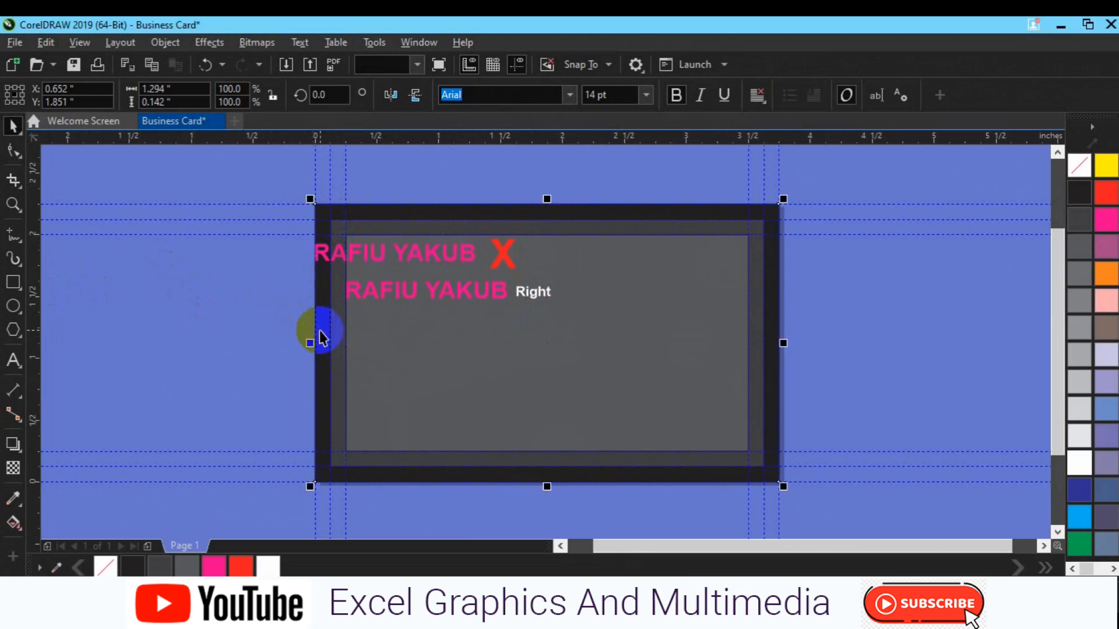
right_click(1105, 195)
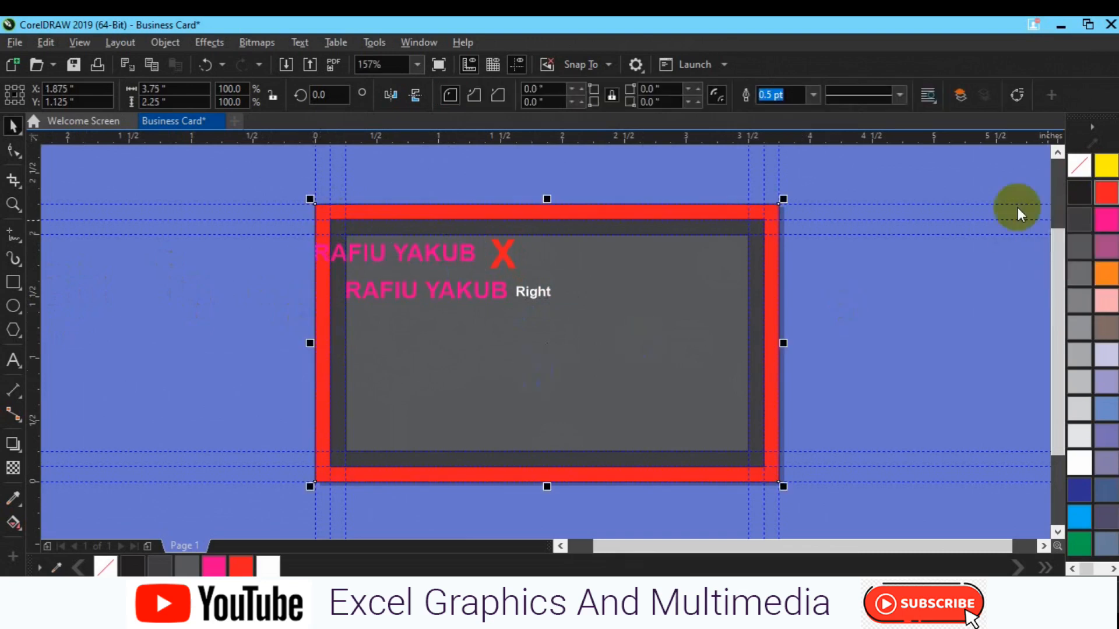
click(363, 259)
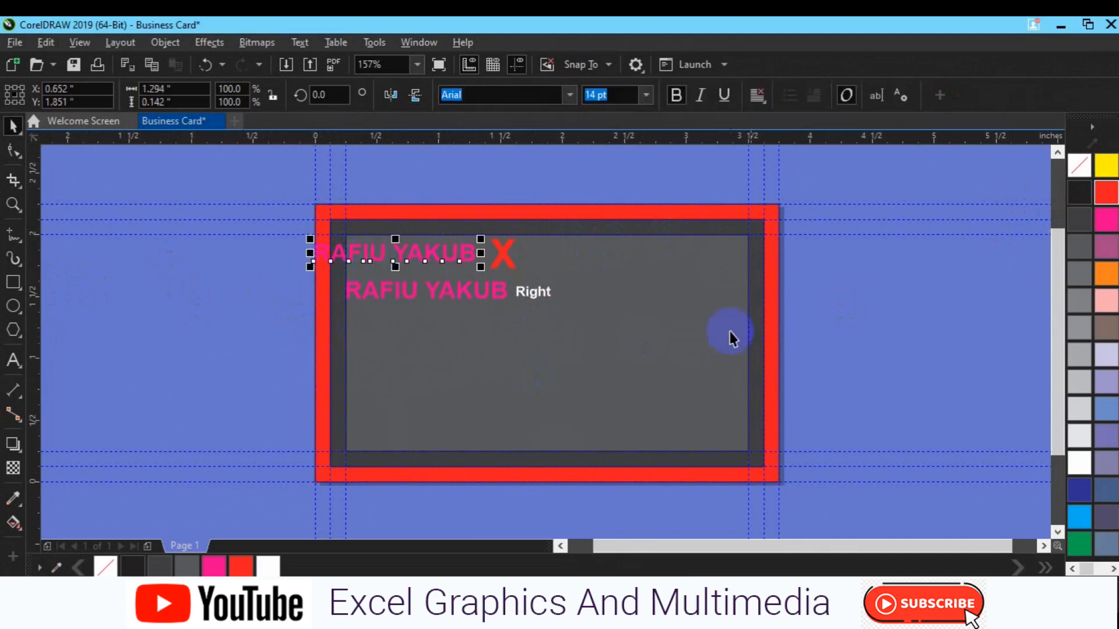
click(1079, 467)
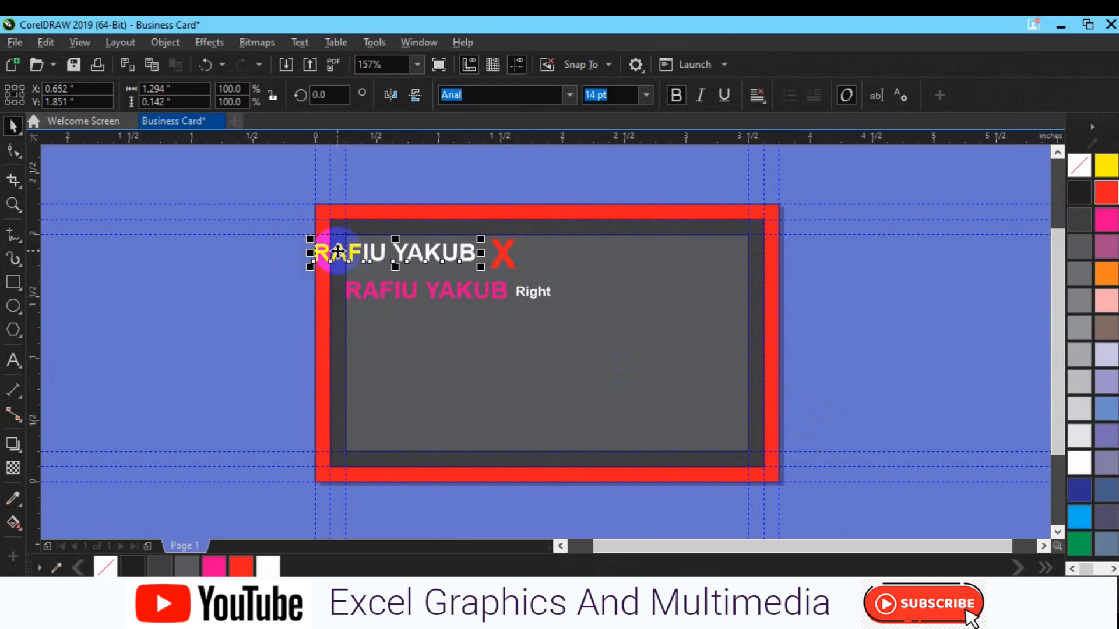
scroll(322, 273, up, 1)
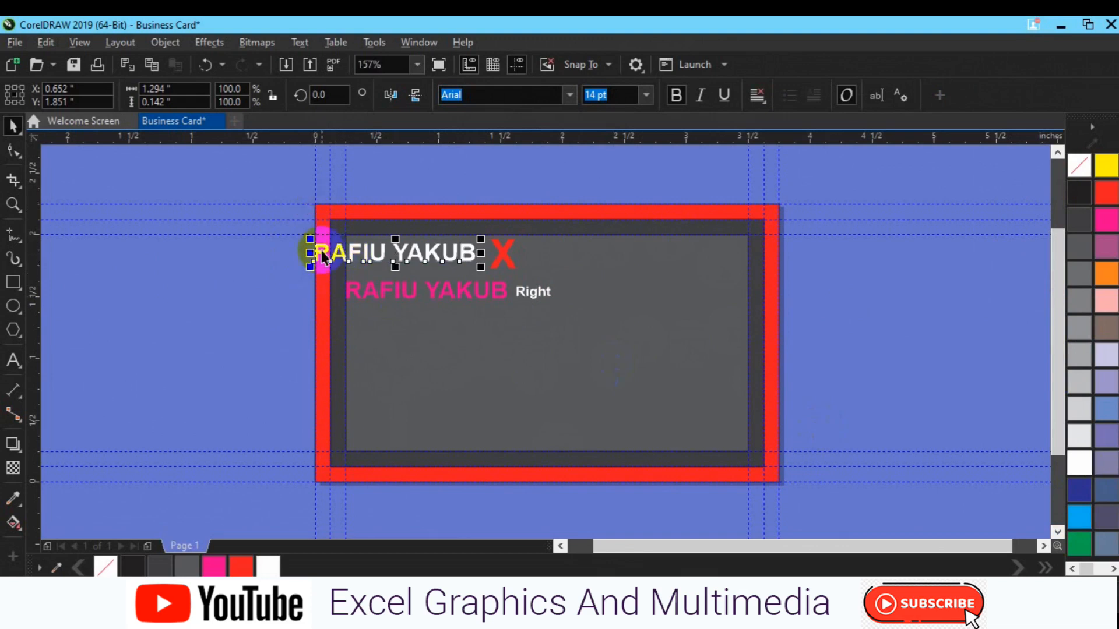
key(ctrl+k)
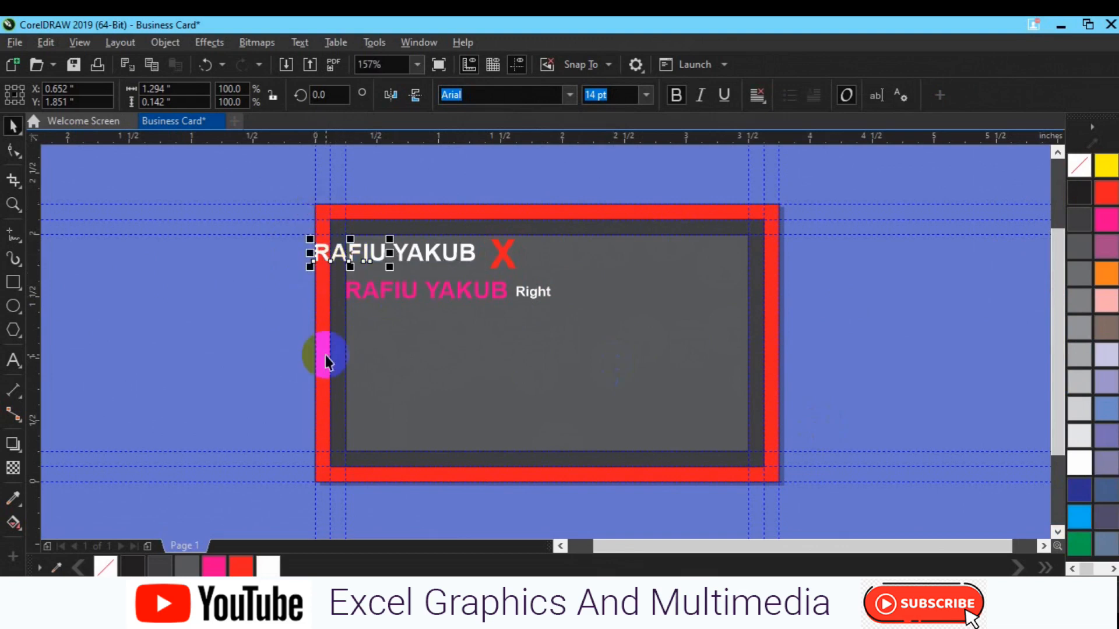
key(ctrl+k)
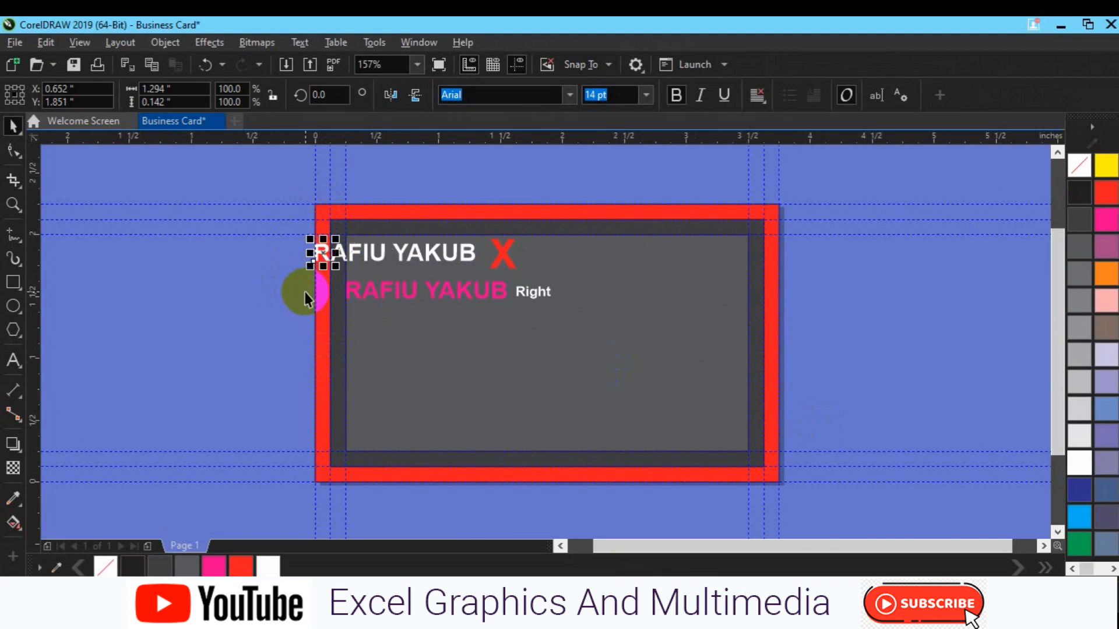
click(337, 472)
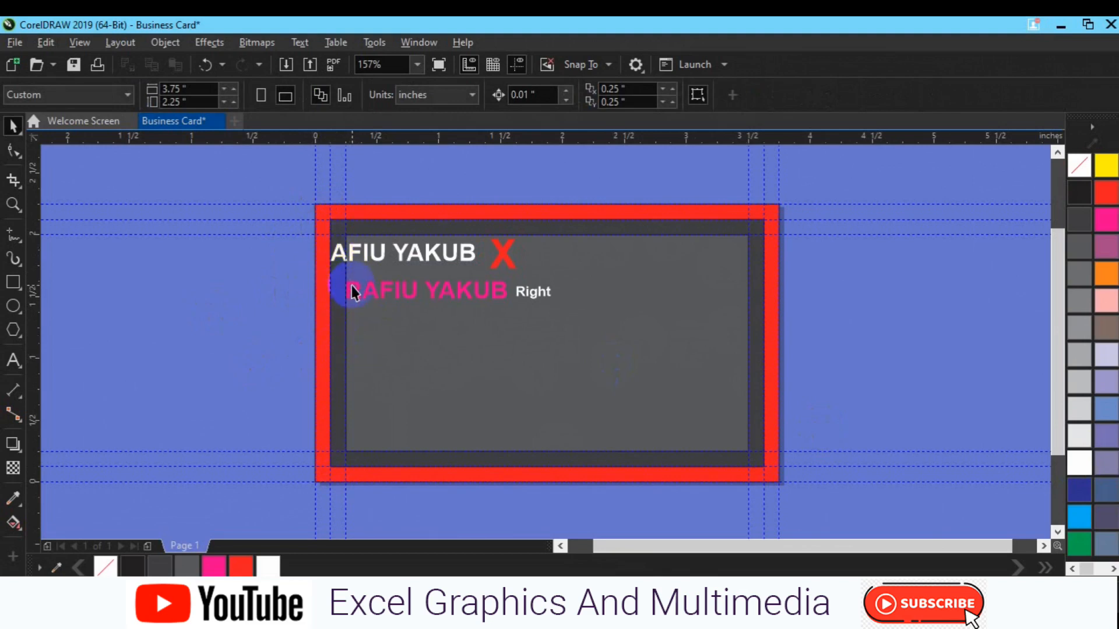
- Make the lower name white and colour the small 'Right' text green
click(351, 287)
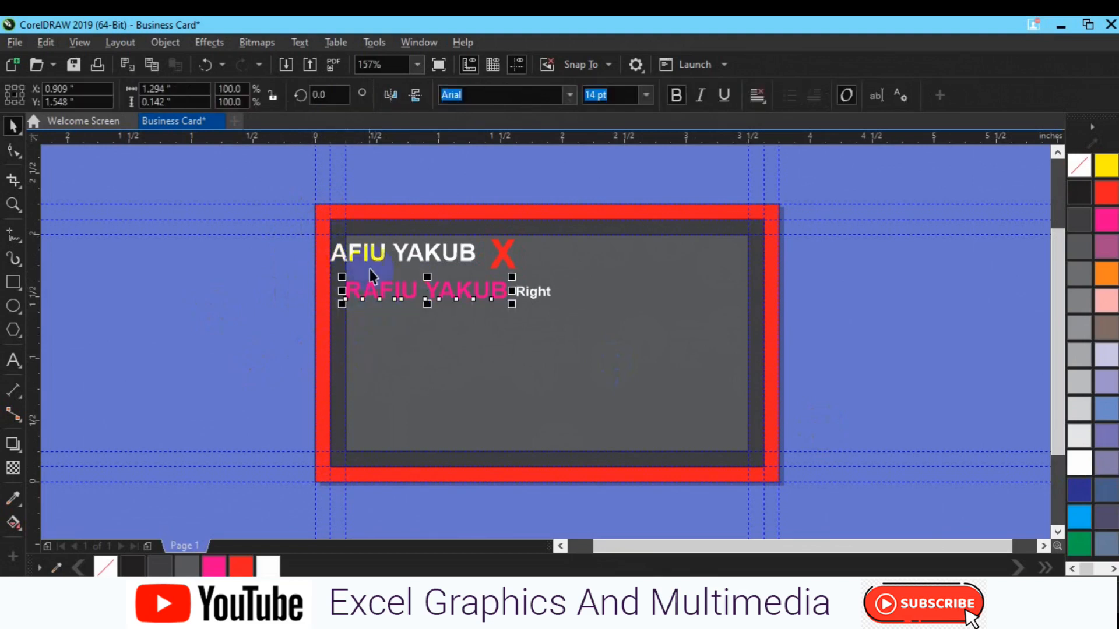
click(1079, 463)
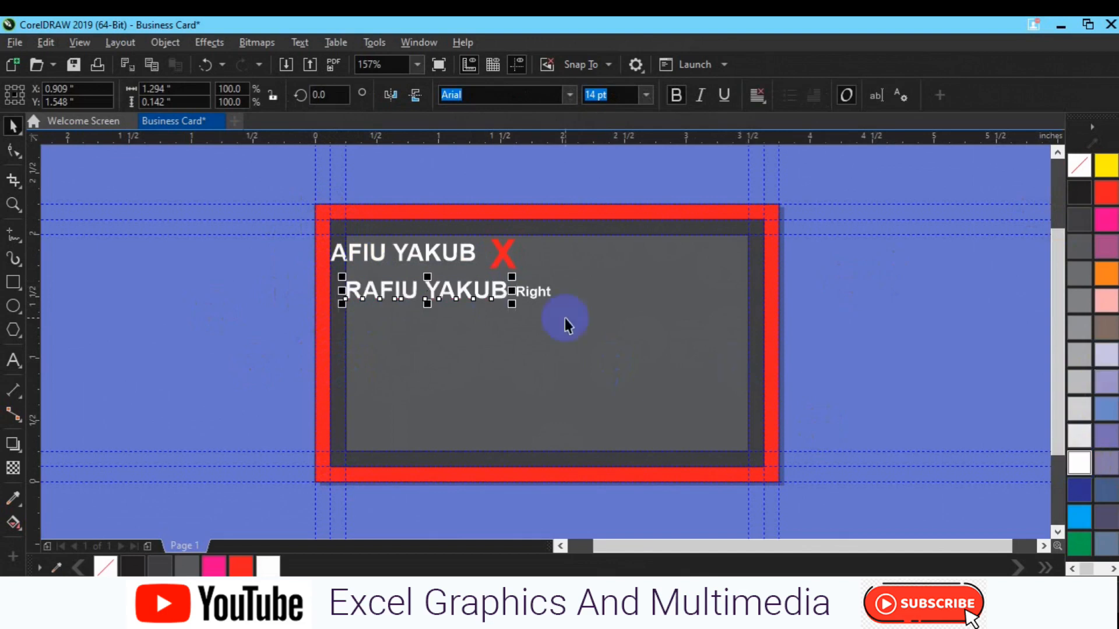
click(534, 290)
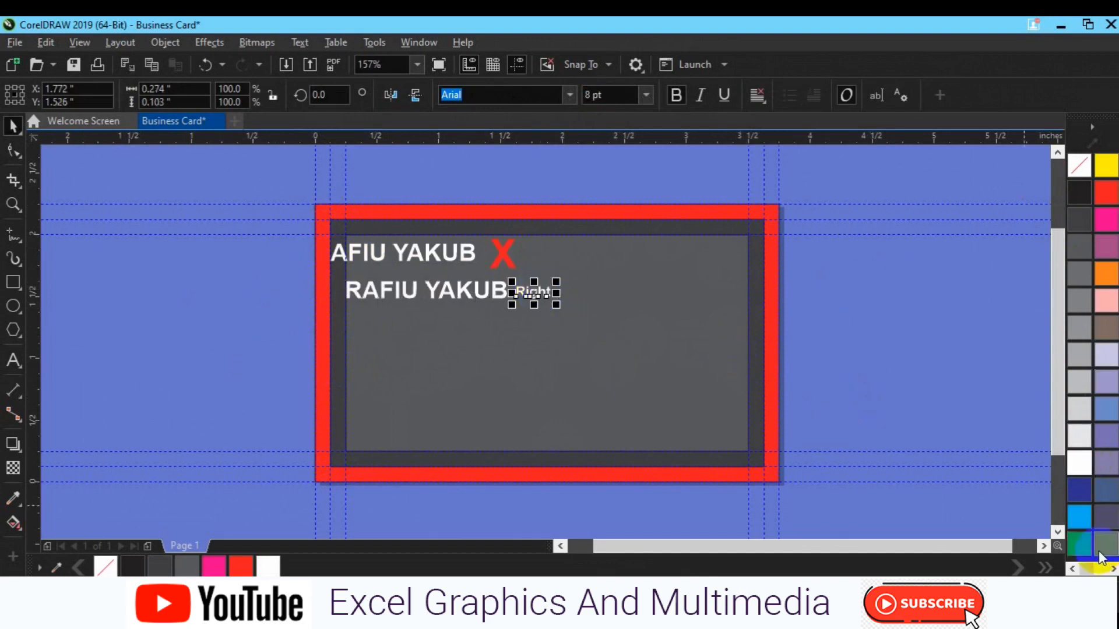
click(1079, 545)
click(922, 418)
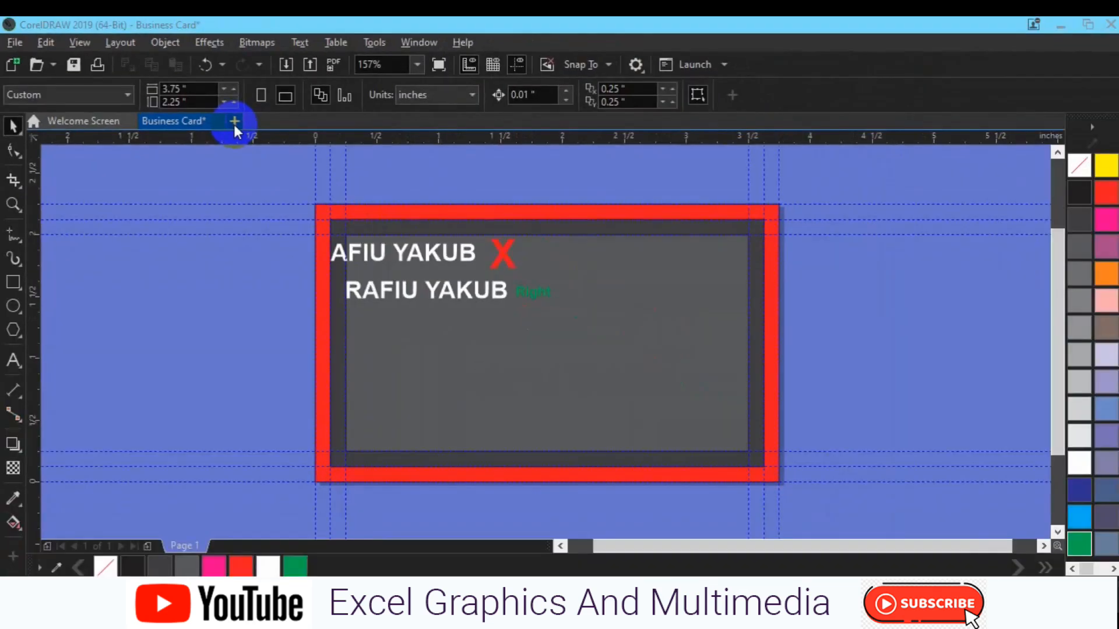
- Start a new RGB document named 'Web Header' and show its preset page sizes
click(313, 156)
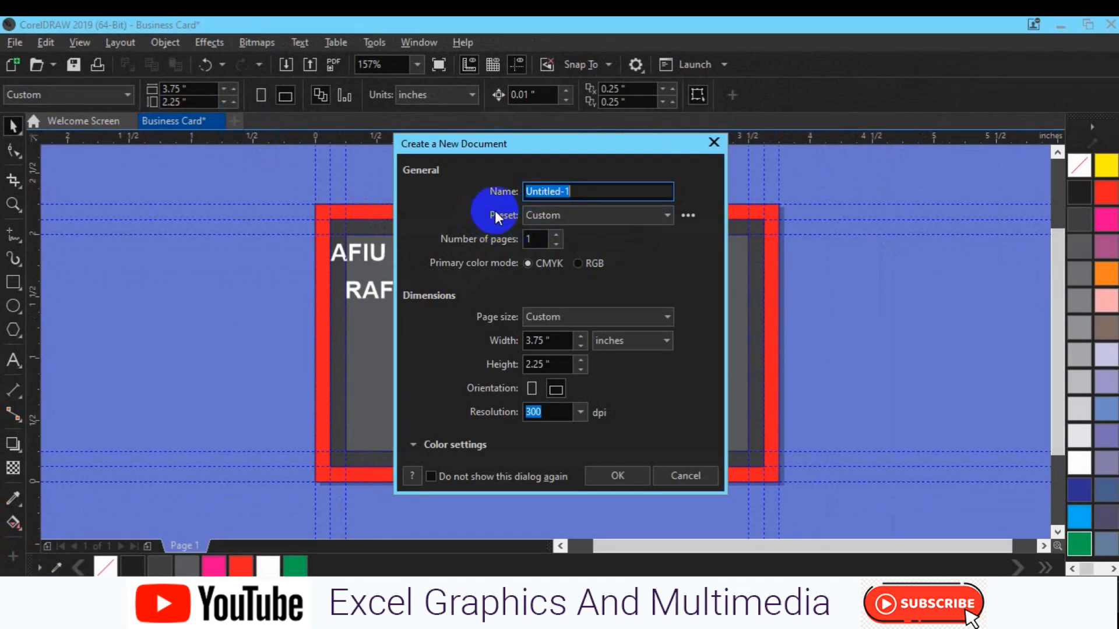
text(Web Header)
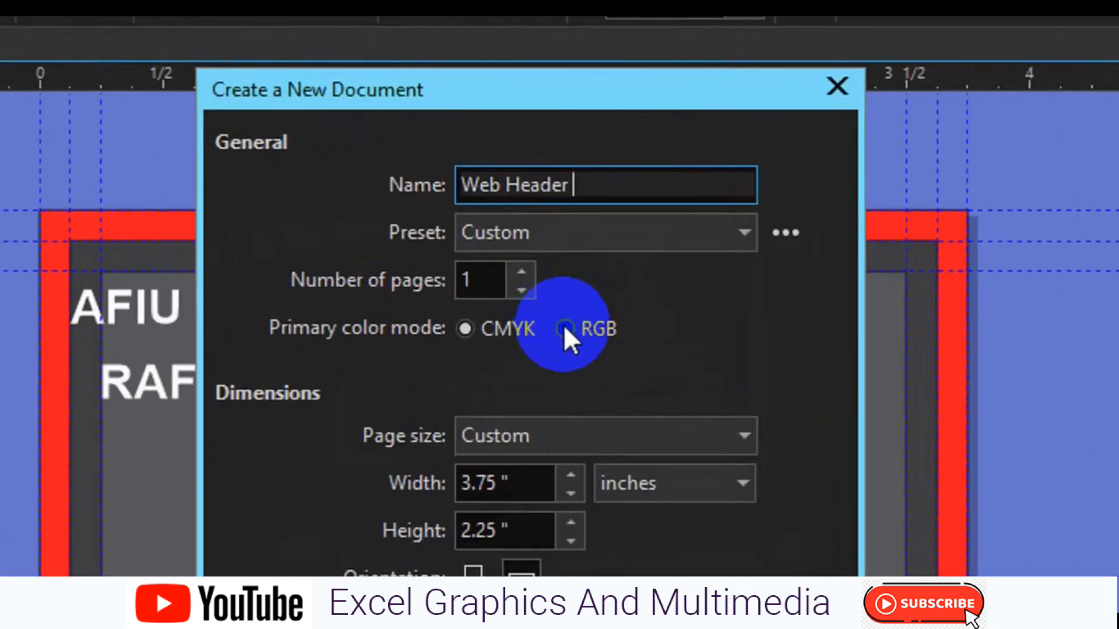
click(569, 302)
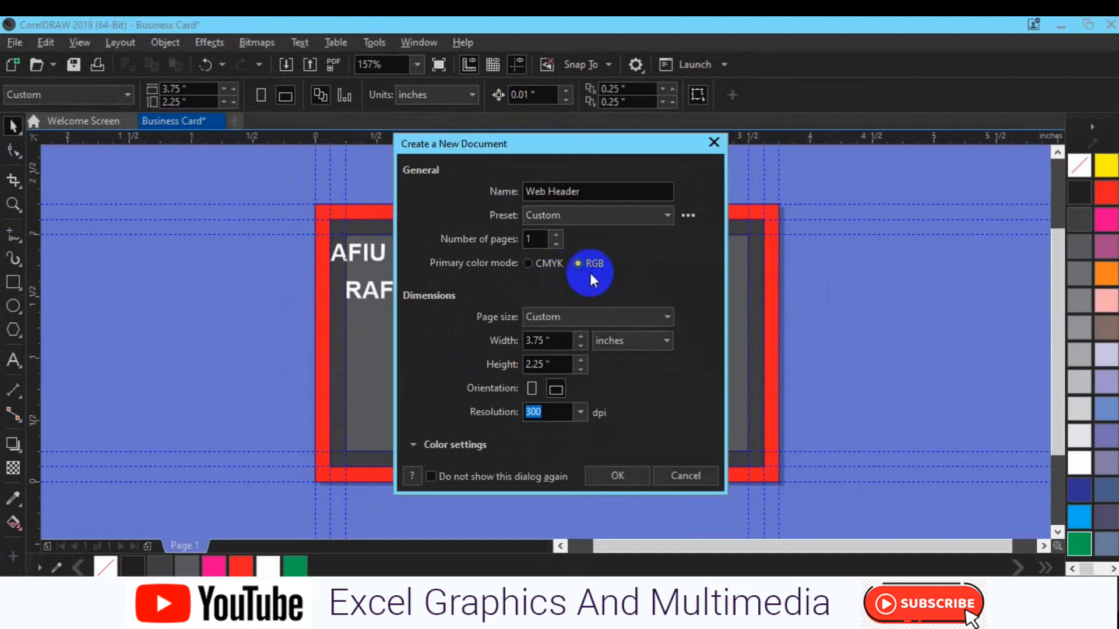
click(604, 318)
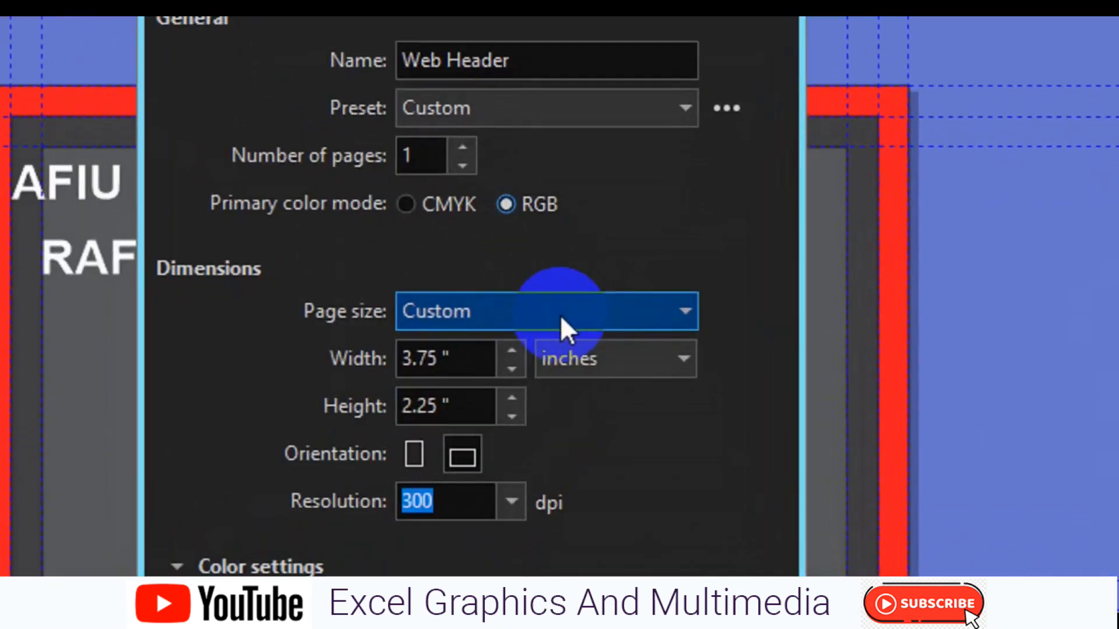
click(561, 316)
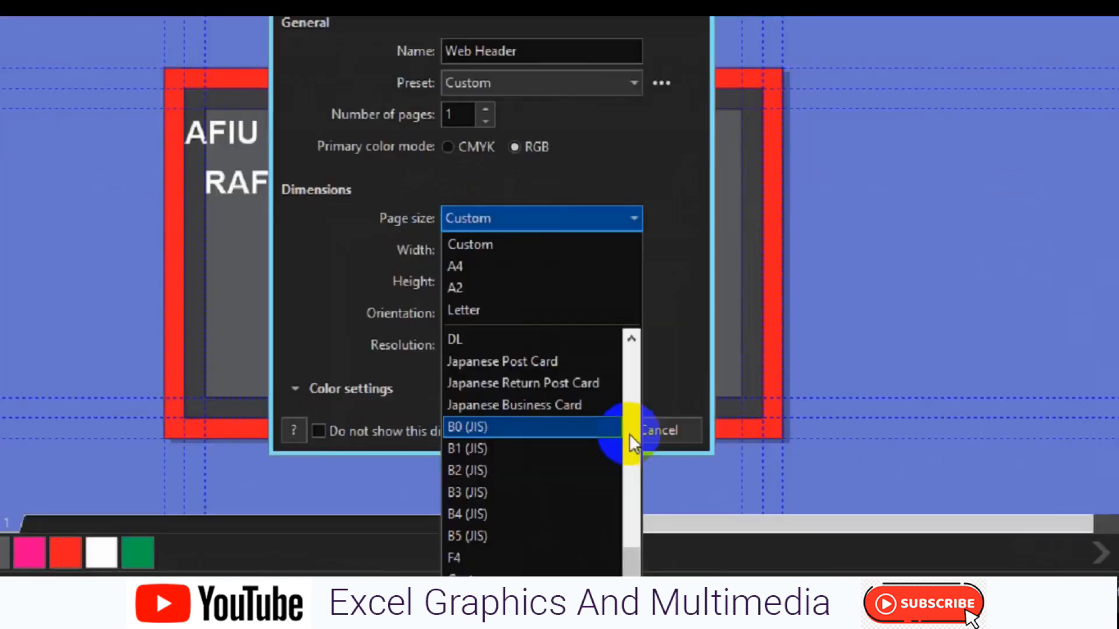
click(664, 480)
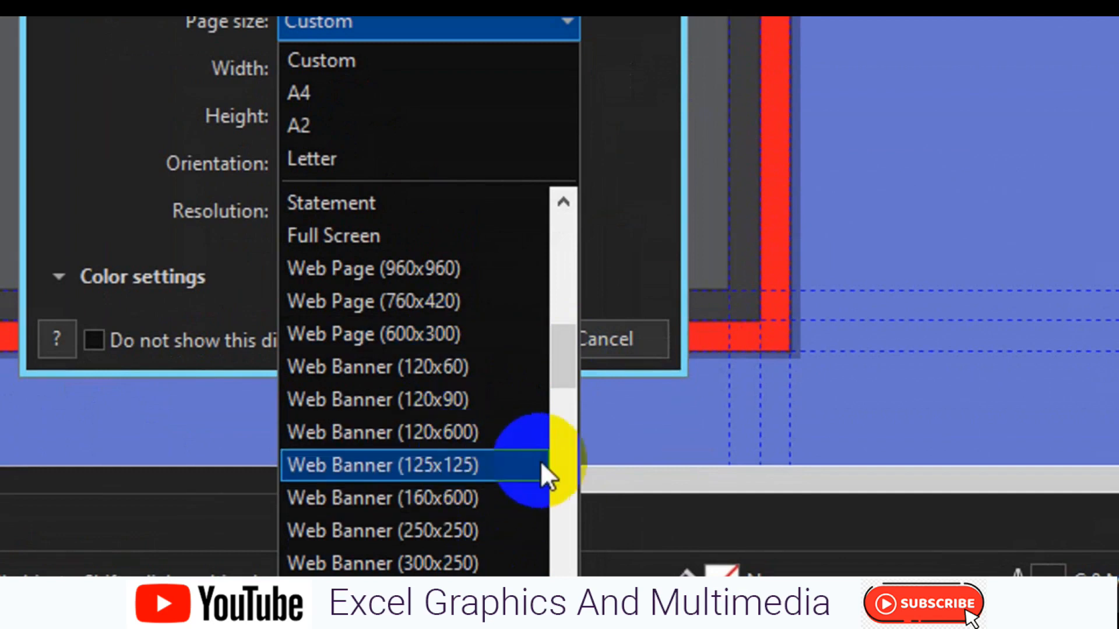
- Create the Web Header document with the Web Banner (120x60) page size at 300 dpi
click(401, 370)
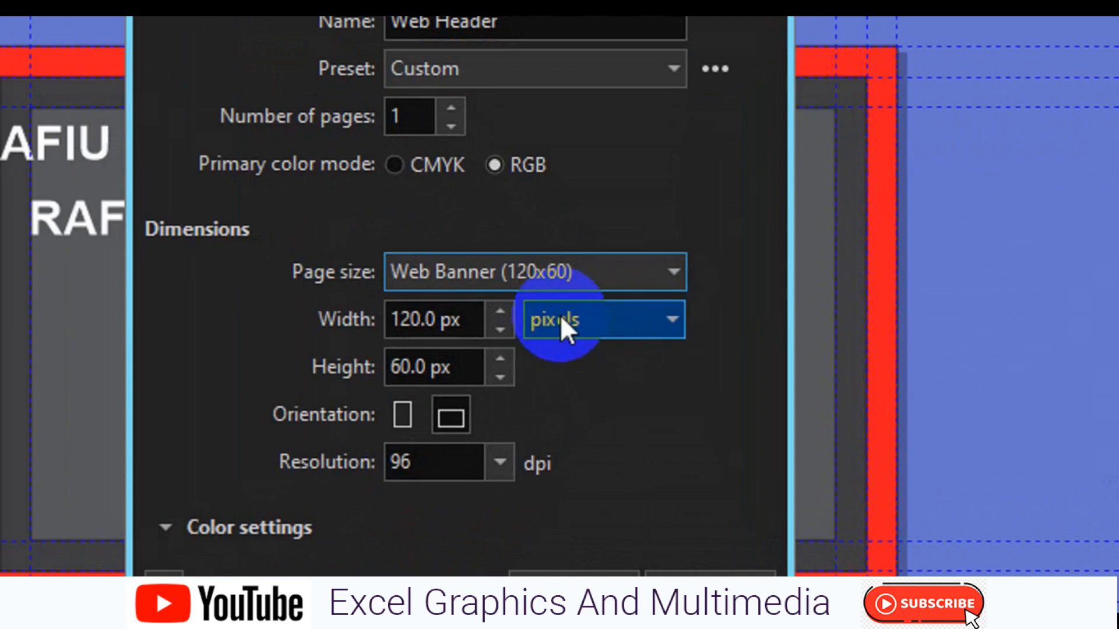
click(492, 465)
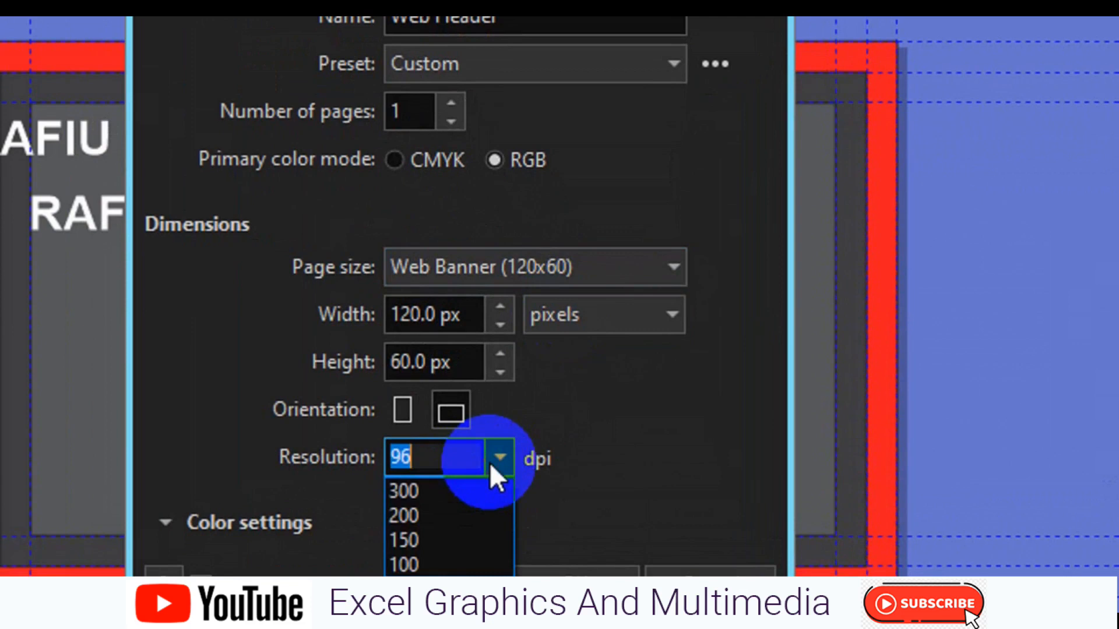
click(456, 490)
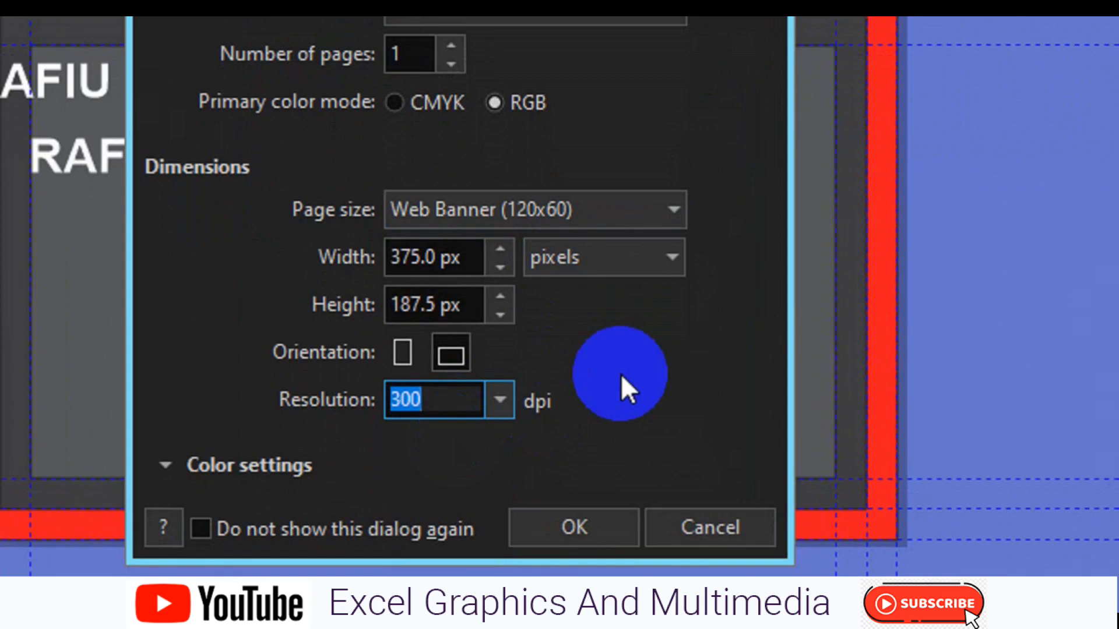
click(426, 259)
drag(424, 261, 358, 273)
drag(470, 309, 374, 312)
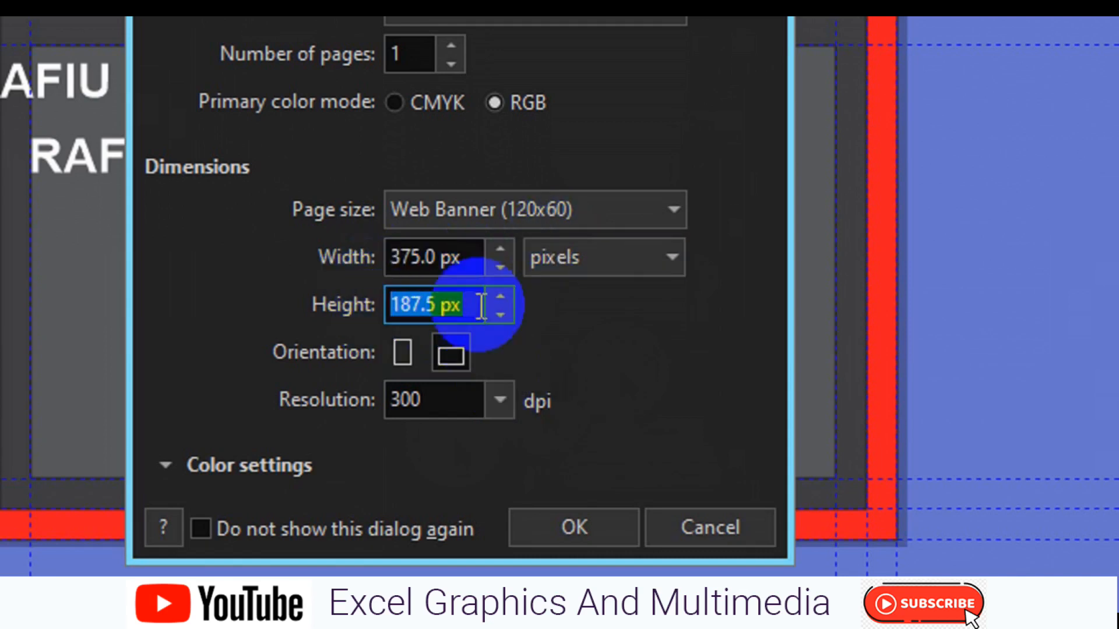
click(498, 401)
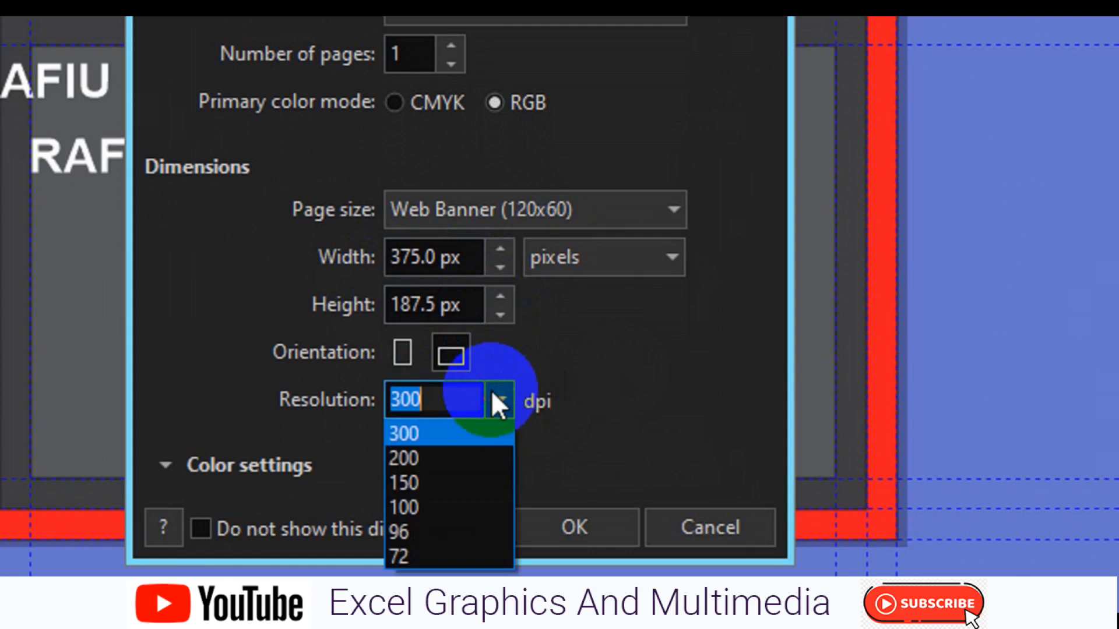
click(458, 530)
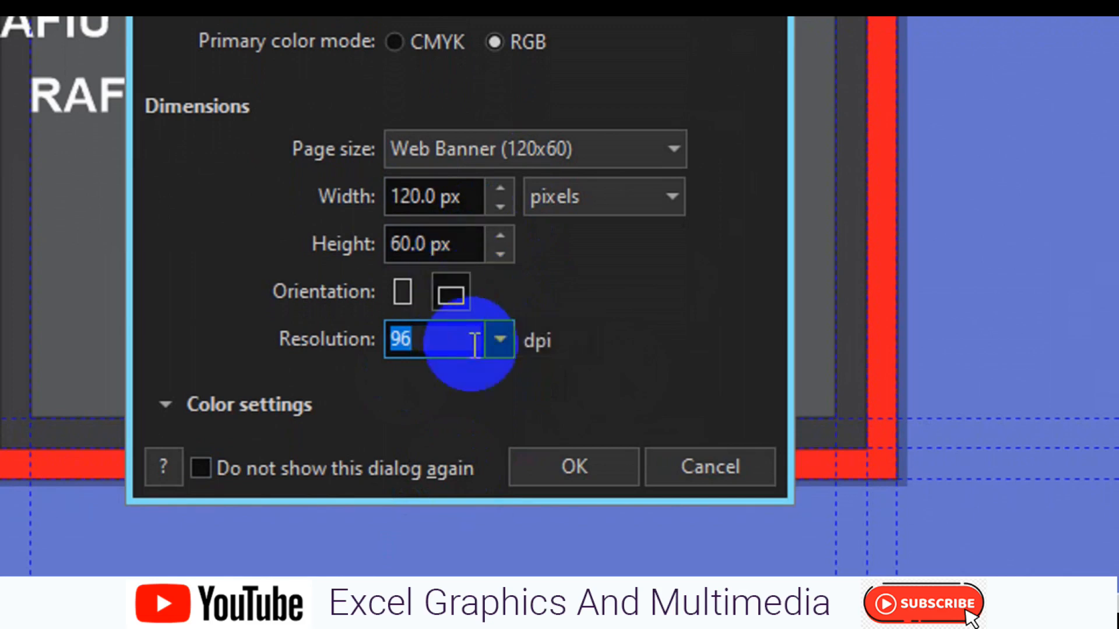
click(493, 340)
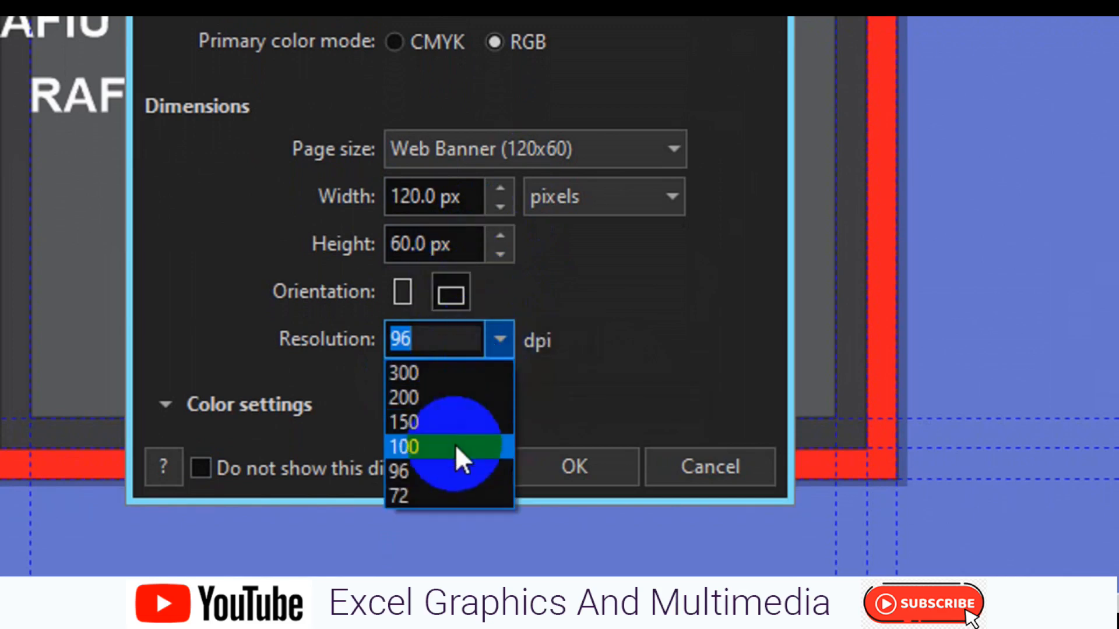
click(456, 379)
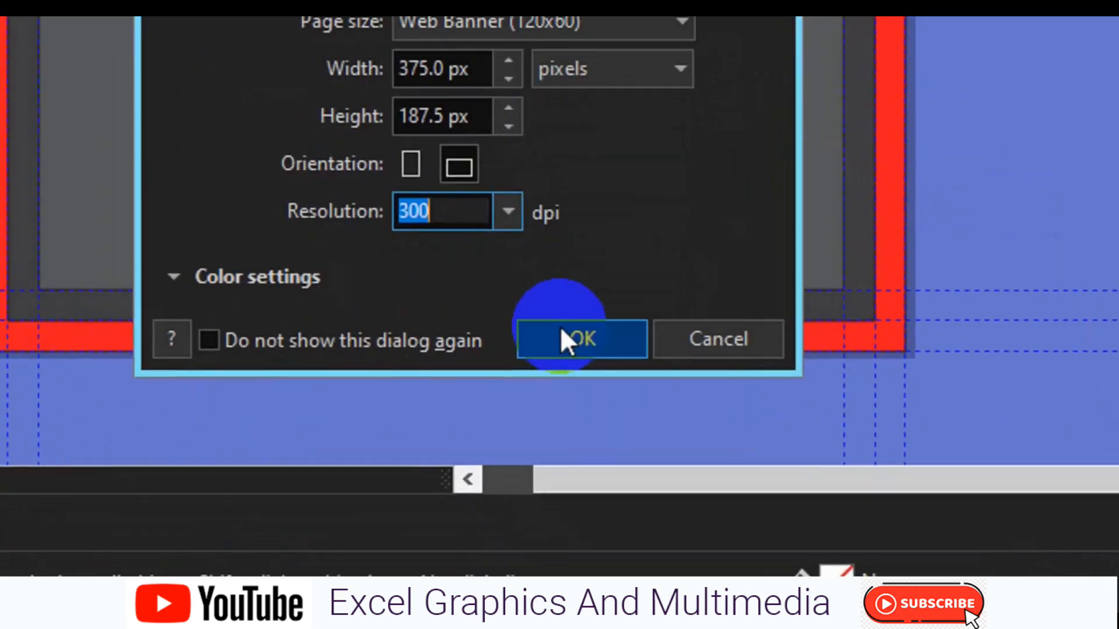
click(582, 395)
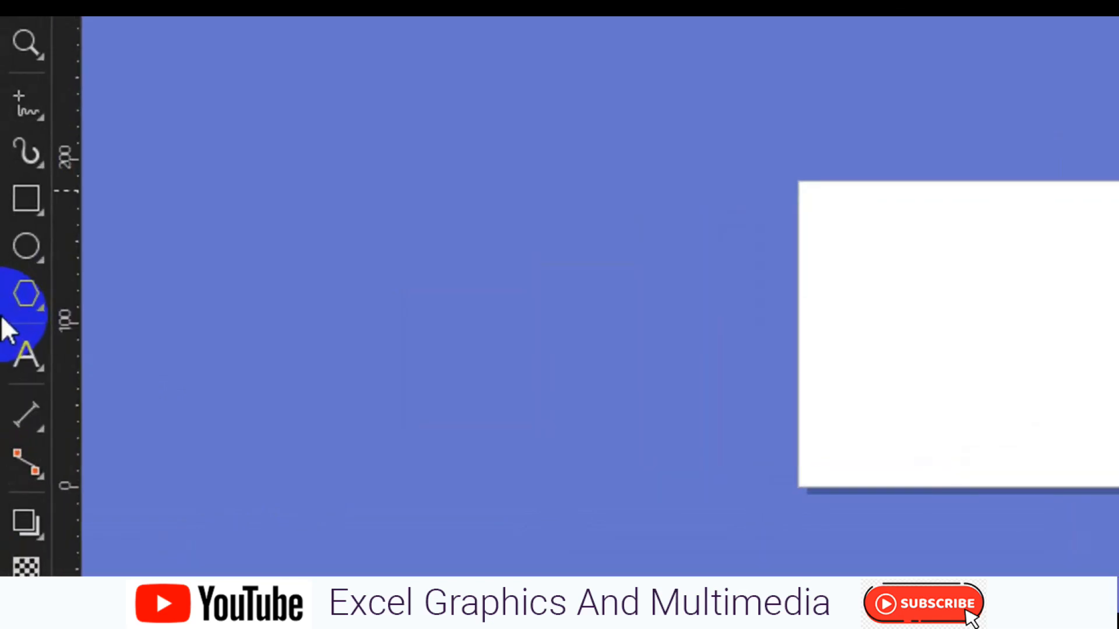
- Add a 375 × 187.5 px page-sized rectangle using the Rectangle tool double-click
double_click(14, 214)
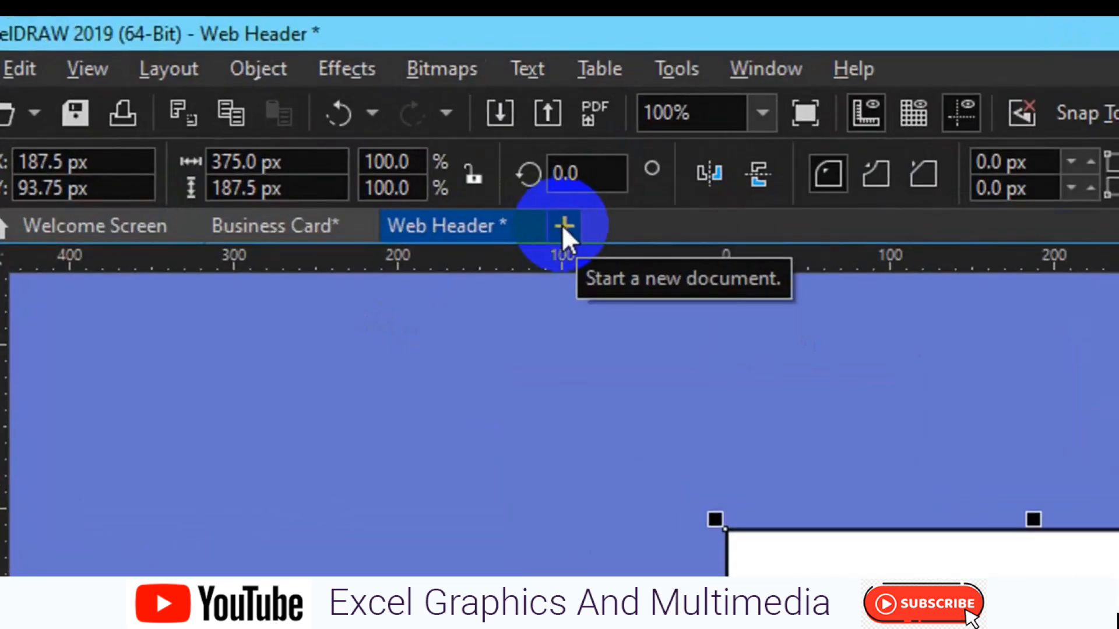
- Start a new document set to width 300 px, height 600 px and 96 dpi
click(562, 225)
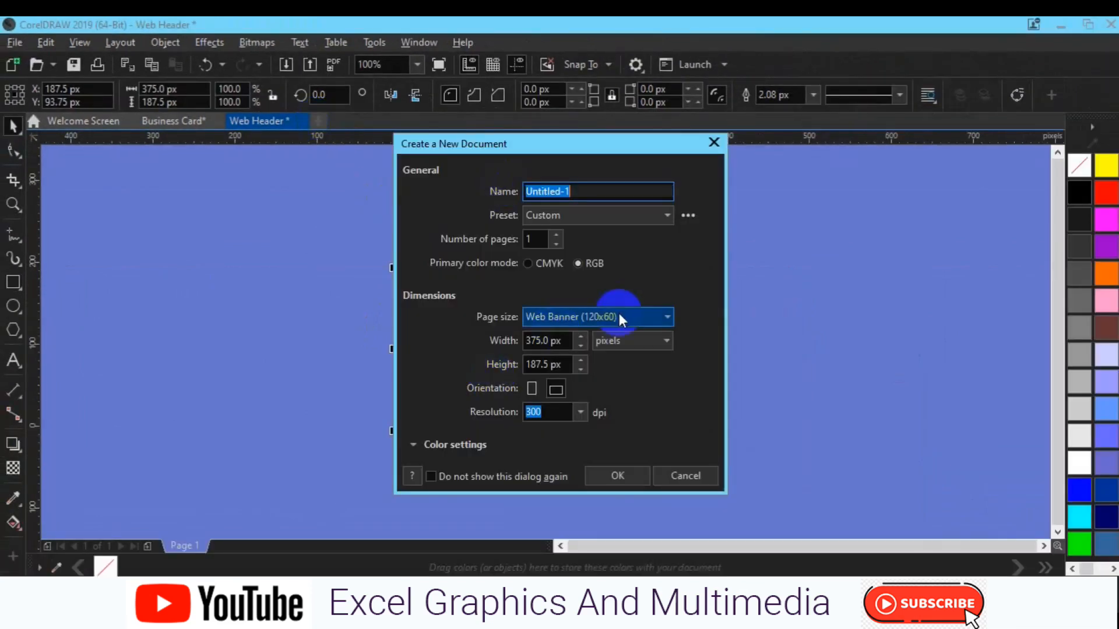
click(550, 341)
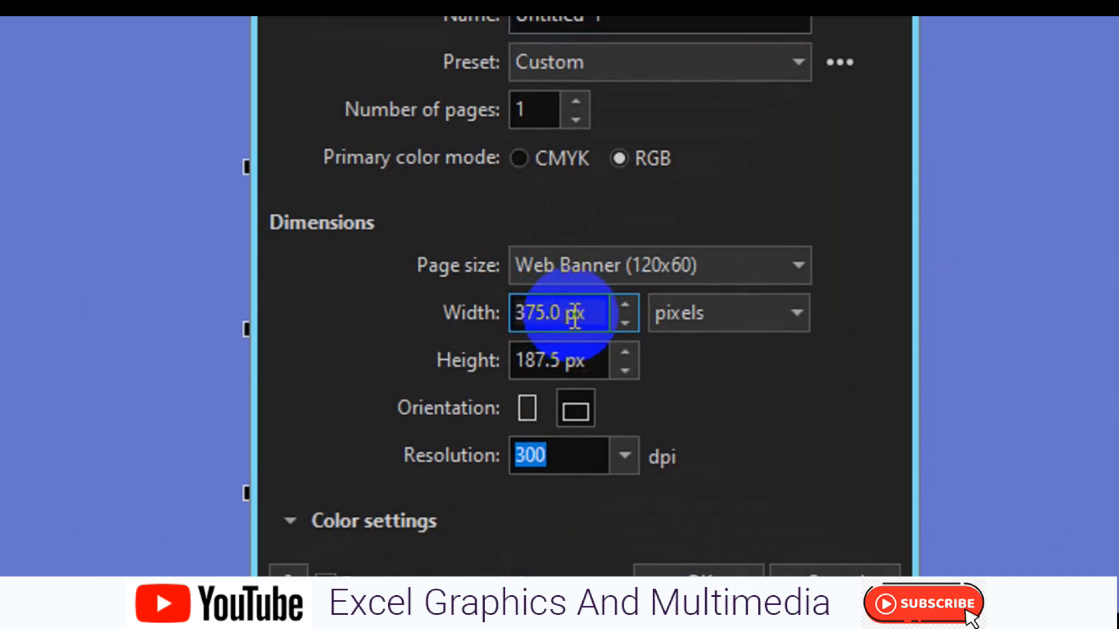
double_click(574, 314)
text(300)
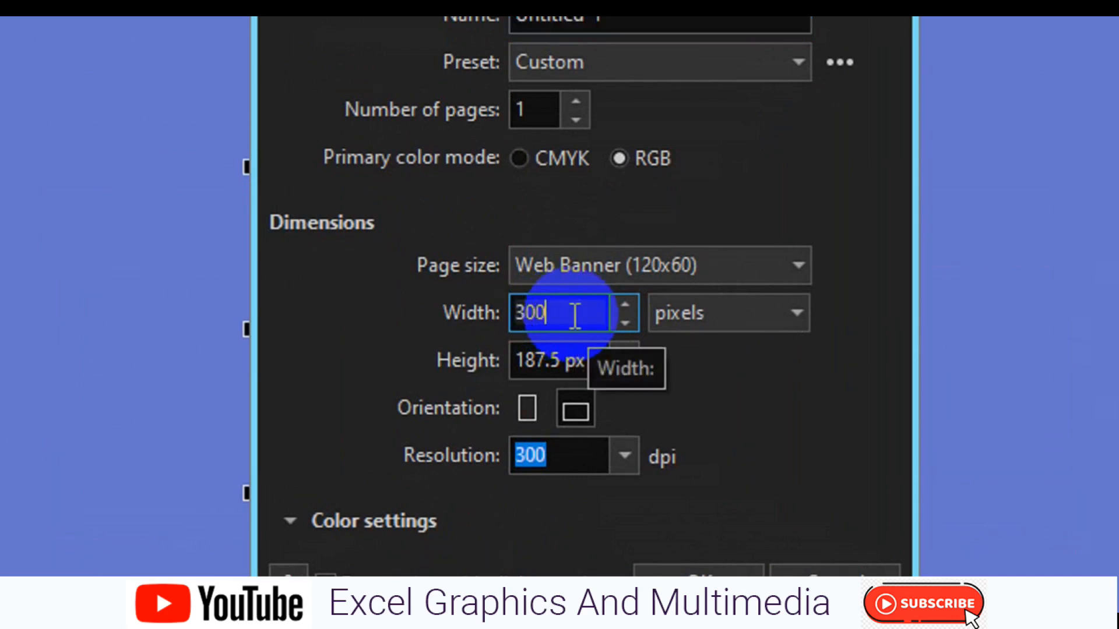
click(576, 360)
double_click(576, 360)
text(600)
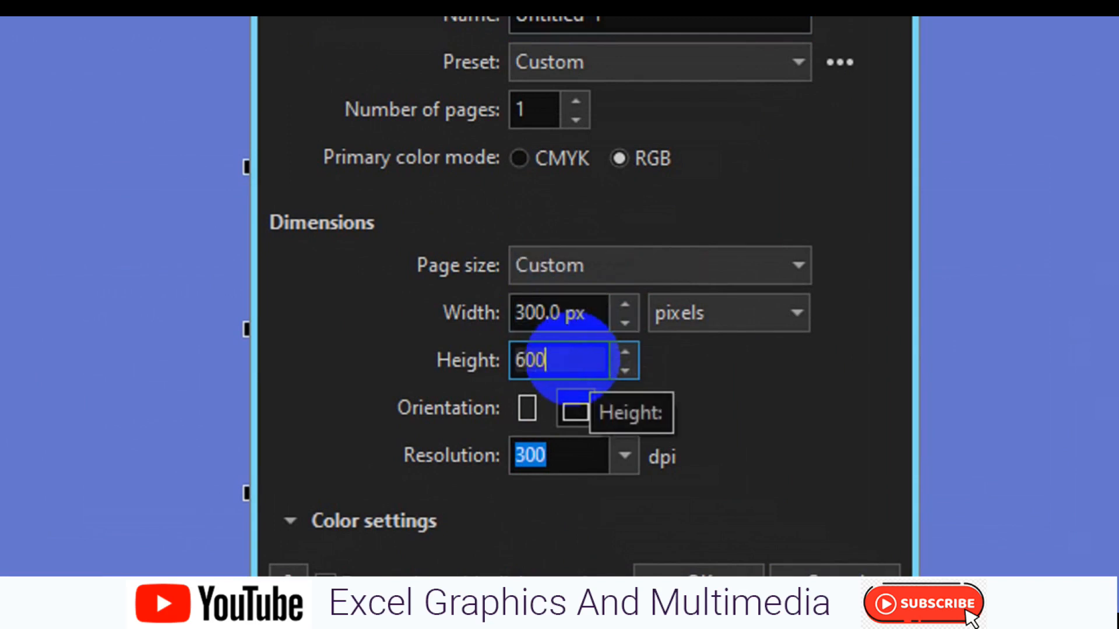
click(584, 458)
click(619, 457)
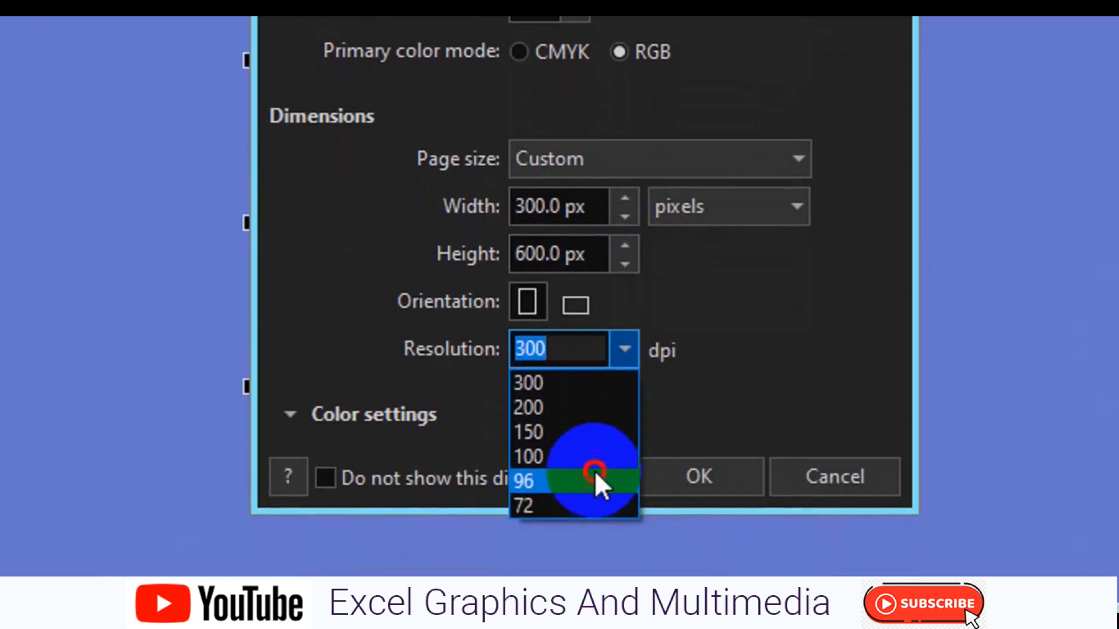
click(594, 546)
- Re-enter the page width as 300 px and height as 600 px
click(544, 200)
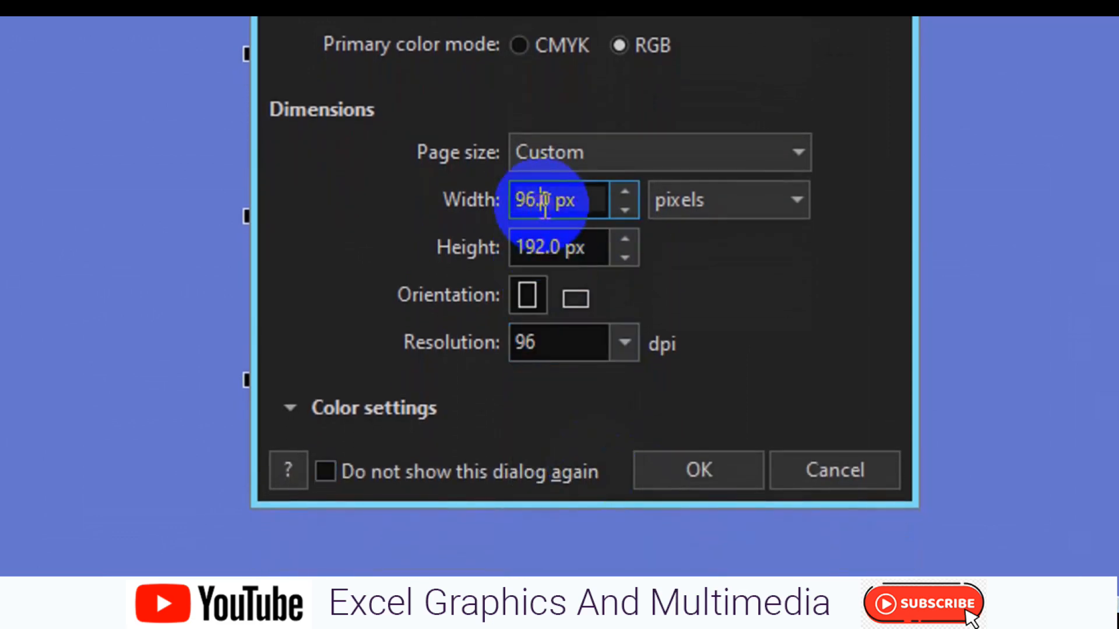
double_click(544, 199)
text(300)
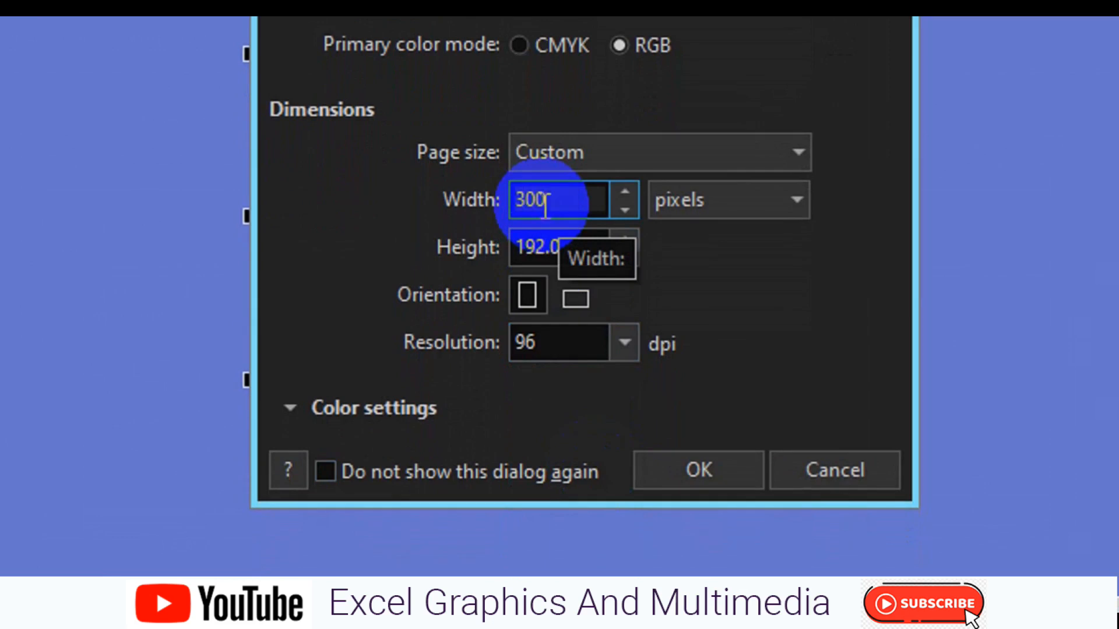
click(550, 245)
double_click(550, 245)
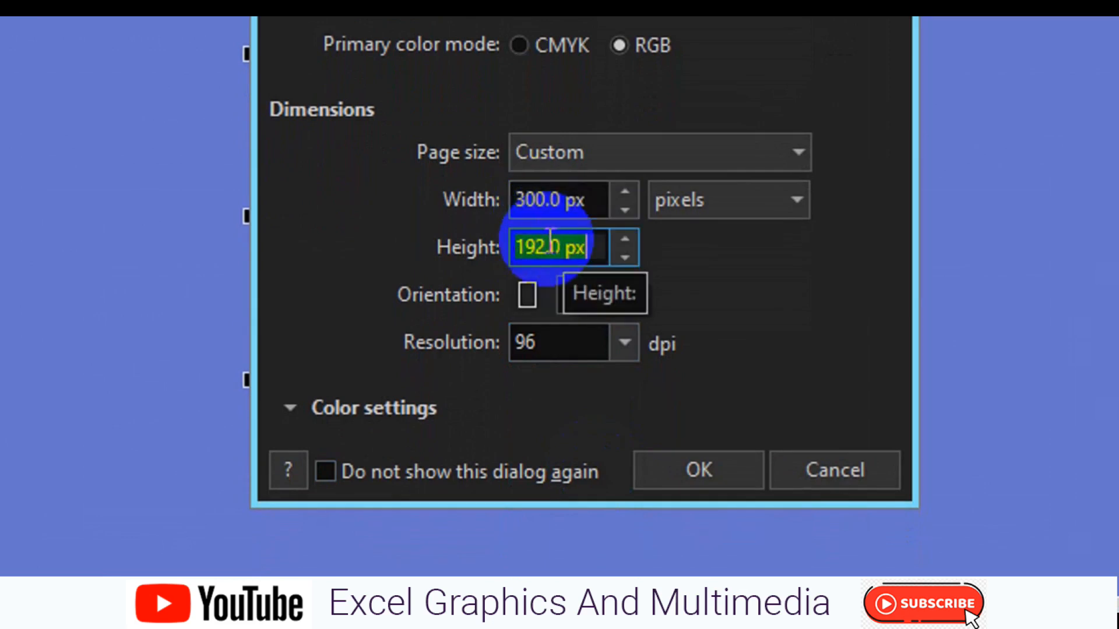
text(600)
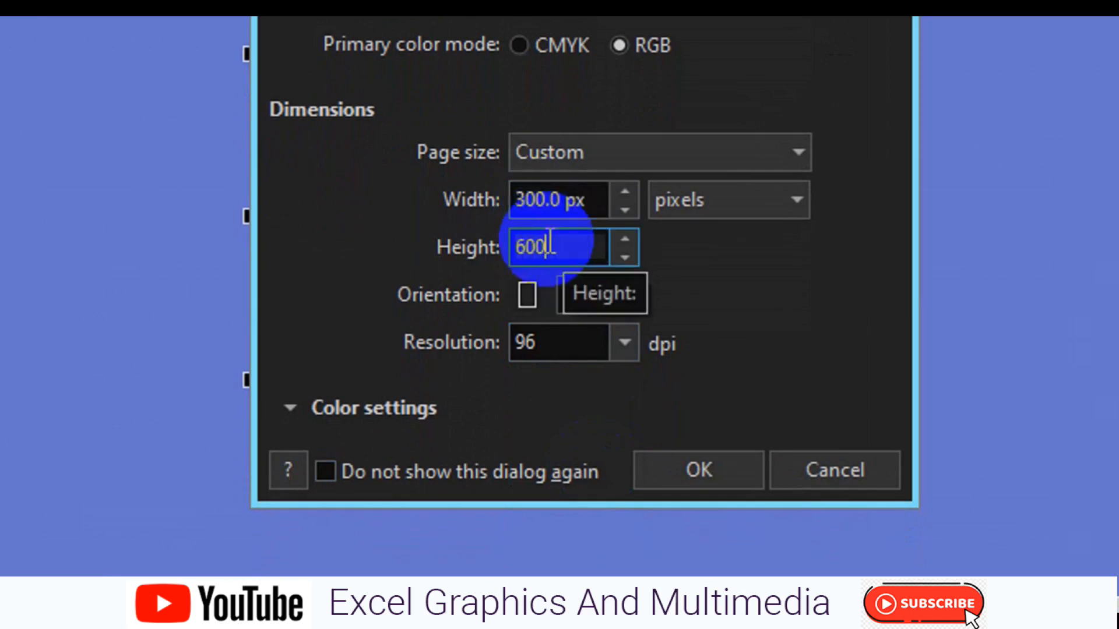
- Name the 300 × 600 px portrait document 'web banner ads' and create it
click(635, 142)
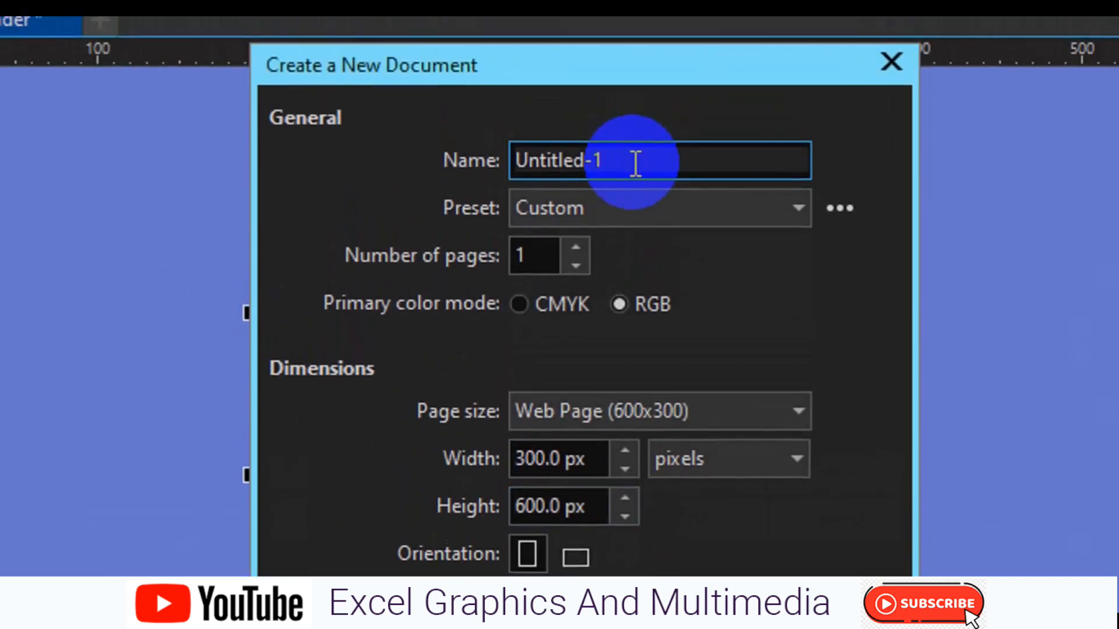
double_click(635, 164)
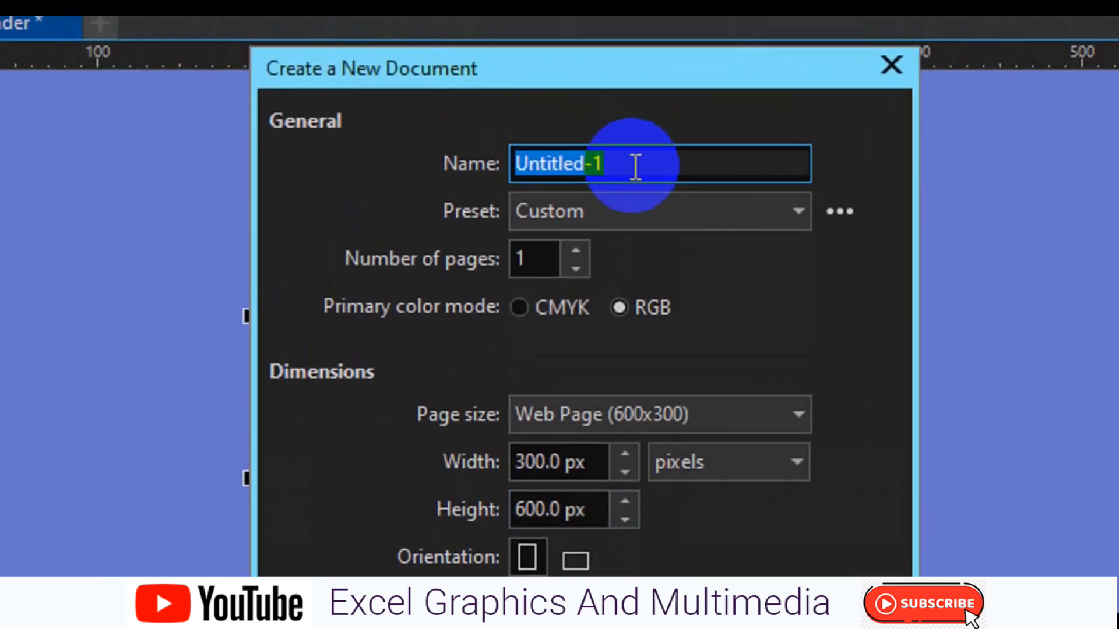
text(web banner )
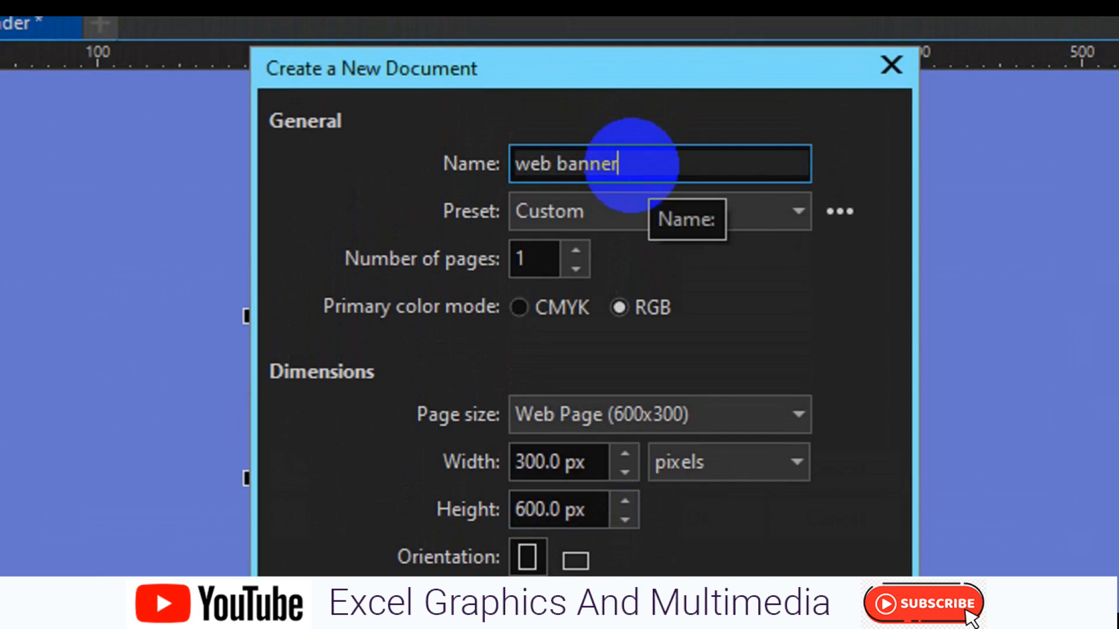
text(ads)
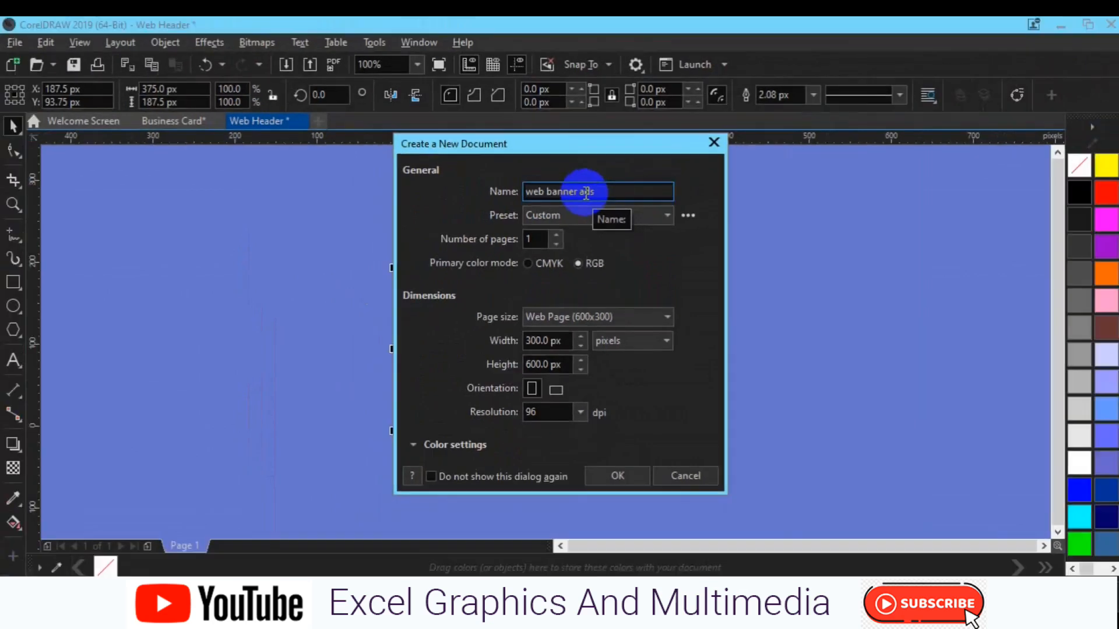
click(552, 469)
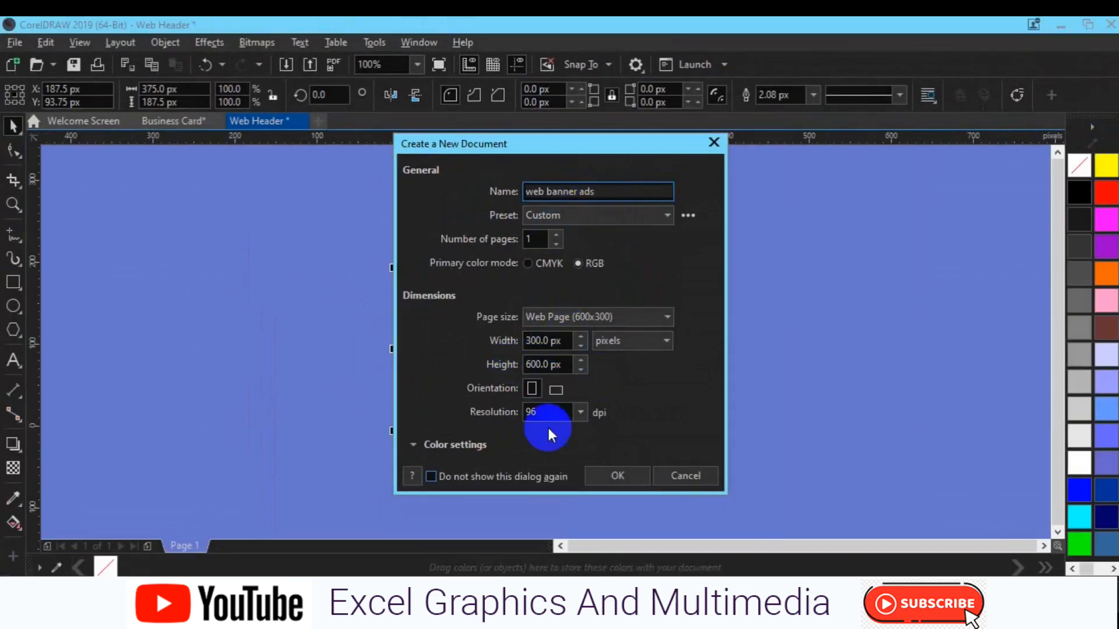
click(612, 488)
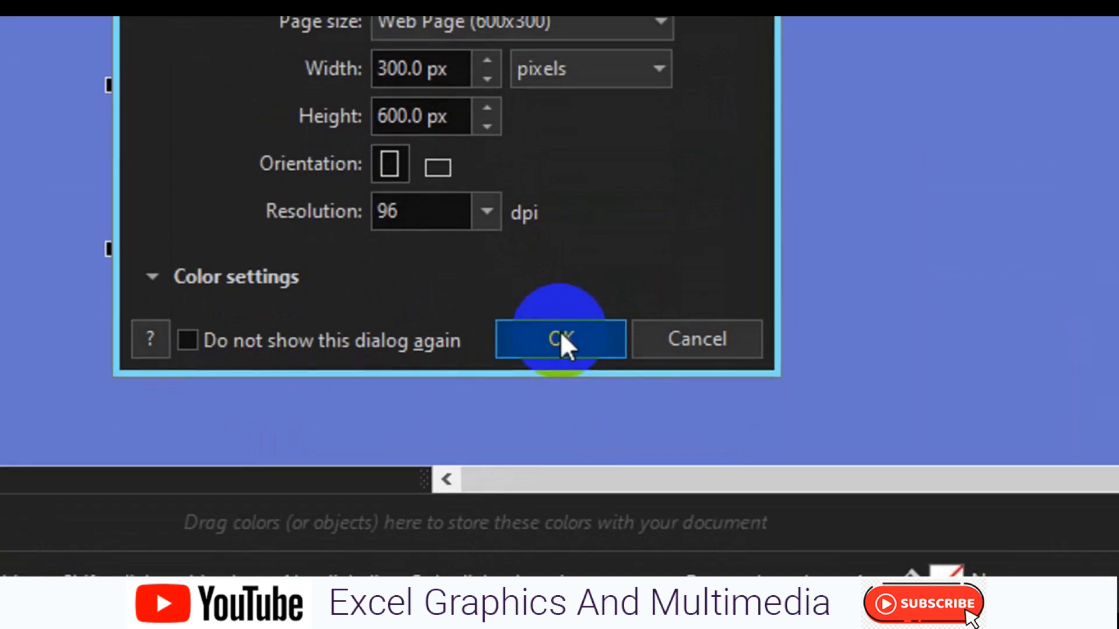
click(561, 337)
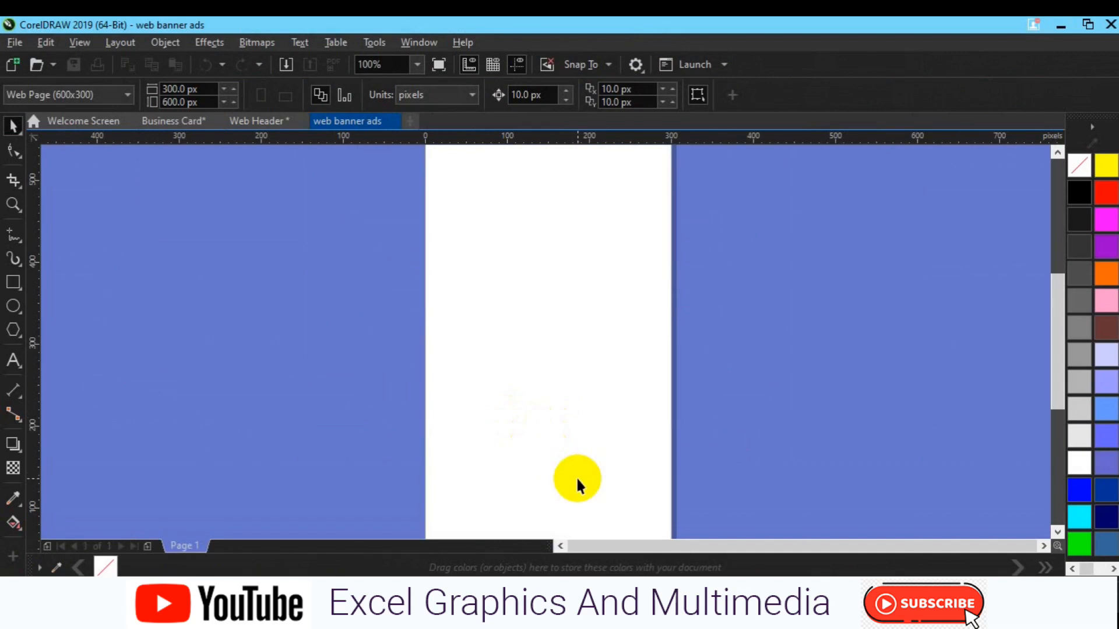
- Zoom out to 50% and scroll so the full 600 px tall page sits centred
scroll(576, 477, down, 1)
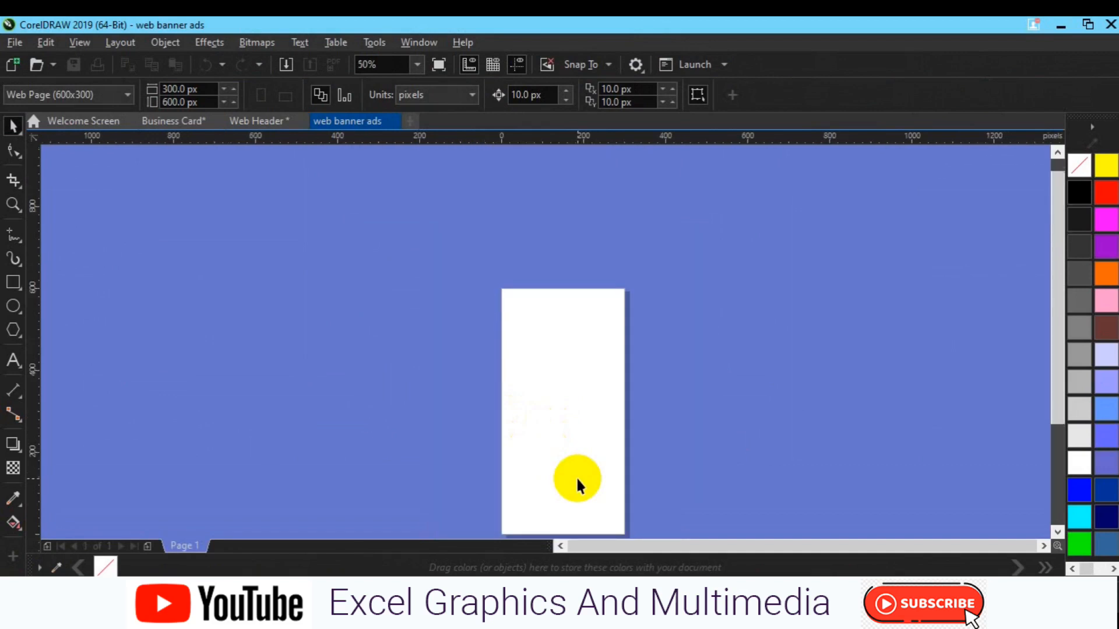
click(1053, 529)
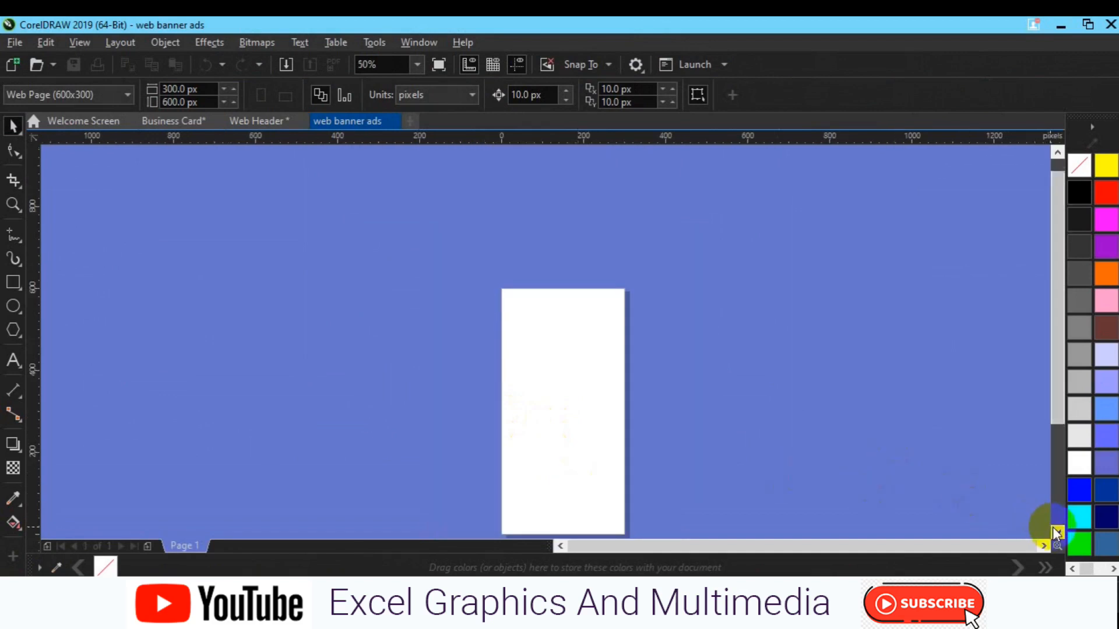